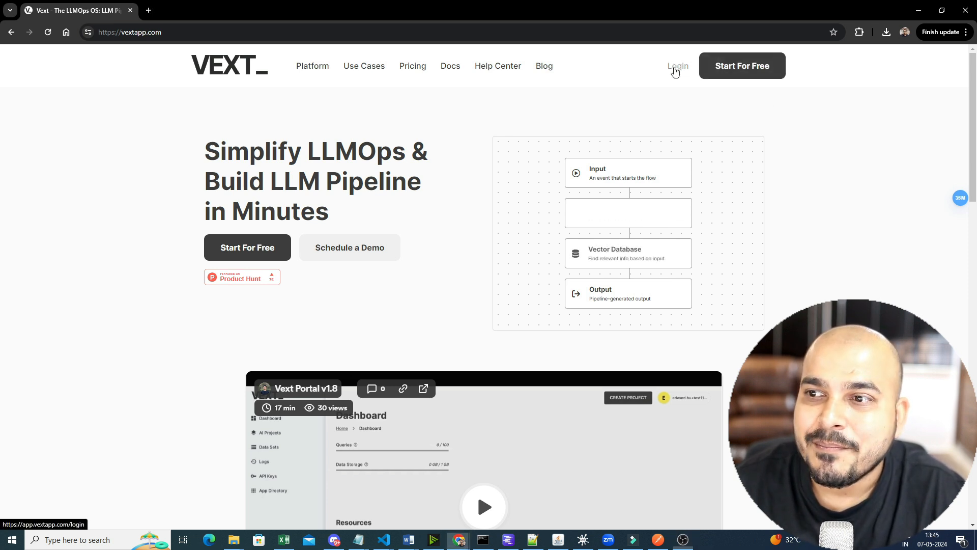
Go from the vextapp.com homepage to the Vext app sign-in via Login
{"action": "left_click", "coordinate": [676, 72]}
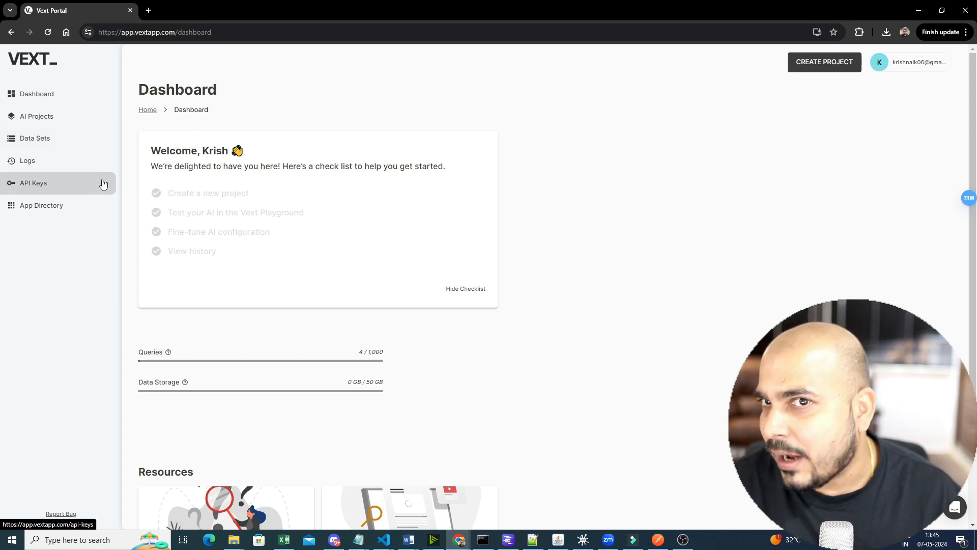
Open AI Projects to list the Untitled and RAG System projects
{"action": "left_click", "coordinate": [49, 123]}
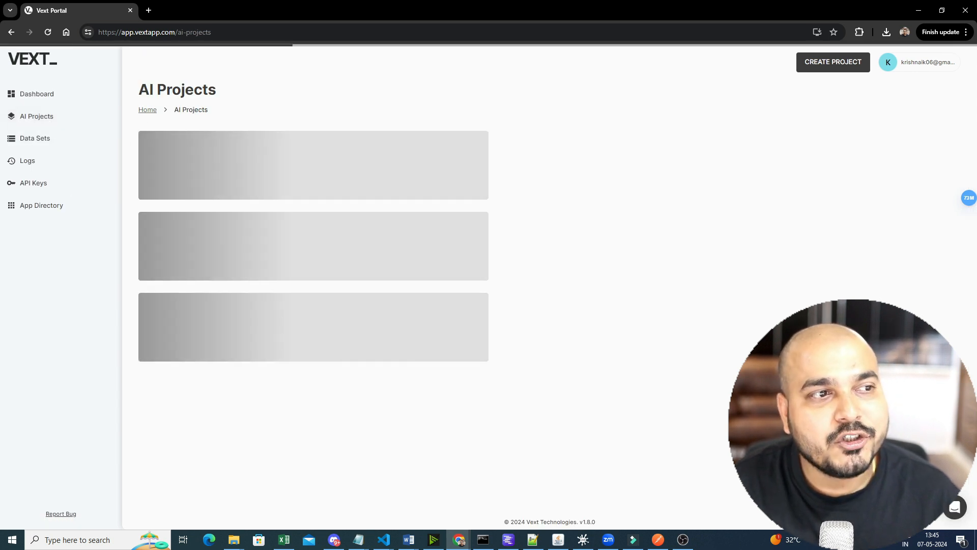
Create a Build Your Own project with a Query-to-Output flow
{"action": "left_click", "coordinate": [835, 64]}
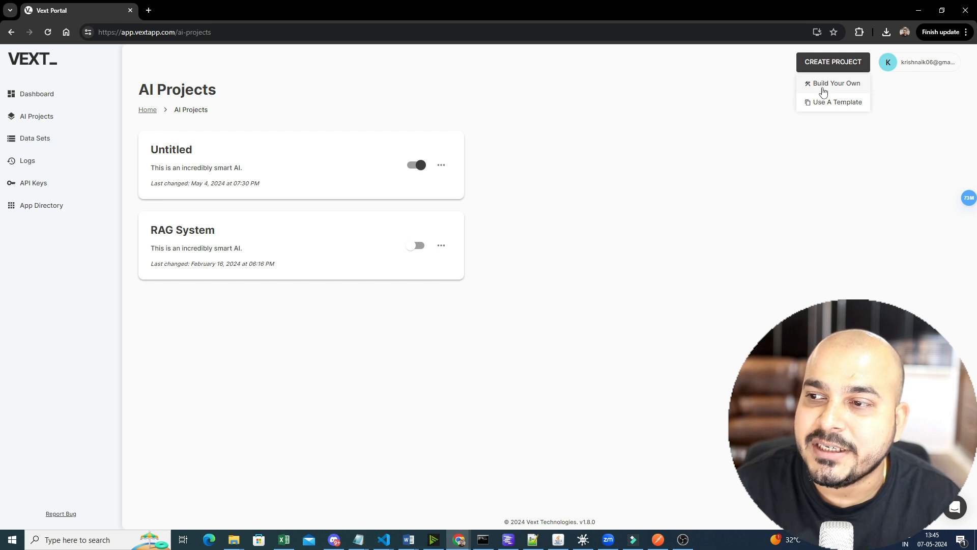
{"action": "left_click", "coordinate": [835, 85]}
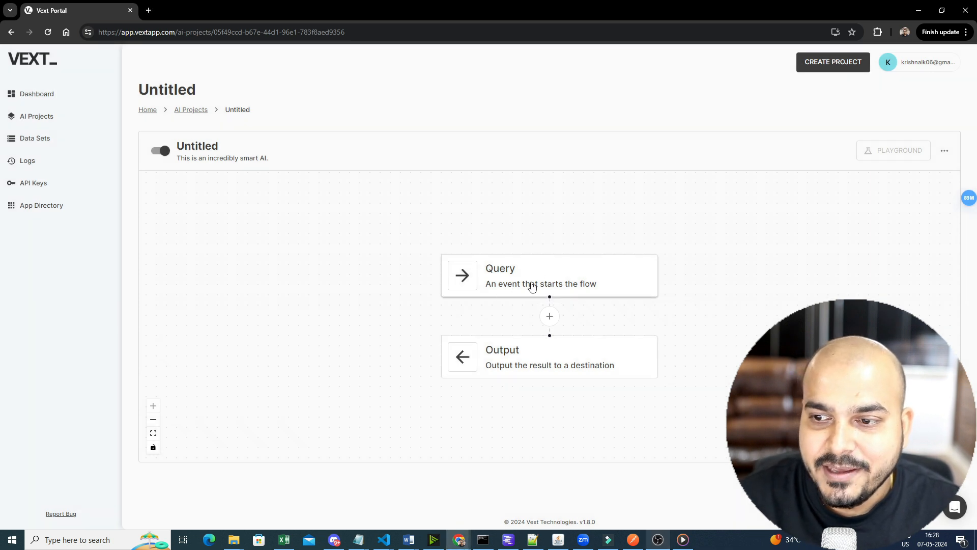
{"action": "left_click", "coordinate": [533, 284]}
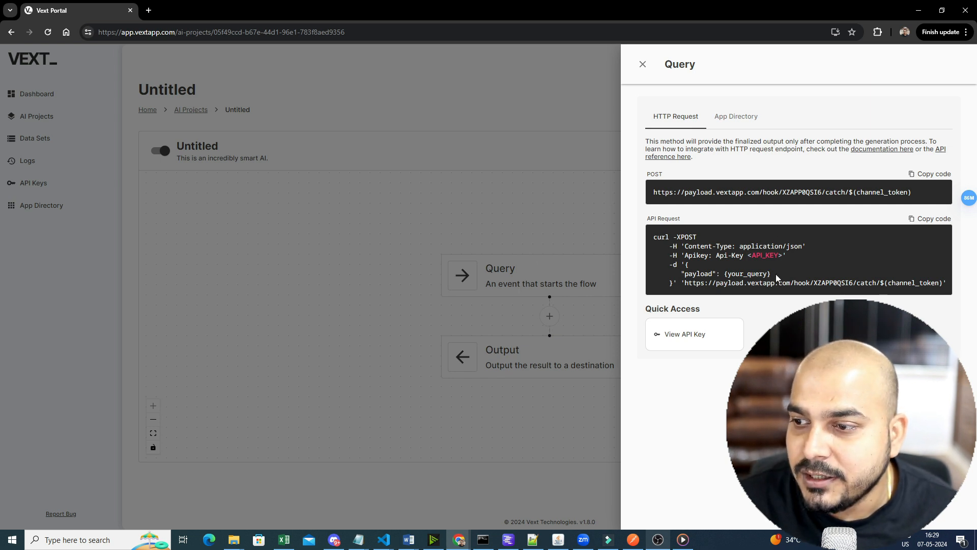
{"action": "left_click_drag", "start_coordinate": [772, 275], "coordinate": [687, 276]}
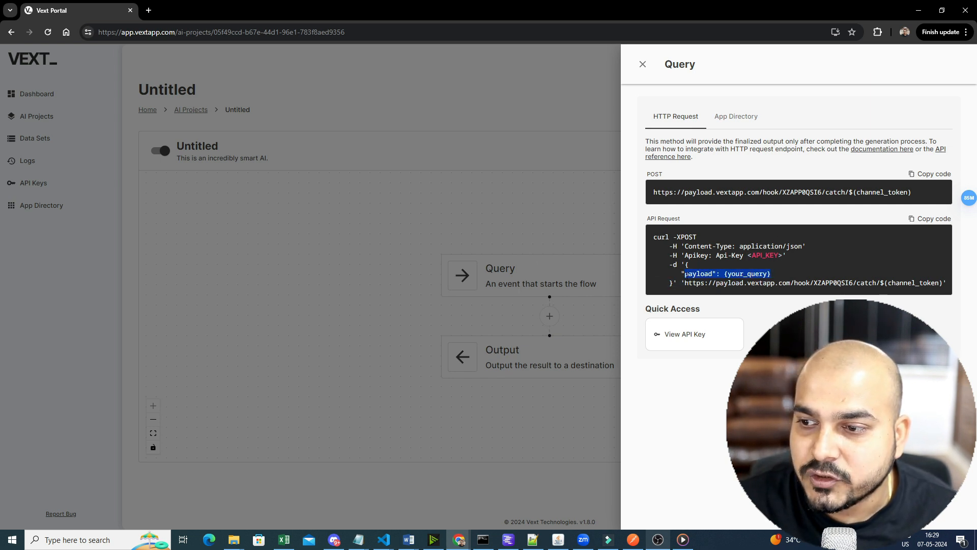
{"action": "left_click", "coordinate": [686, 276]}
{"action": "left_click_drag", "start_coordinate": [658, 237], "coordinate": [888, 278]}
{"action": "left_click", "coordinate": [864, 281]}
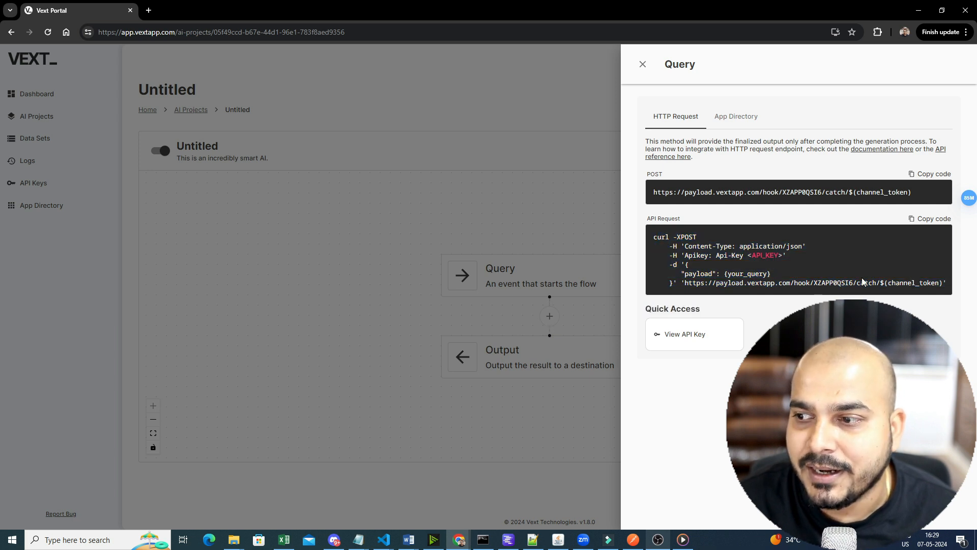
{"action": "left_click_drag", "start_coordinate": [950, 283], "coordinate": [634, 239]}
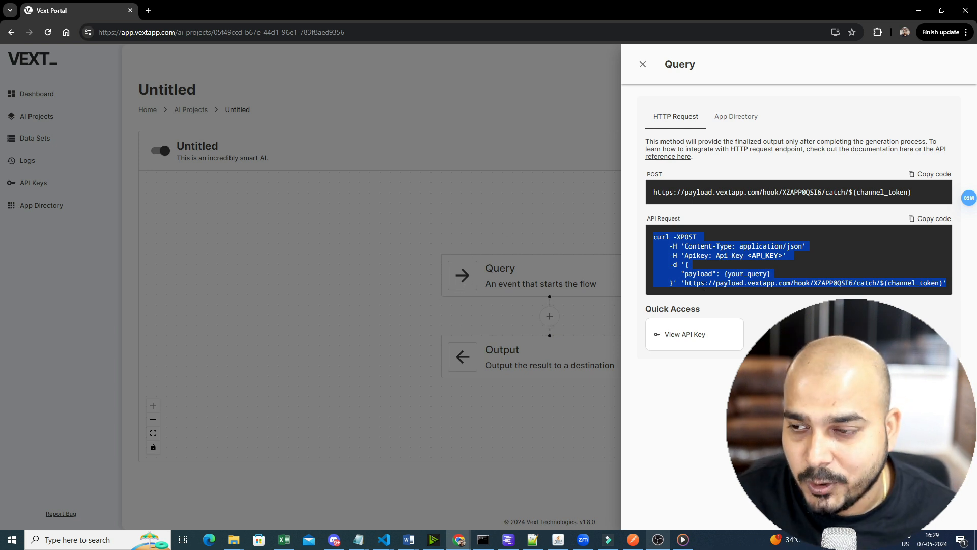
{"action": "left_click", "coordinate": [694, 275]}
{"action": "double_click", "coordinate": [697, 274]}
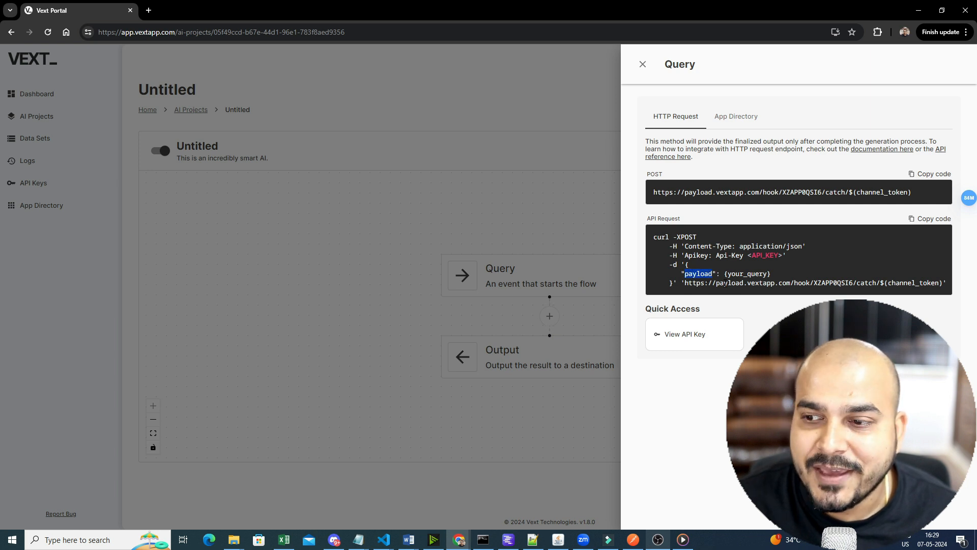
{"action": "left_click_drag", "start_coordinate": [725, 274], "coordinate": [774, 274]}
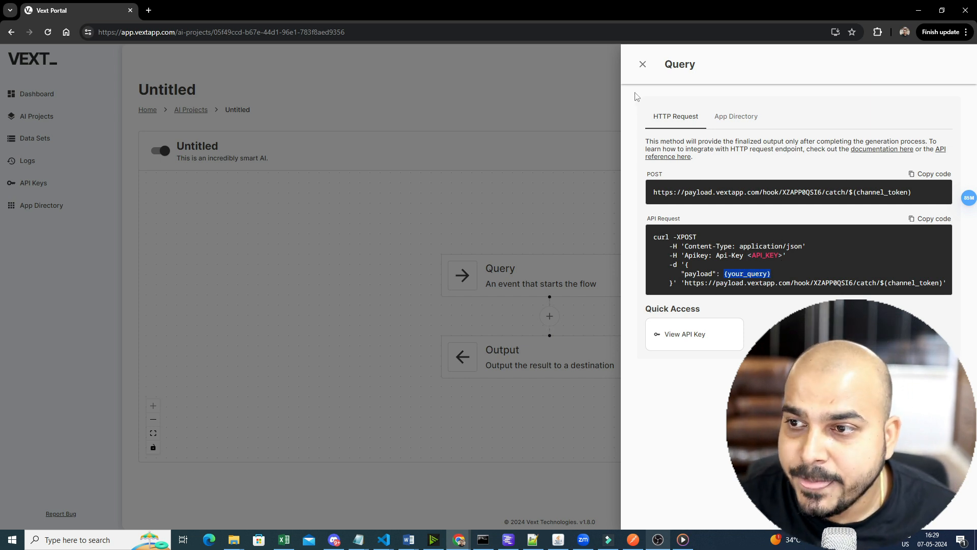
{"action": "left_click", "coordinate": [643, 64]}
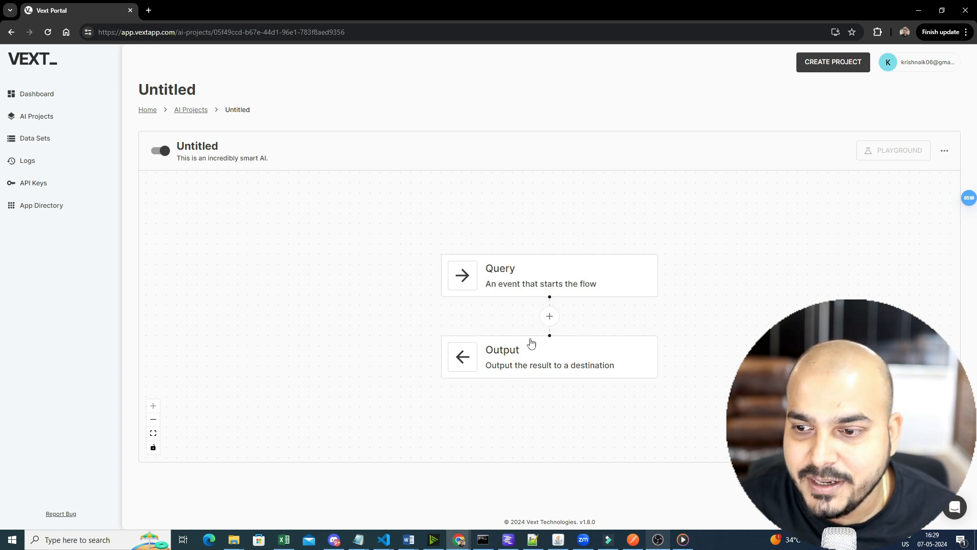
{"action": "left_click", "coordinate": [532, 367]}
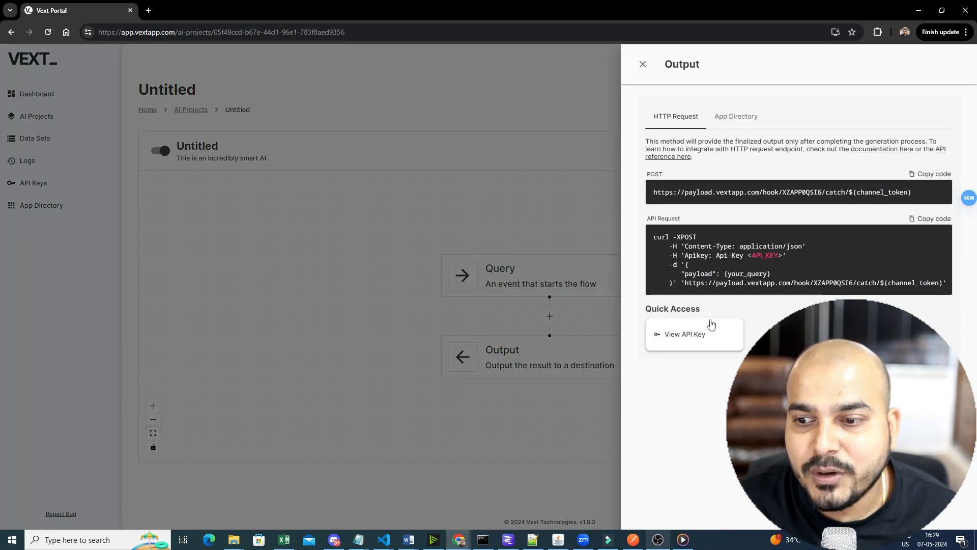
{"action": "left_click", "coordinate": [642, 65]}
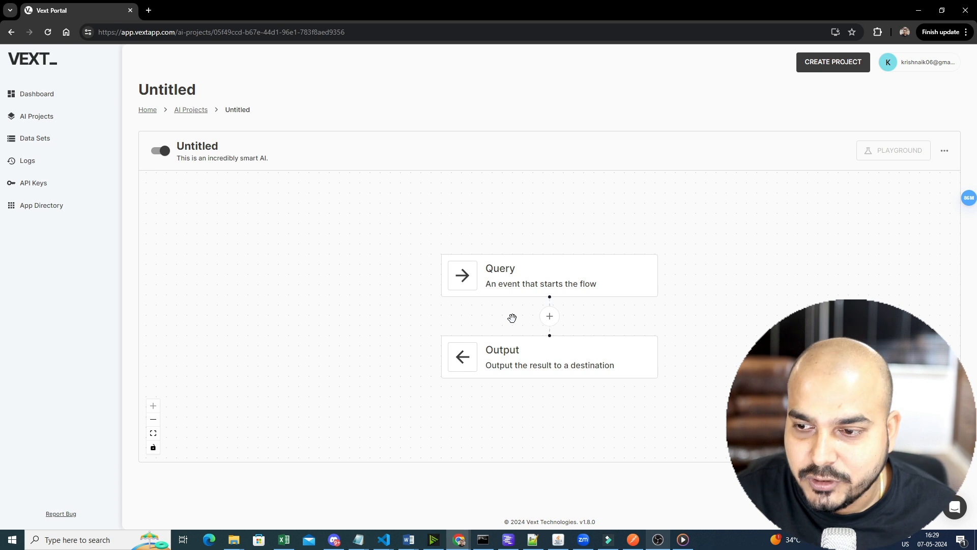
Open the Add an Action chooser between the Query and Output nodes
{"action": "left_click", "coordinate": [551, 317]}
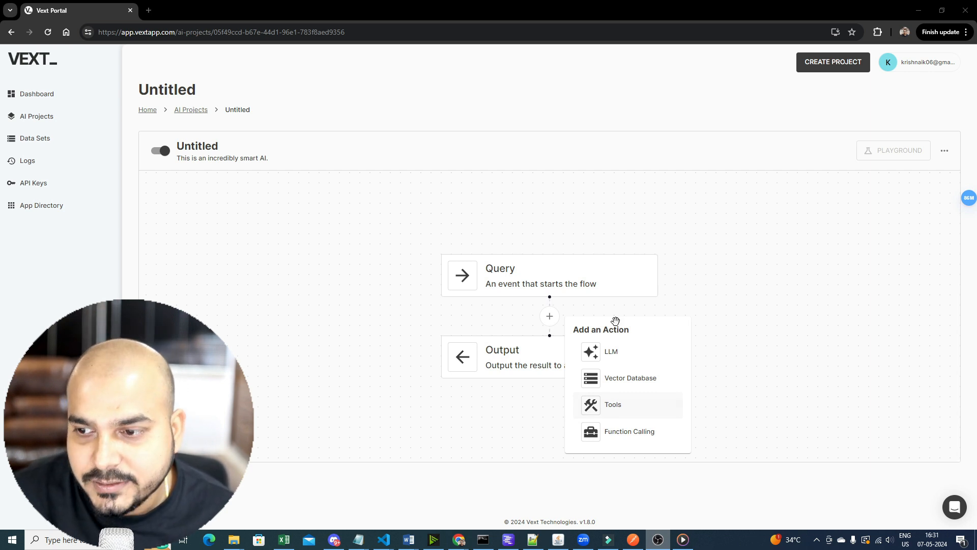
Add a Tools action set to the Google Search tool
{"action": "left_click", "coordinate": [625, 410]}
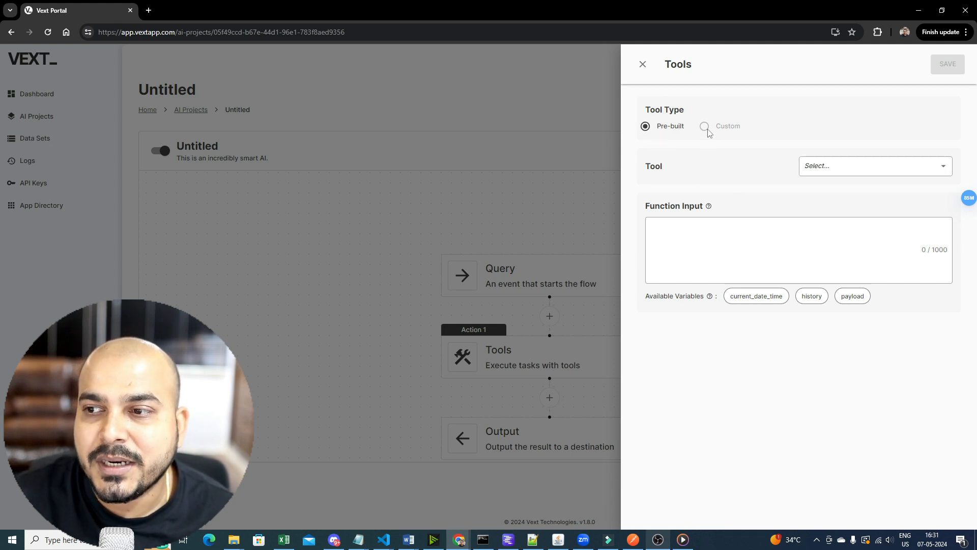
{"action": "left_click", "coordinate": [829, 167]}
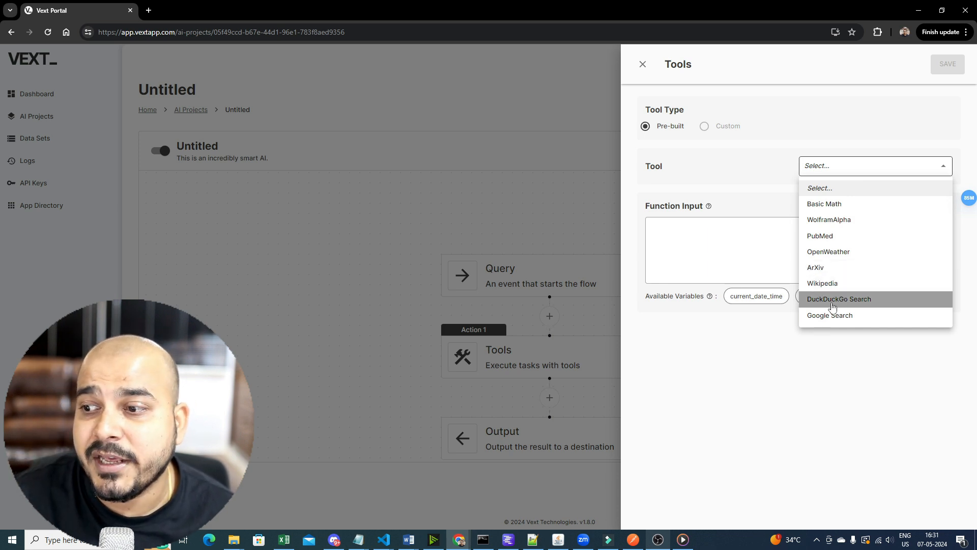
{"action": "left_click", "coordinate": [839, 316]}
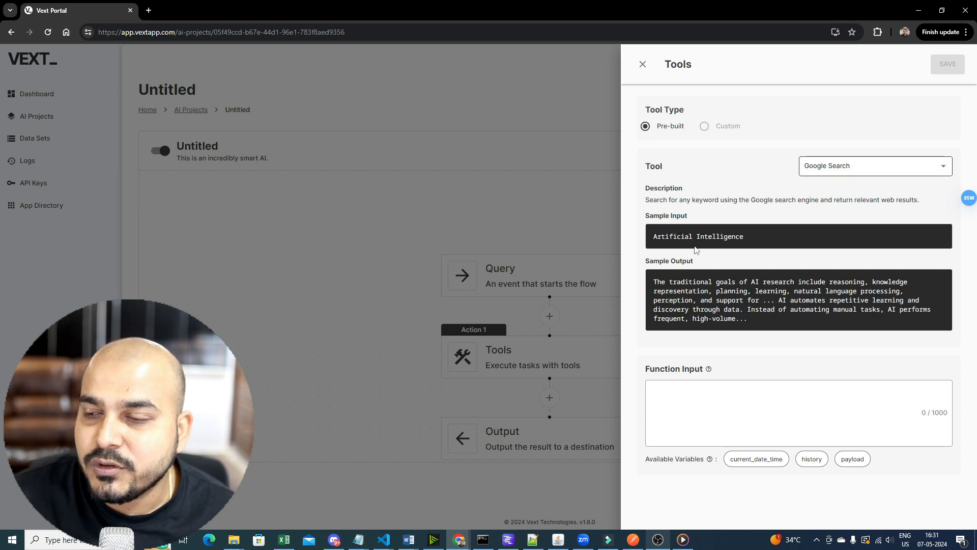
Highlight Google Search's sample input 'Artificial Intelligence', sample output, description and Available Variables
{"action": "left_click_drag", "start_coordinate": [752, 243], "coordinate": [661, 239]}
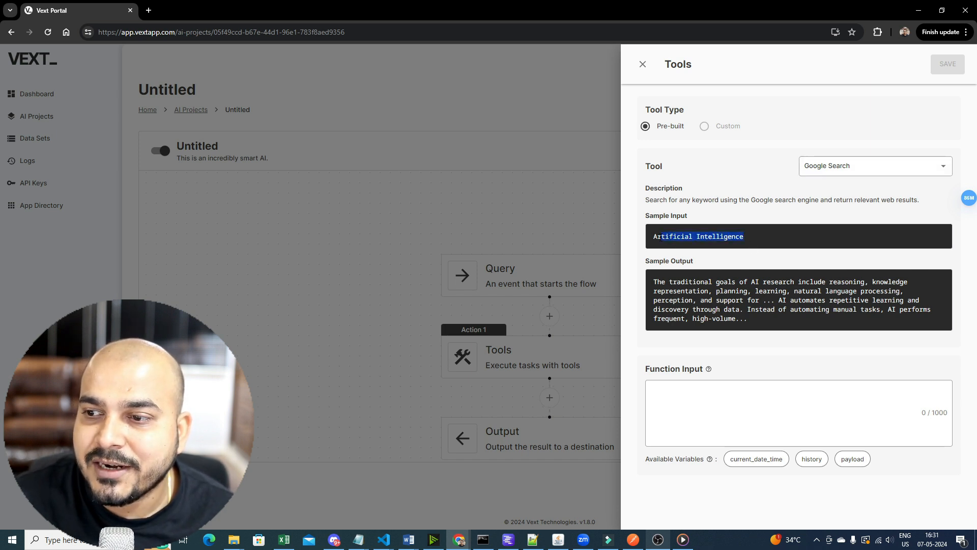
{"action": "left_click_drag", "start_coordinate": [755, 326], "coordinate": [662, 278]}
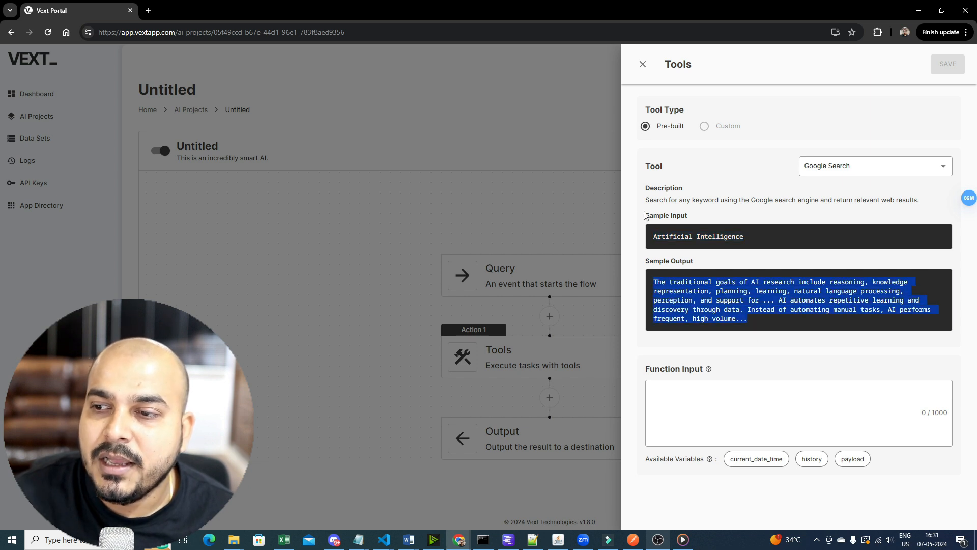
{"action": "left_click_drag", "start_coordinate": [646, 203], "coordinate": [920, 202]}
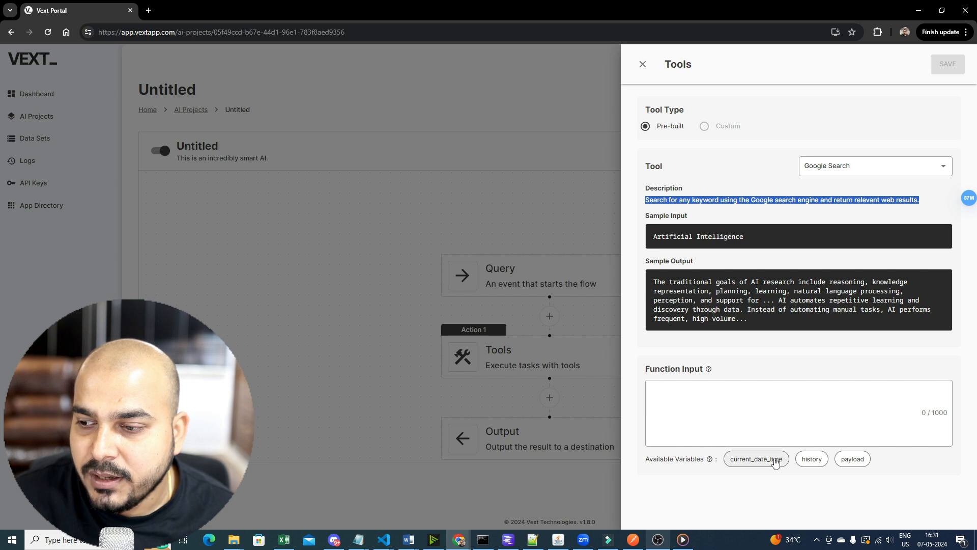
{"action": "left_click_drag", "start_coordinate": [645, 466], "coordinate": [851, 464]}
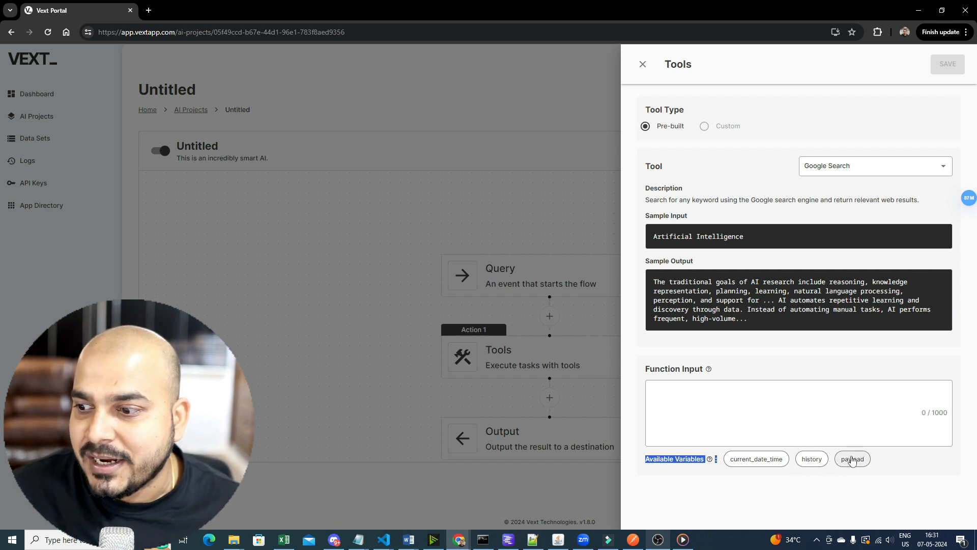
Set the Google Search Function Input to ${payload} and save the Tools step
{"action": "left_click", "coordinate": [763, 412]}
{"action": "left_click", "coordinate": [853, 459]}
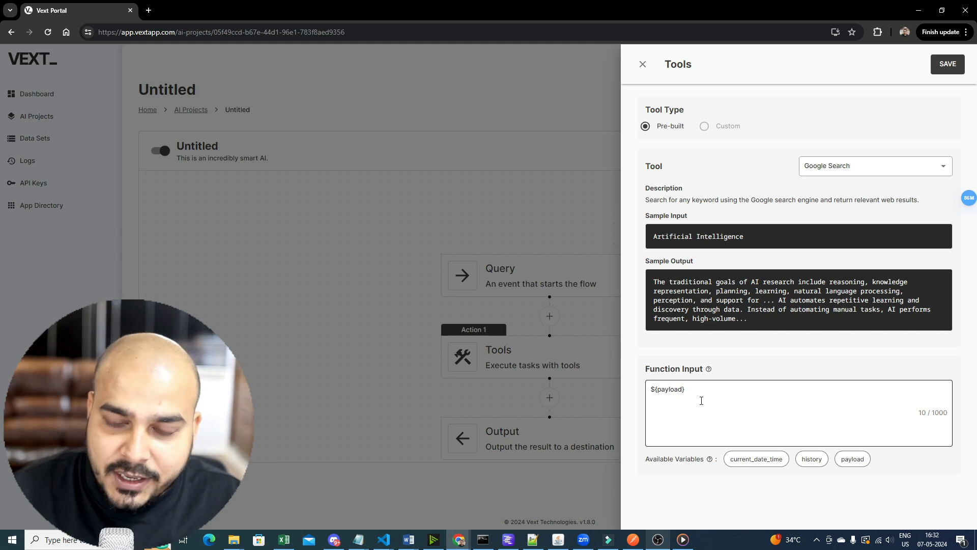
{"action": "left_click_drag", "start_coordinate": [692, 390], "coordinate": [646, 386]}
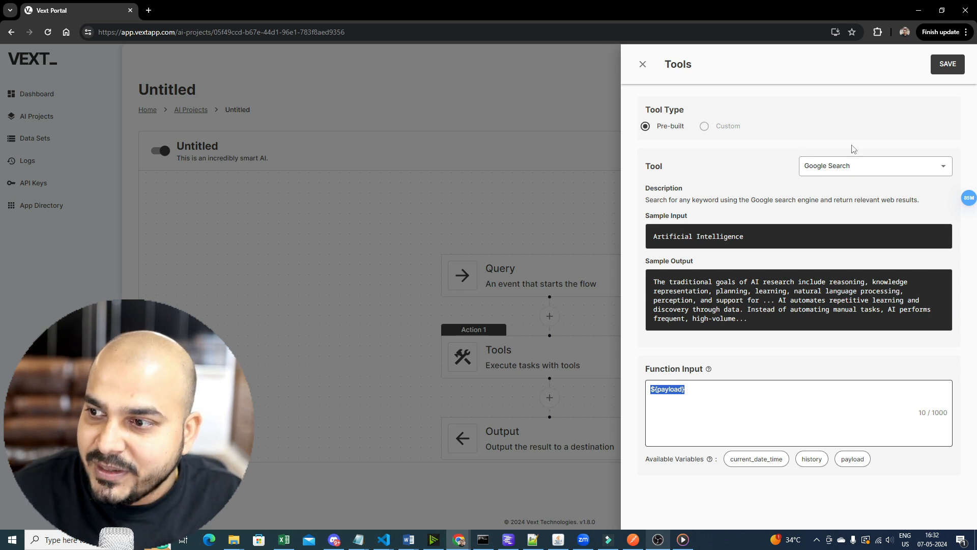
{"action": "left_click", "coordinate": [691, 396]}
{"action": "left_click_drag", "start_coordinate": [724, 393], "coordinate": [651, 389]}
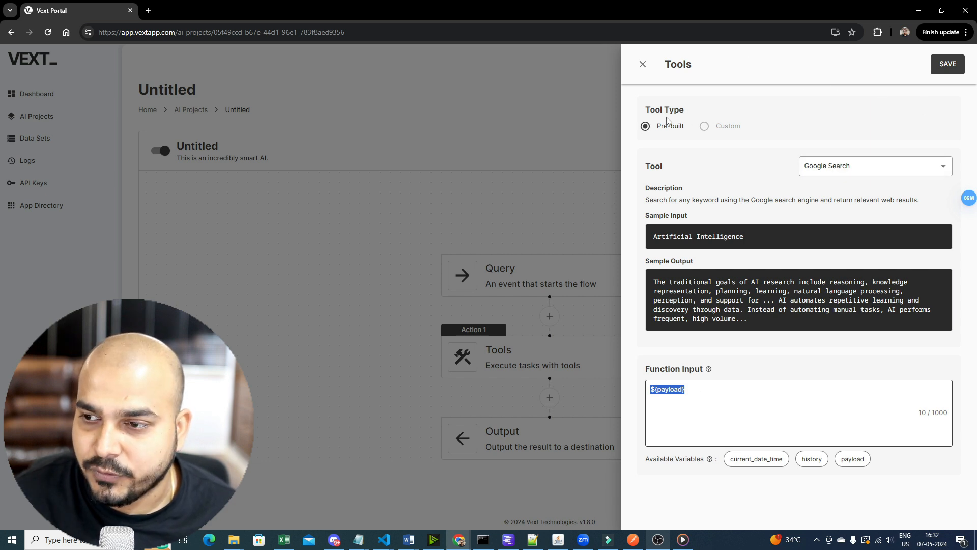
{"action": "left_click", "coordinate": [945, 65]}
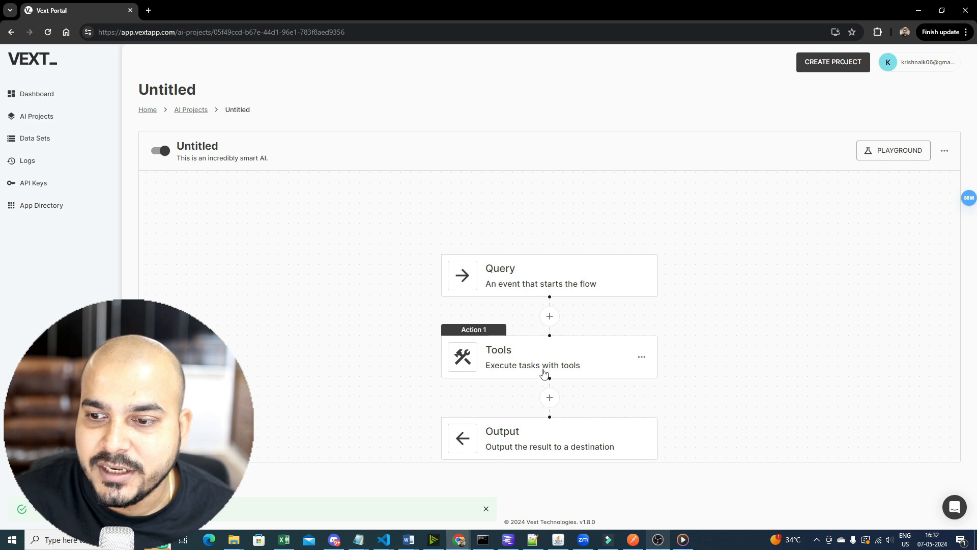
Add a second Tools action between the Google Search step and Output
{"action": "left_click", "coordinate": [554, 404]}
{"action": "scroll", "coordinate": [794, 367], "scroll_direction": "down", "scroll_amount": 3}
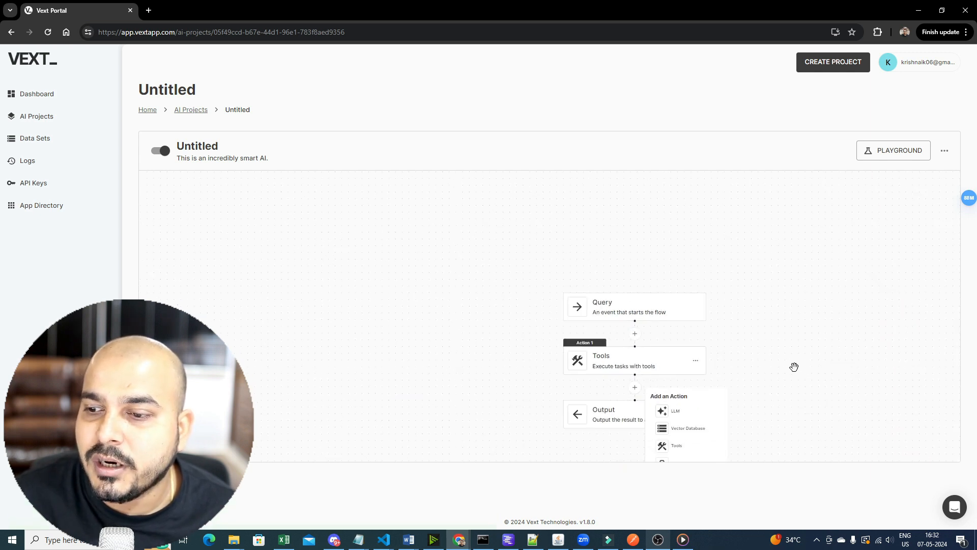
{"action": "left_click", "coordinate": [792, 369]}
{"action": "left_click_drag", "start_coordinate": [805, 352], "coordinate": [690, 268]}
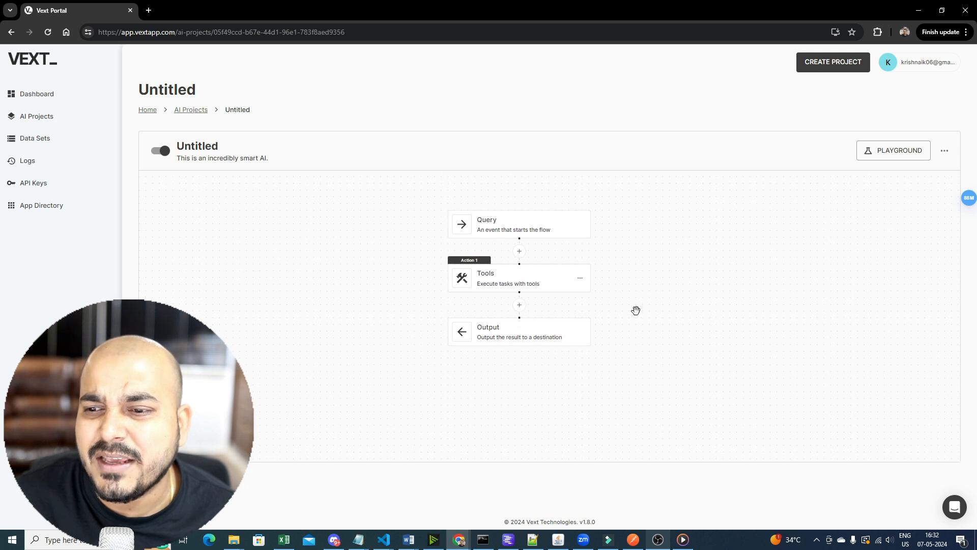
{"action": "scroll", "coordinate": [636, 310], "scroll_direction": "up", "scroll_amount": 3}
{"action": "left_click", "coordinate": [458, 300]}
{"action": "left_click", "coordinate": [536, 392]}
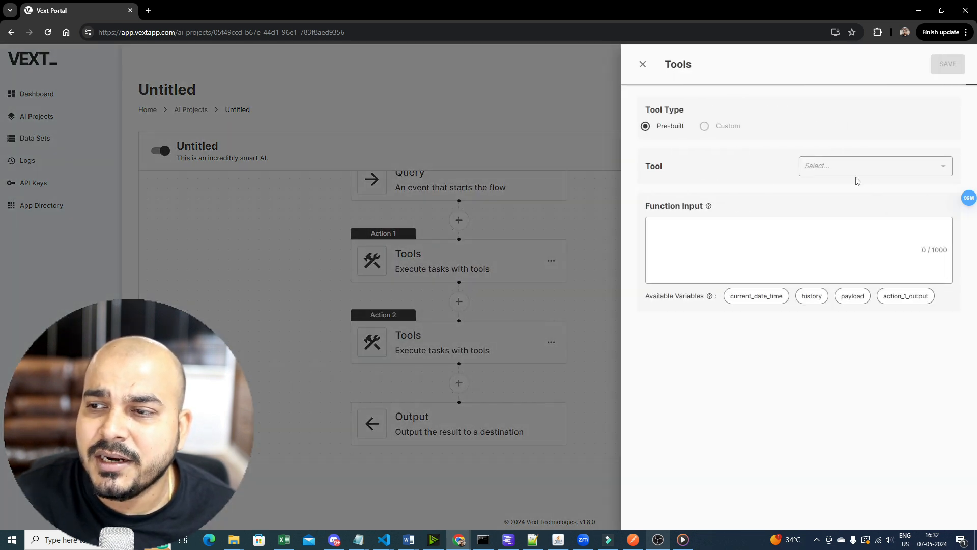
Choose Wikipedia as the second tool after ArXiv hits an upgrade prompt, reviewing its samples
{"action": "left_click", "coordinate": [848, 173]}
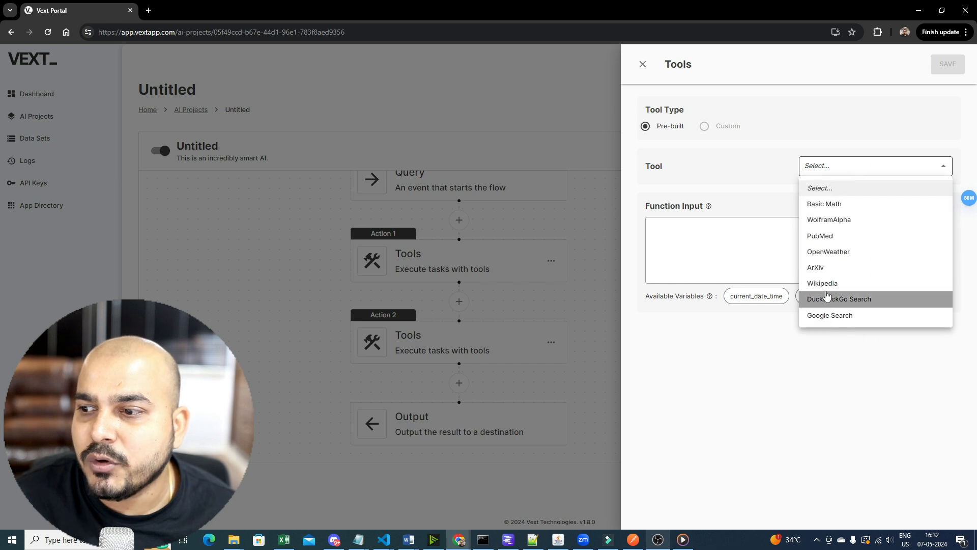
{"action": "left_click", "coordinate": [822, 270]}
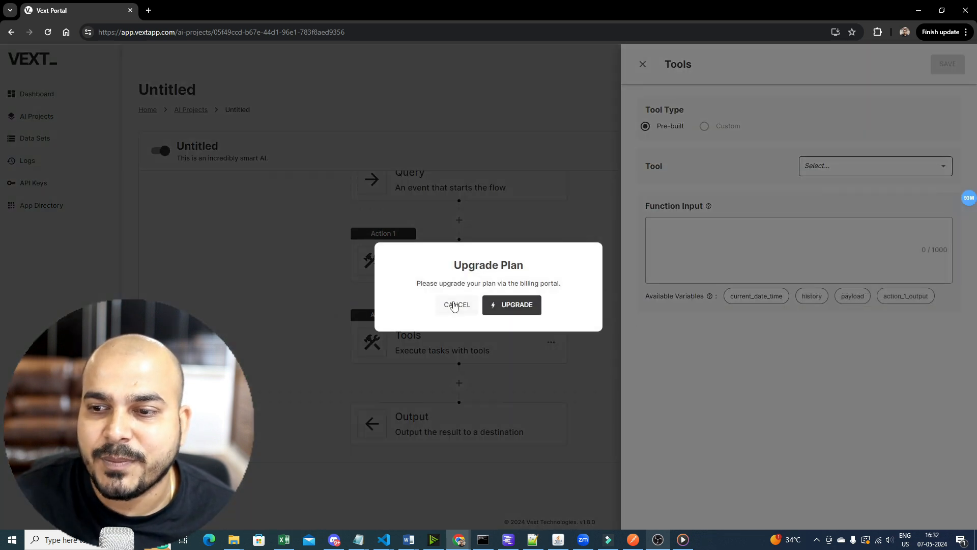
{"action": "left_click", "coordinate": [458, 305]}
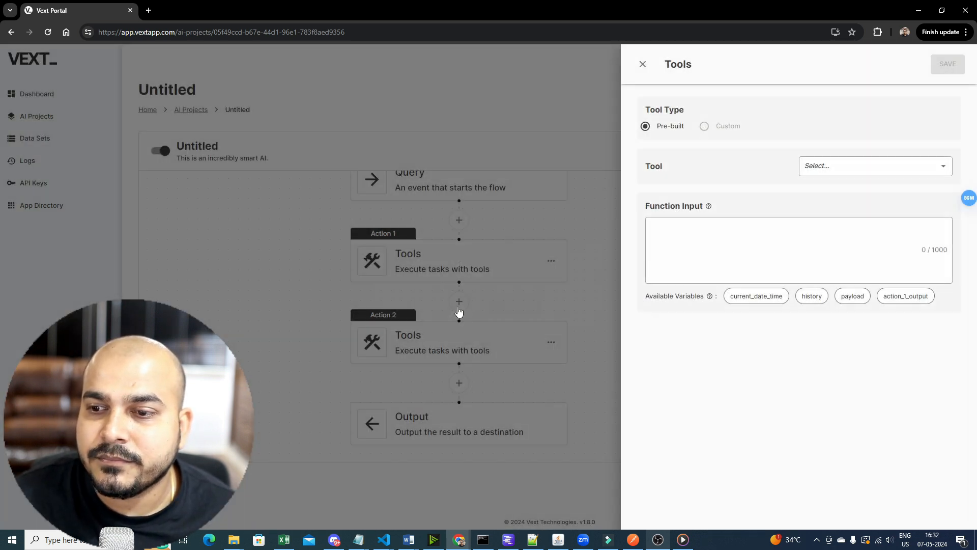
{"action": "left_click", "coordinate": [859, 171]}
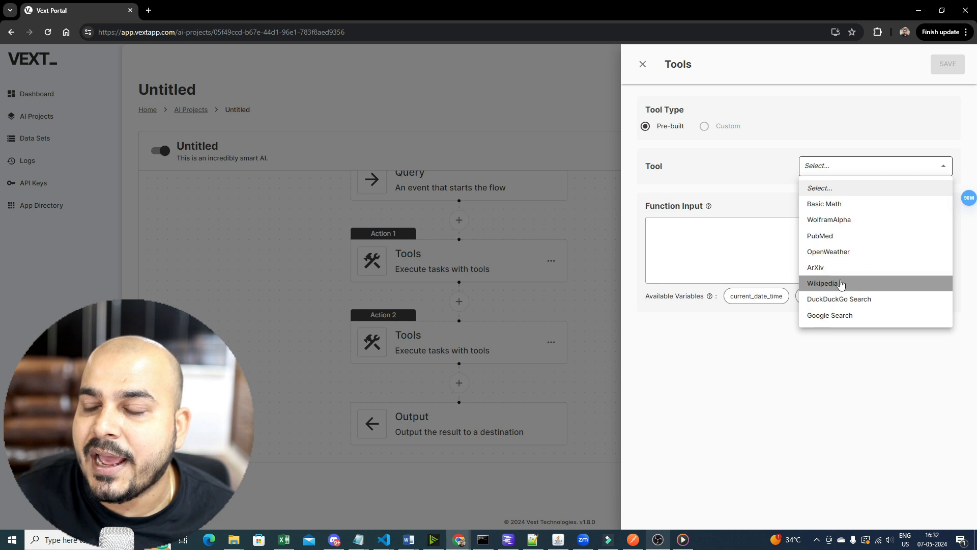
{"action": "left_click", "coordinate": [841, 284]}
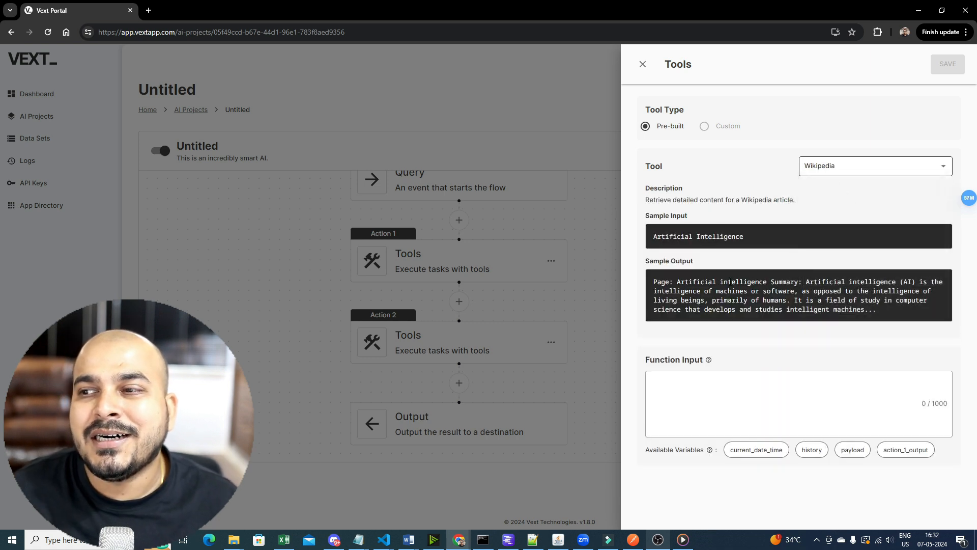
{"action": "left_click_drag", "start_coordinate": [745, 236], "coordinate": [642, 231]}
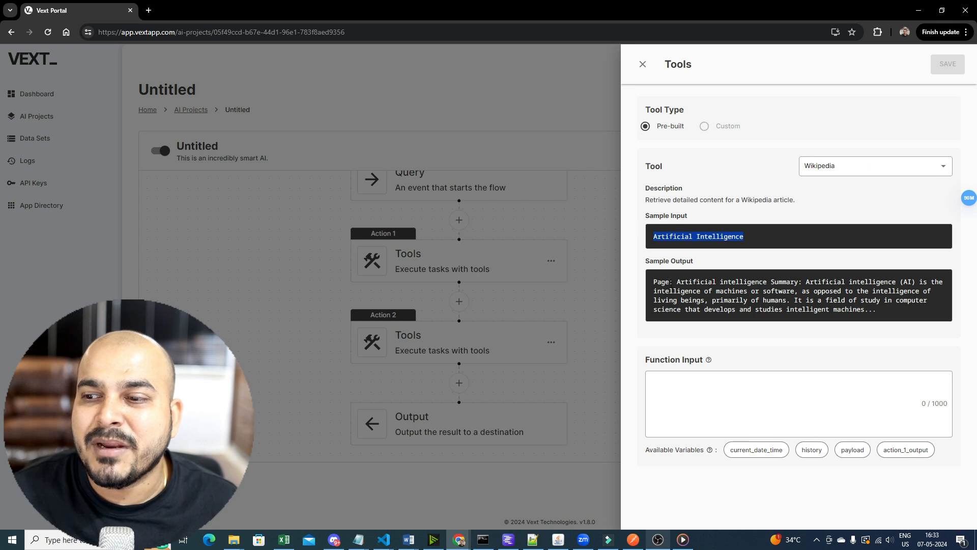
{"action": "left_click_drag", "start_coordinate": [653, 281], "coordinate": [884, 322]}
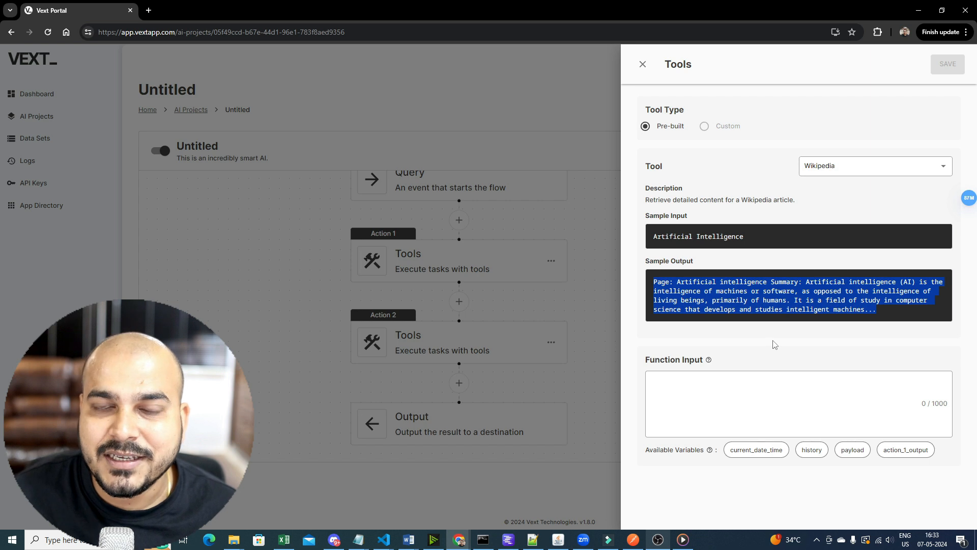
Set the Wikipedia Function Input to ${payload} and save the step
{"action": "left_click", "coordinate": [800, 410]}
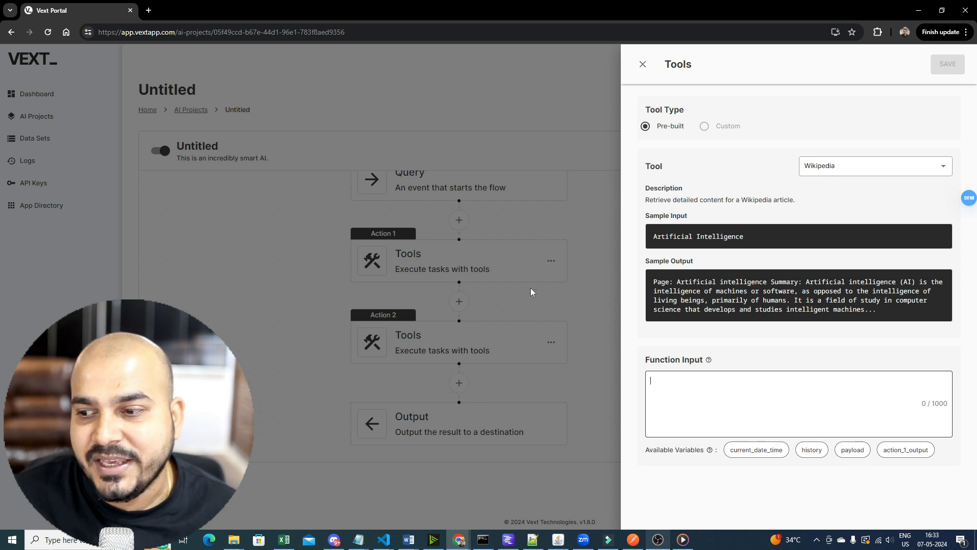
{"action": "left_click", "coordinate": [852, 450]}
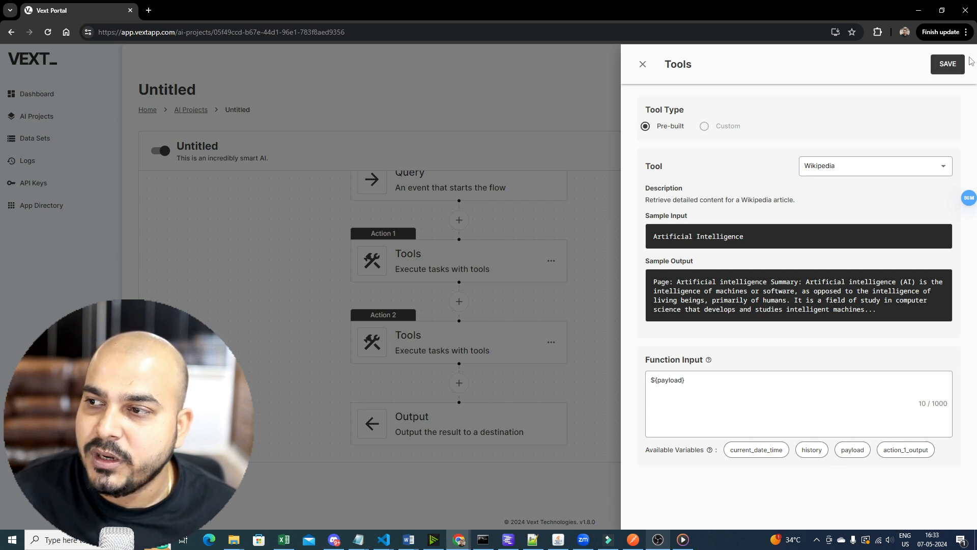
{"action": "left_click", "coordinate": [955, 66]}
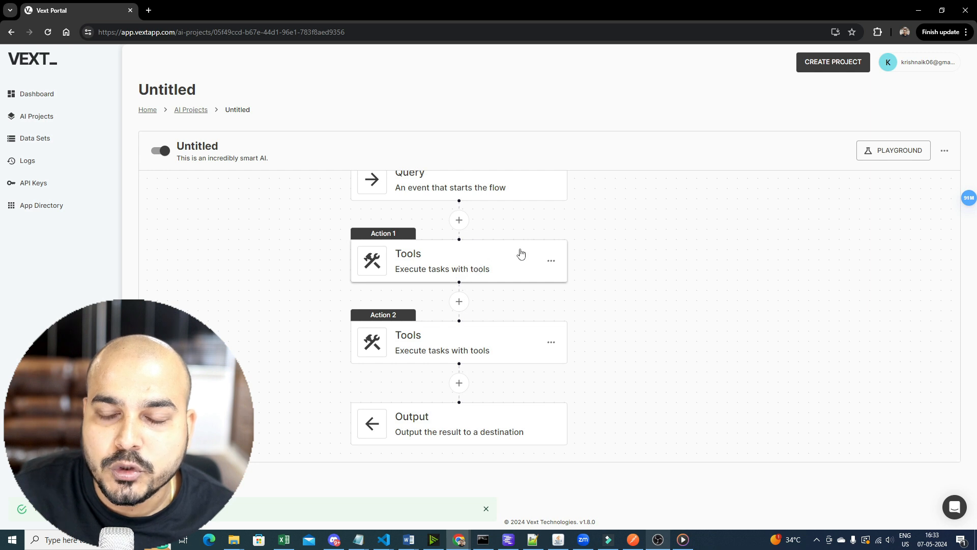
Pan the canvas to centre the Query → Google Search → Wikipedia → Output flow
{"action": "left_click_drag", "start_coordinate": [628, 286], "coordinate": [700, 284]}
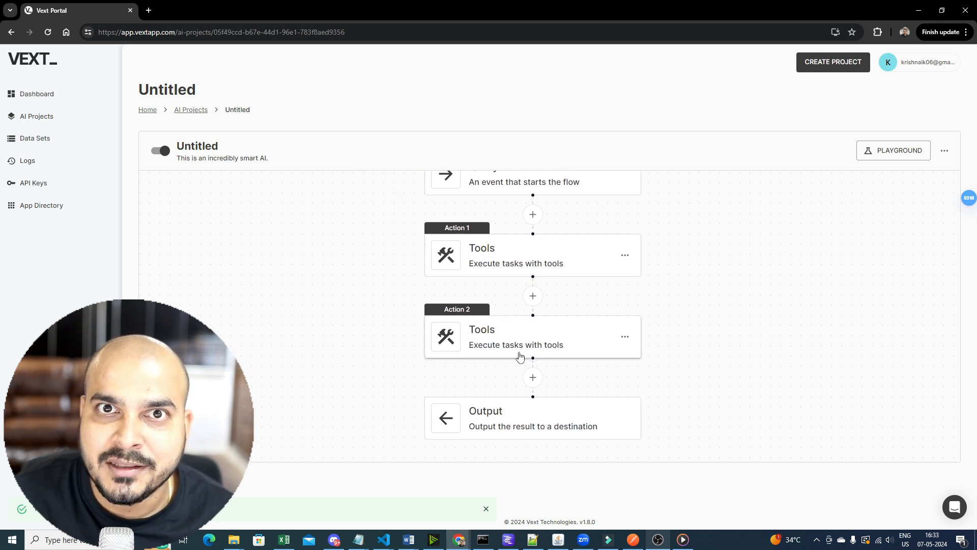
{"action": "left_click_drag", "start_coordinate": [671, 326], "coordinate": [668, 301]}
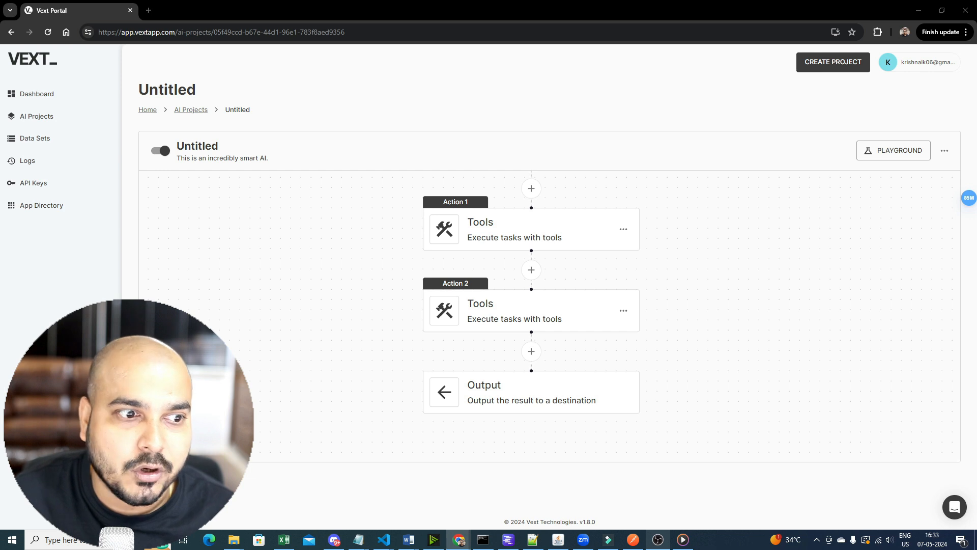
Add an LLM action as step 3 using the Meta Llama 2 13B model
{"action": "left_click", "coordinate": [531, 351]}
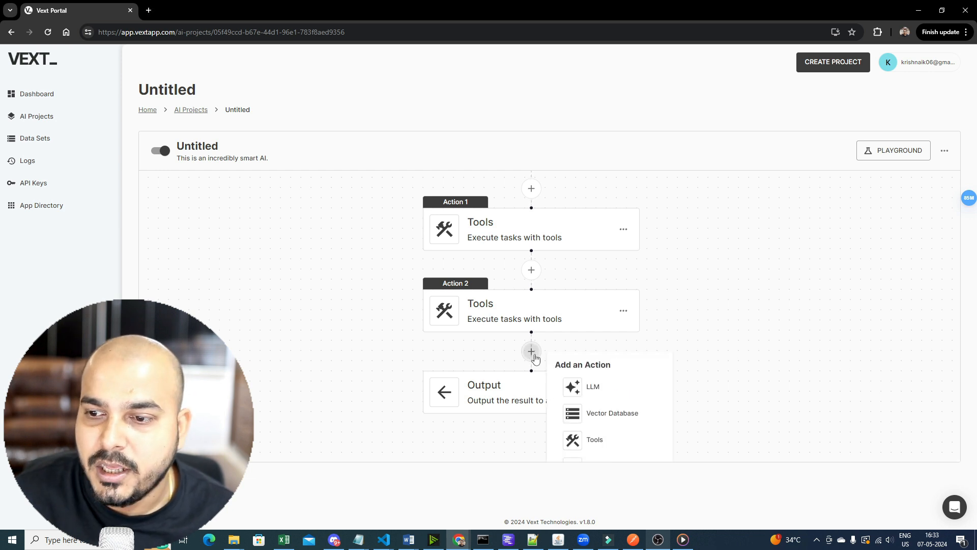
{"action": "left_click", "coordinate": [627, 395]}
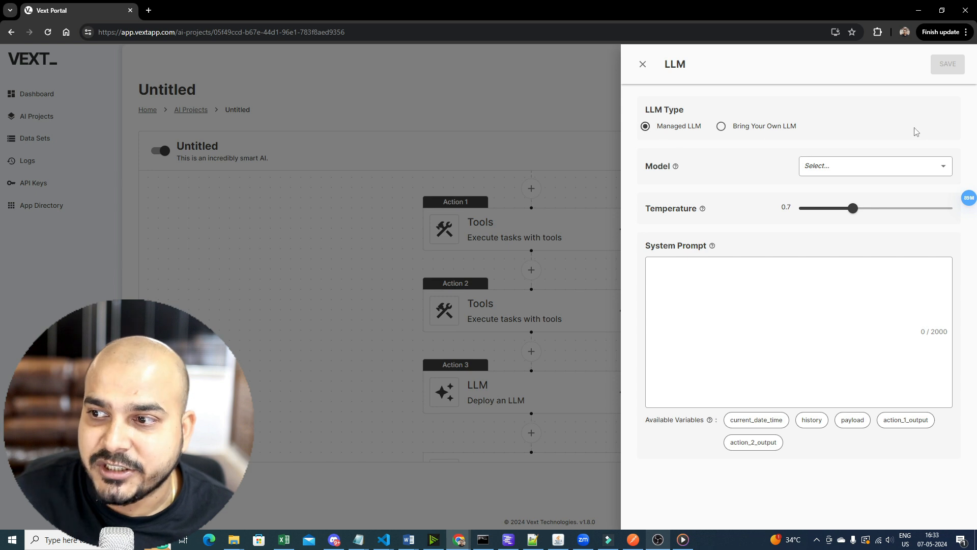
{"action": "left_click", "coordinate": [871, 167]}
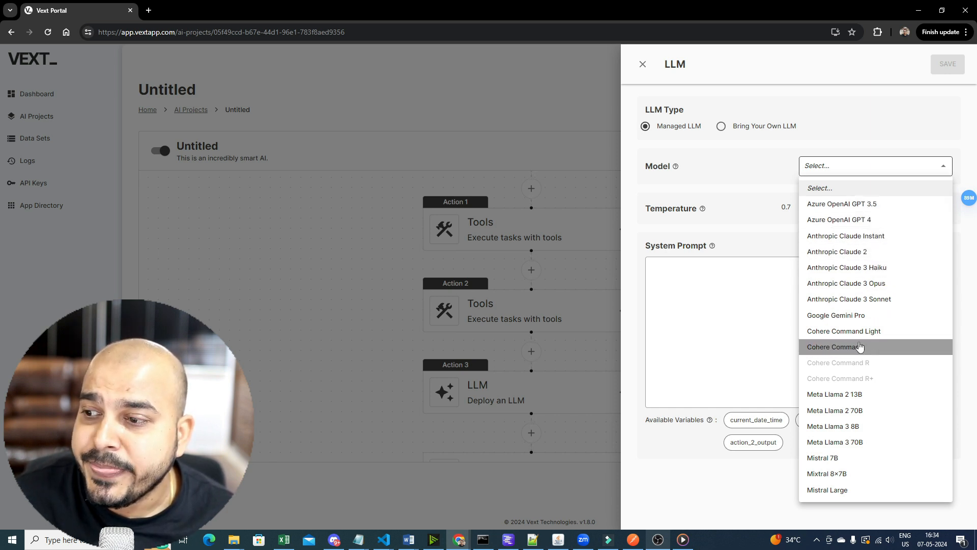
{"action": "left_click", "coordinate": [849, 397]}
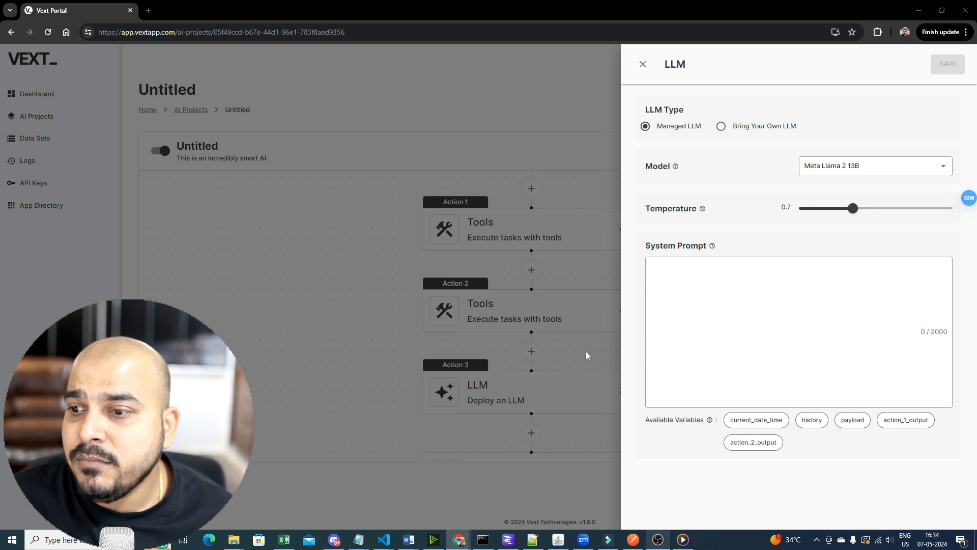
{"action": "left_click", "coordinate": [667, 268]}
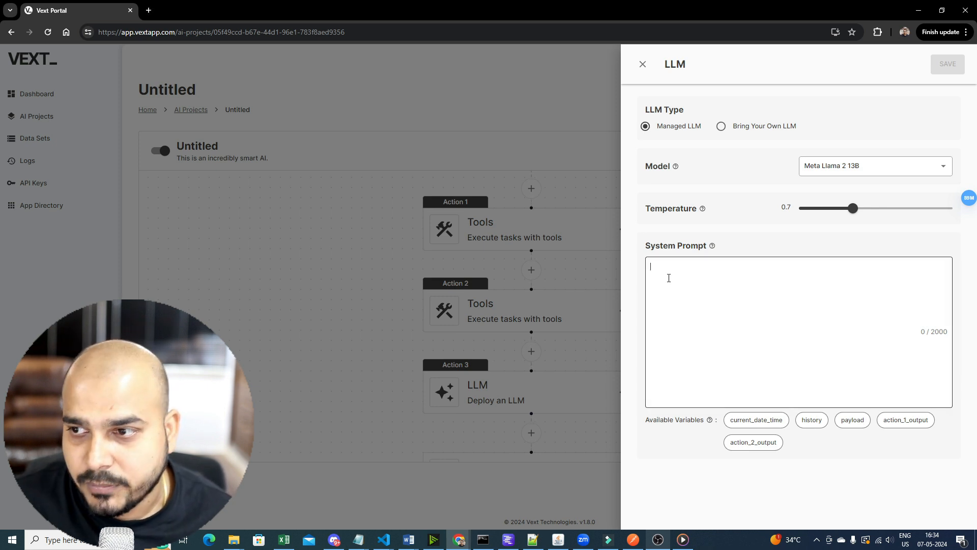
Paste a system prompt using ${action_1_output}, ${action_2_output} and ${payload}, then save the LLM step
{"action": "type", "text": "<s>You are a helpful assistant \\n\\n ### Info found via Google Search:${action_1_output}\\n\\n ## Info found via Wikipedia ${action_2_output}</s>[INST]${payload}[/INST]"}
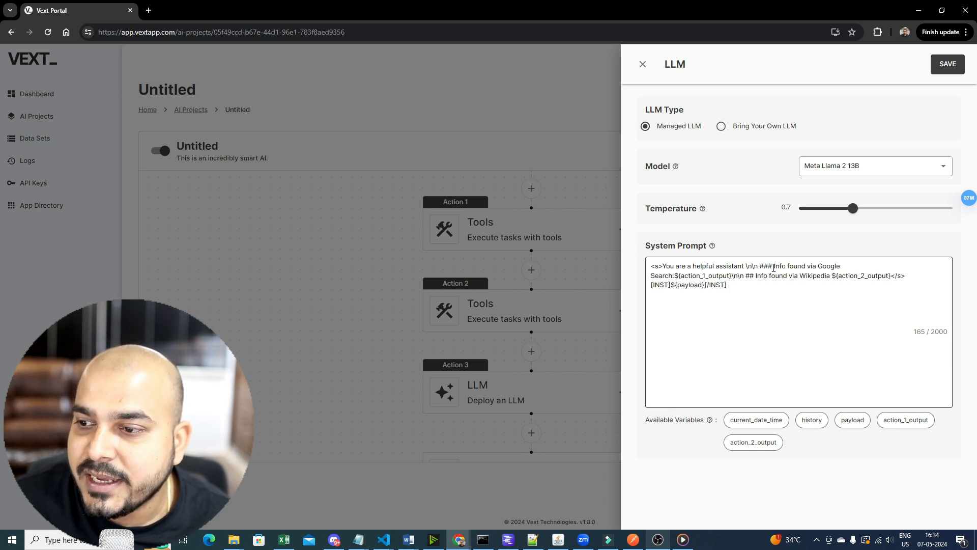
{"action": "mouse_move", "coordinate": [670, 266]}
{"action": "left_mouse_down"}
{"action": "mouse_move", "coordinate": [843, 265]}
{"action": "mouse_move", "coordinate": [667, 277]}
{"action": "mouse_move", "coordinate": [675, 279]}
{"action": "left_mouse_up"}
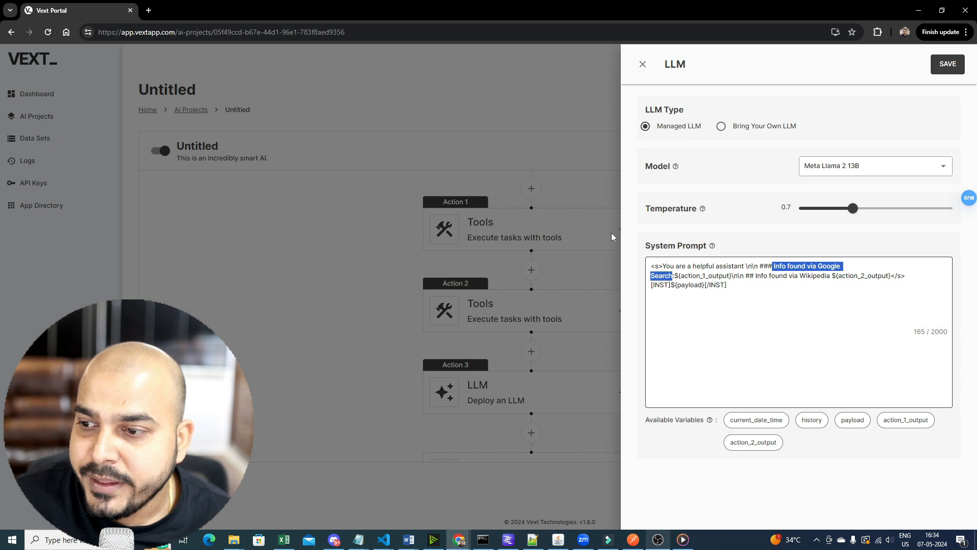
{"action": "left_click_drag", "start_coordinate": [678, 278], "coordinate": [734, 280]}
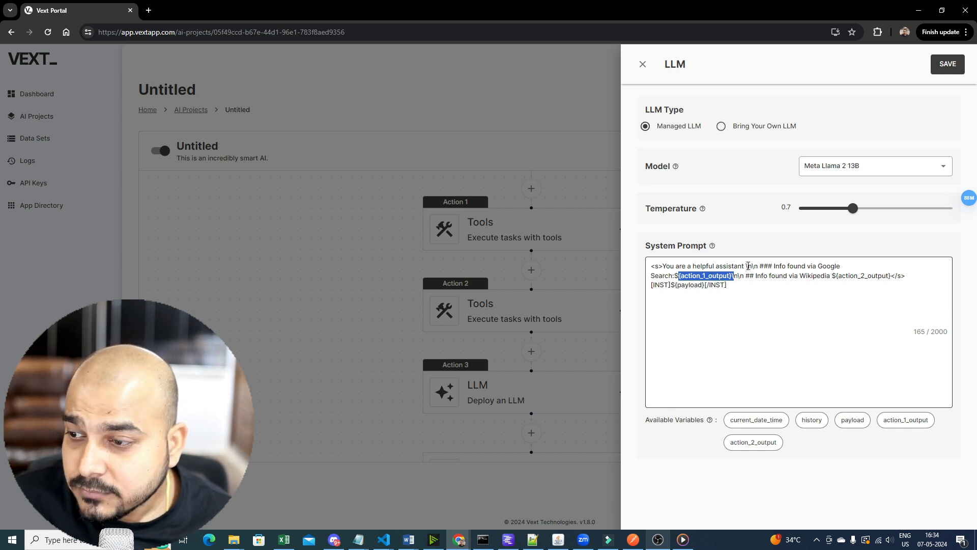
{"action": "left_click_drag", "start_coordinate": [756, 277], "coordinate": [831, 277]}
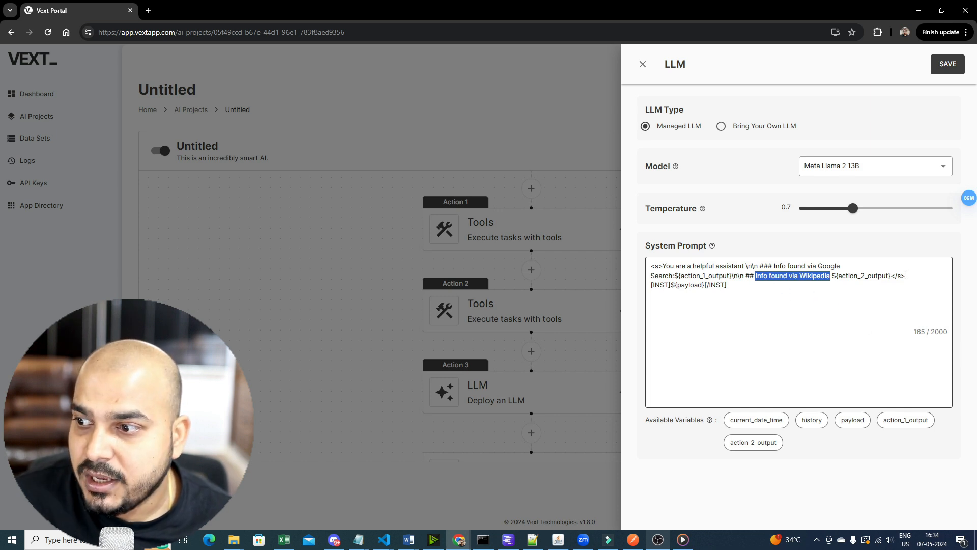
{"action": "left_click_drag", "start_coordinate": [893, 276], "coordinate": [840, 276]}
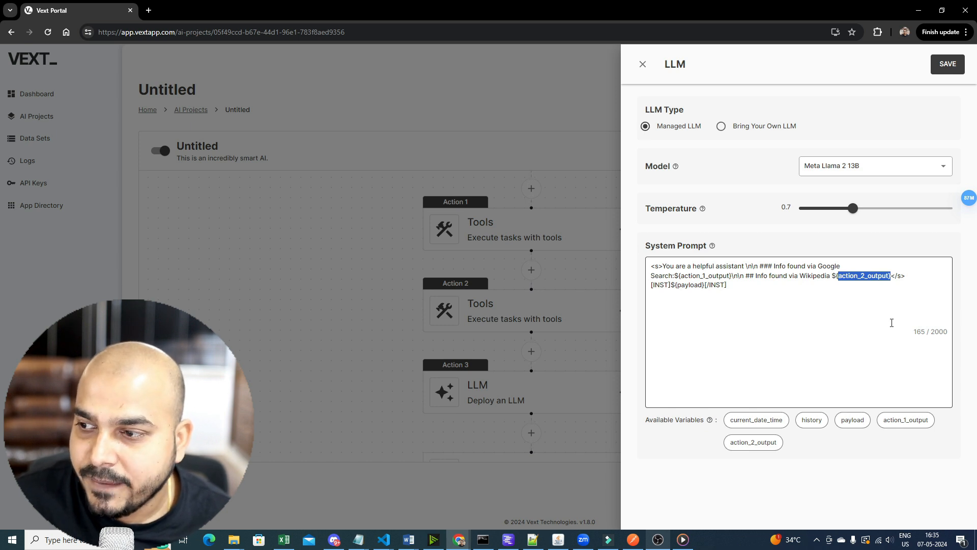
{"action": "left_click_drag", "start_coordinate": [741, 285], "coordinate": [650, 288]}
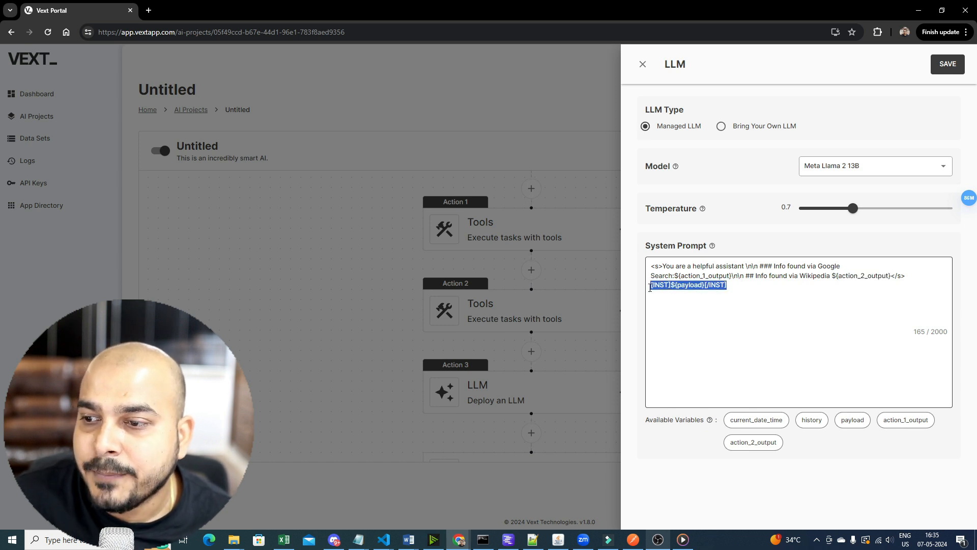
{"action": "double_click", "coordinate": [692, 288]}
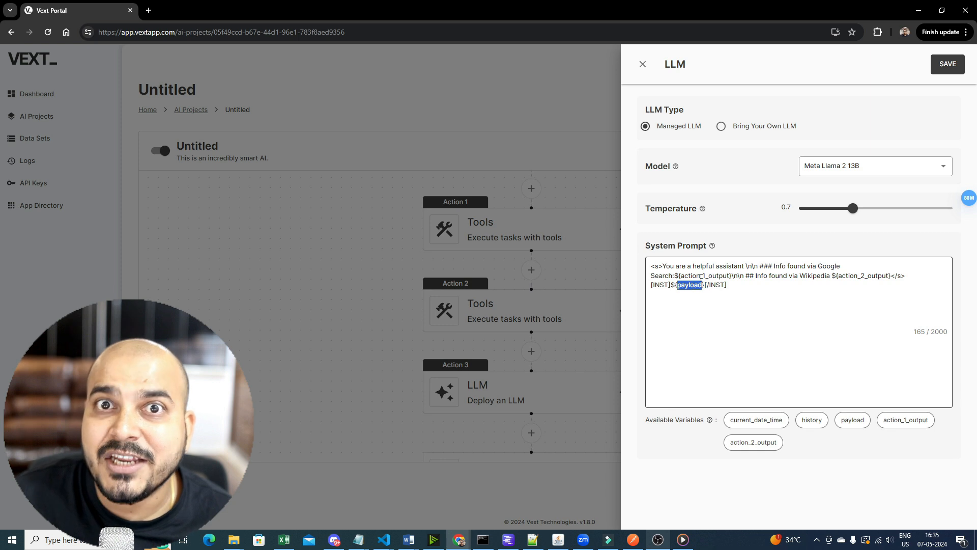
{"action": "left_click", "coordinate": [676, 290]}
{"action": "left_click_drag", "start_coordinate": [672, 286], "coordinate": [706, 288]}
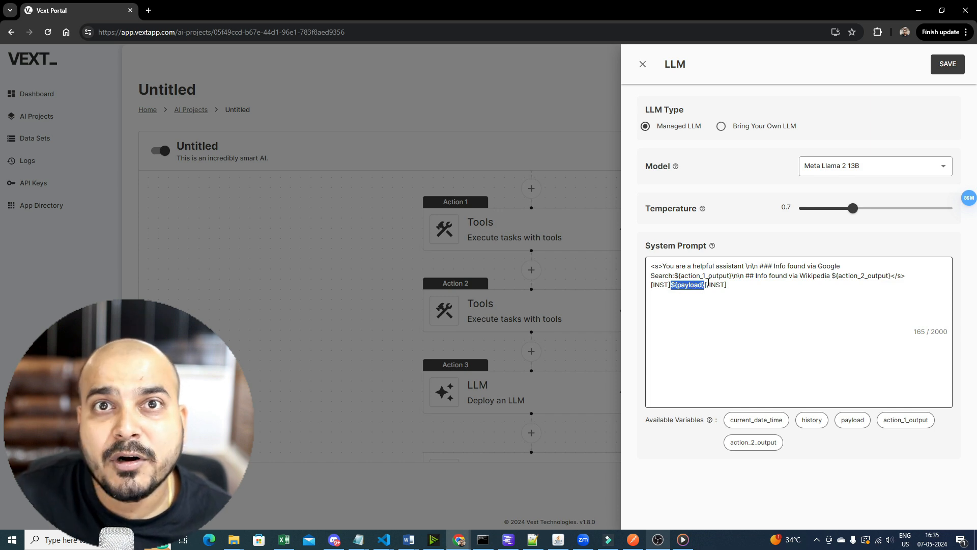
{"action": "double_click", "coordinate": [872, 276]}
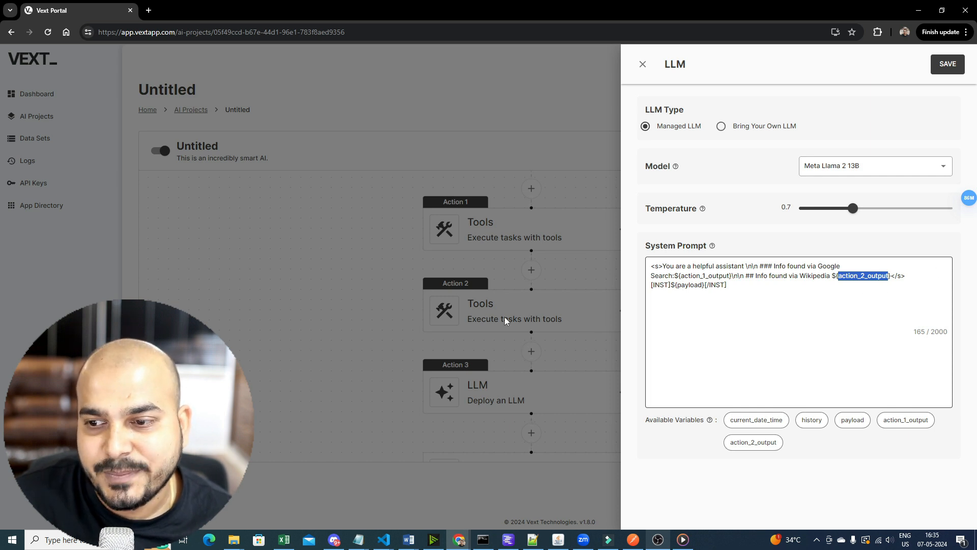
{"action": "left_click", "coordinate": [941, 71]}
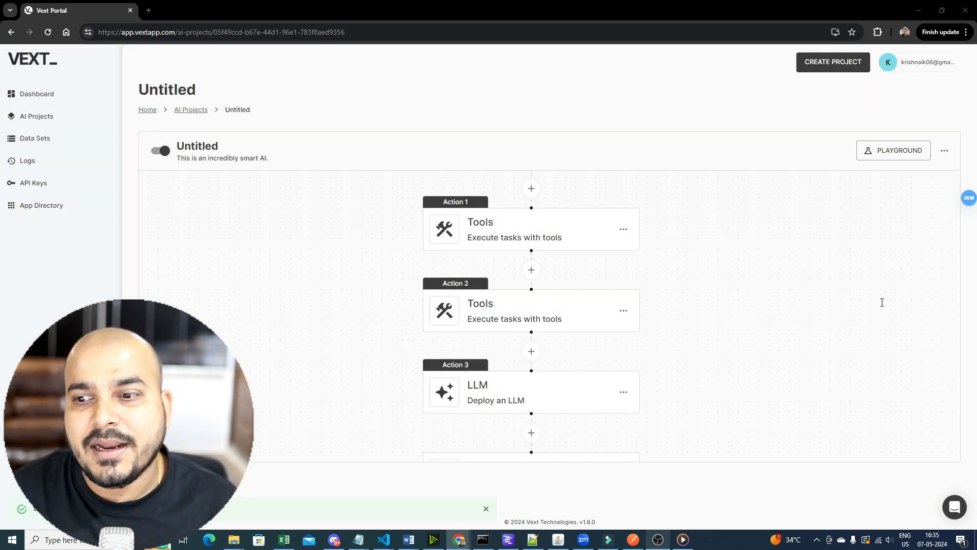
Insert another LLM action as Action 4, directly above the Output step
{"action": "scroll", "coordinate": [689, 331], "scroll_direction": "down", "scroll_amount": 3}
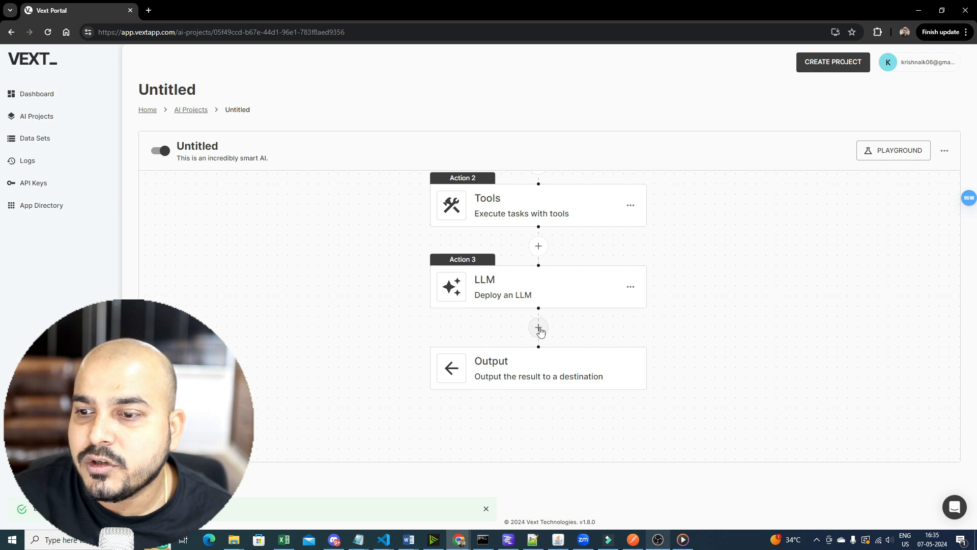
{"action": "left_click", "coordinate": [539, 328]}
{"action": "left_click", "coordinate": [612, 366]}
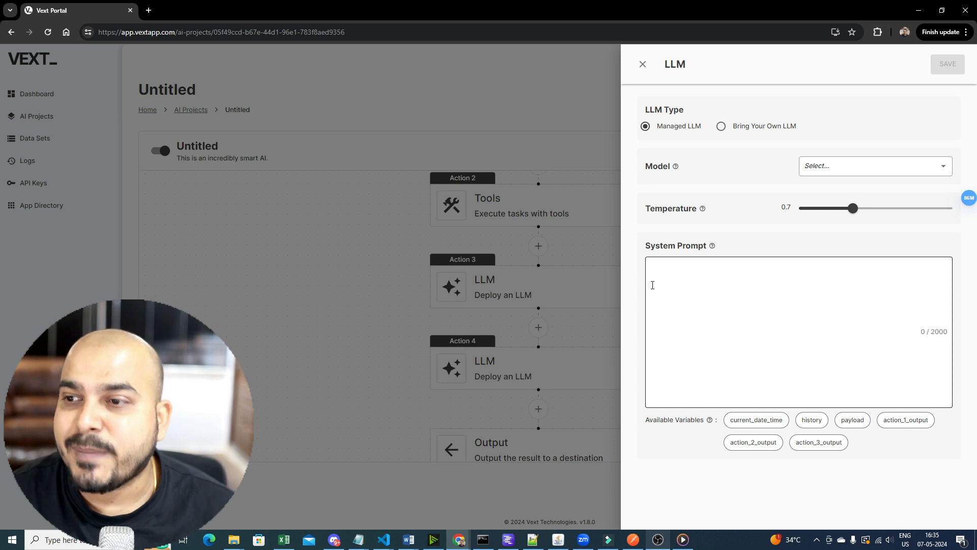
Set Action 4's model to Mixtral 8×7B and paste in the auditor system prompt
{"action": "left_click", "coordinate": [843, 171]}
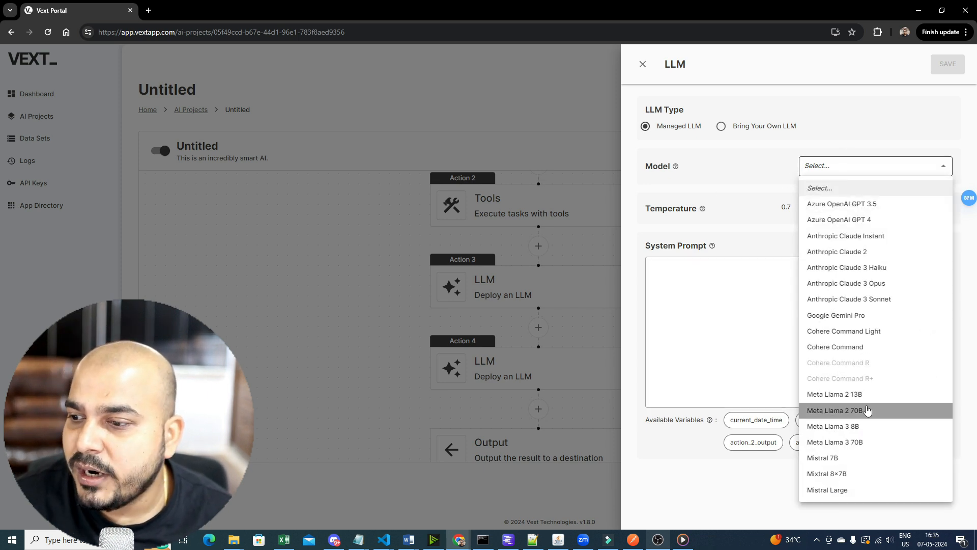
{"action": "left_click", "coordinate": [835, 478]}
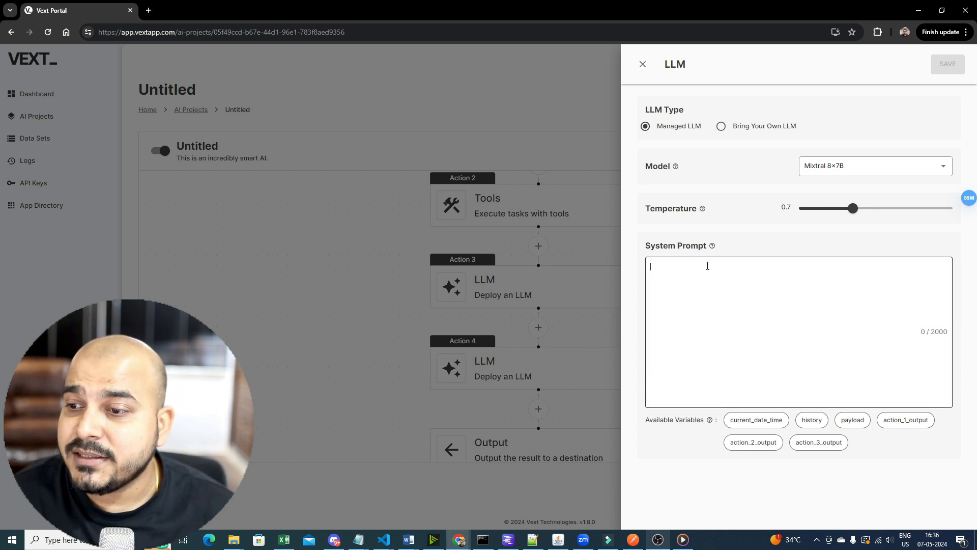
{"action": "type", "text": "<s> You are an auditor job is to audit and the find the best response.\\n\\n###\\n- User input: ${payload}\\n\\n\\- Agent 1:${action_3_output} ###\\n\\n </s>[INST] Please provide the best response[/INST]"}
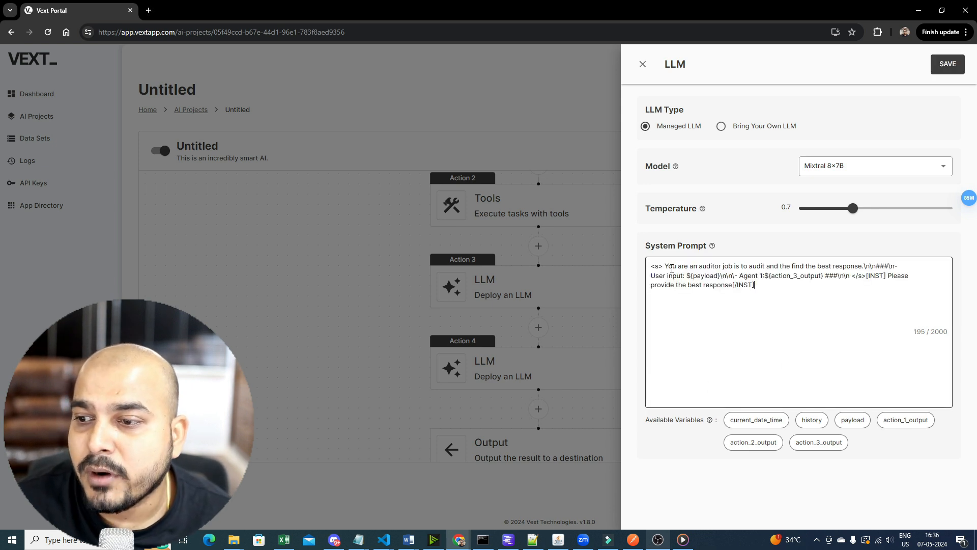
Make the prompt reference ${action_3_output} instead of ${action_1_output} and save the LLM settings
{"action": "left_click_drag", "start_coordinate": [666, 266], "coordinate": [869, 265]}
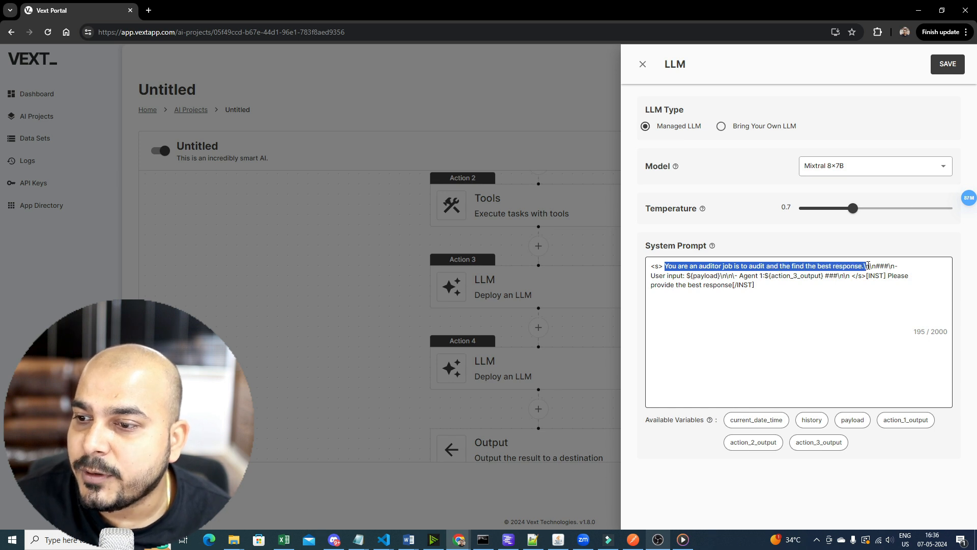
{"action": "left_click_drag", "start_coordinate": [687, 276], "coordinate": [721, 276]}
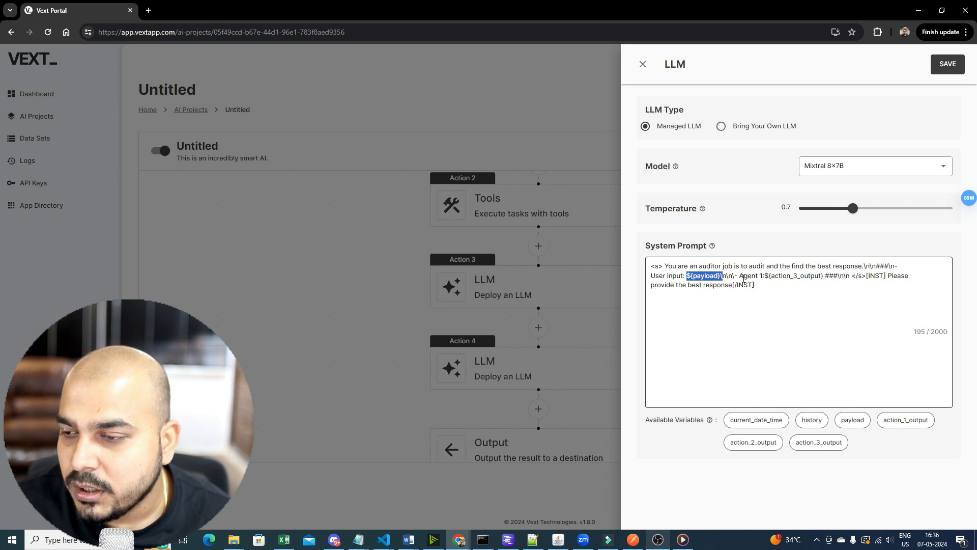
{"action": "left_click", "coordinate": [797, 276]}
{"action": "key", "text": "BackSpace"}
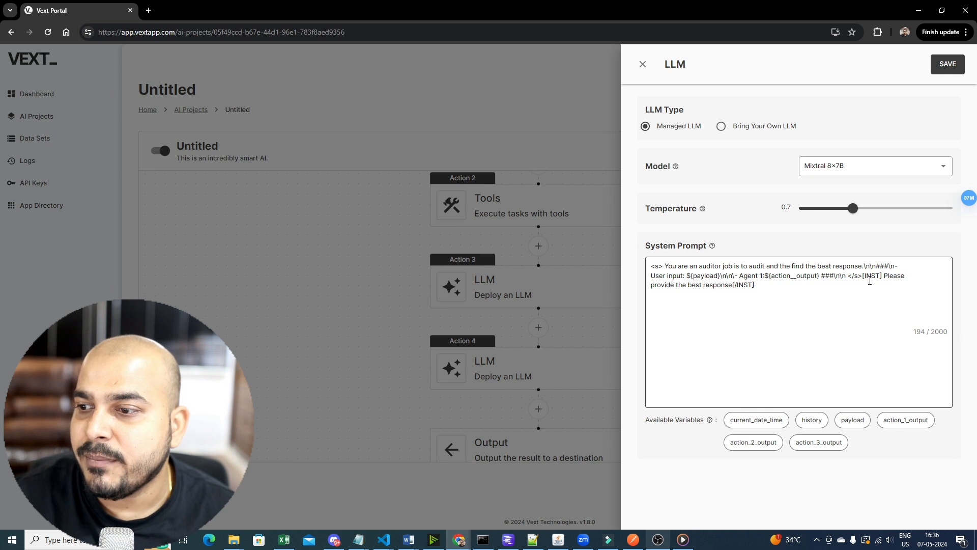
{"action": "type", "text": "1"}
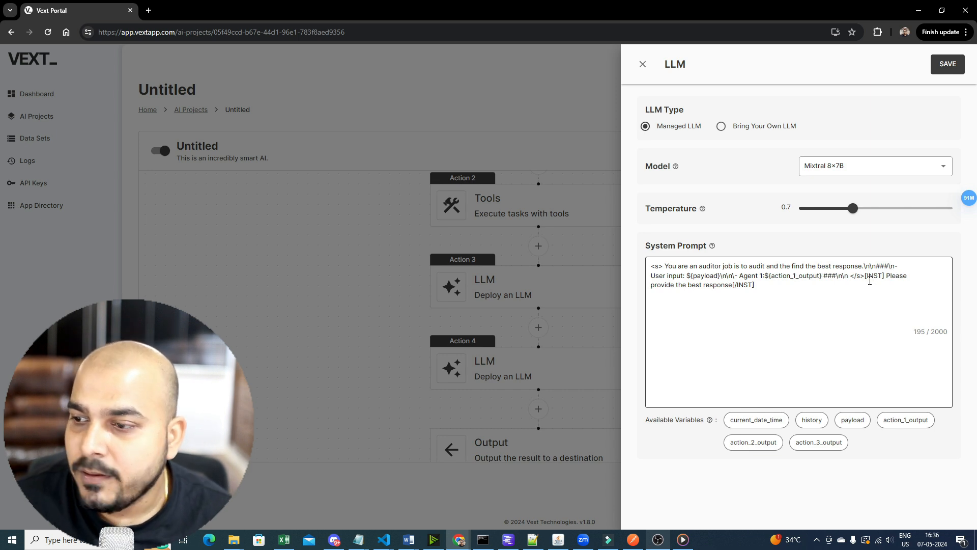
{"action": "key", "text": "BackSpace"}
{"action": "type", "text": "3"}
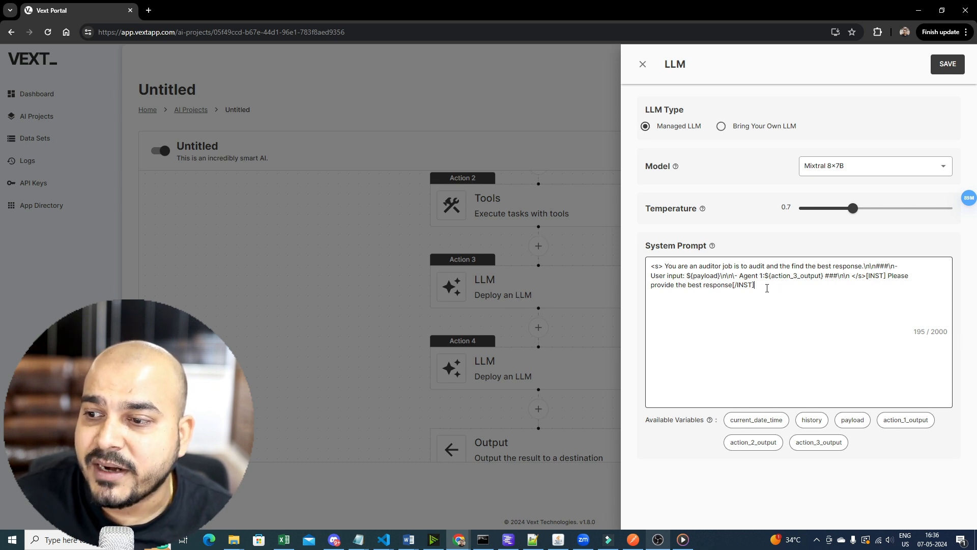
{"action": "left_click_drag", "start_coordinate": [767, 288], "coordinate": [683, 301]}
{"action": "left_click", "coordinate": [797, 276]}
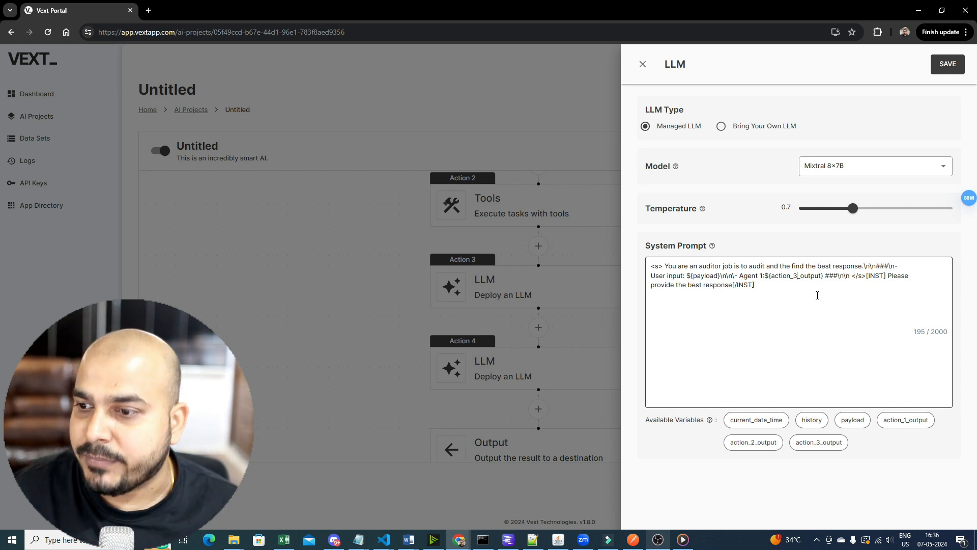
{"action": "key", "text": "ctrl+a"}
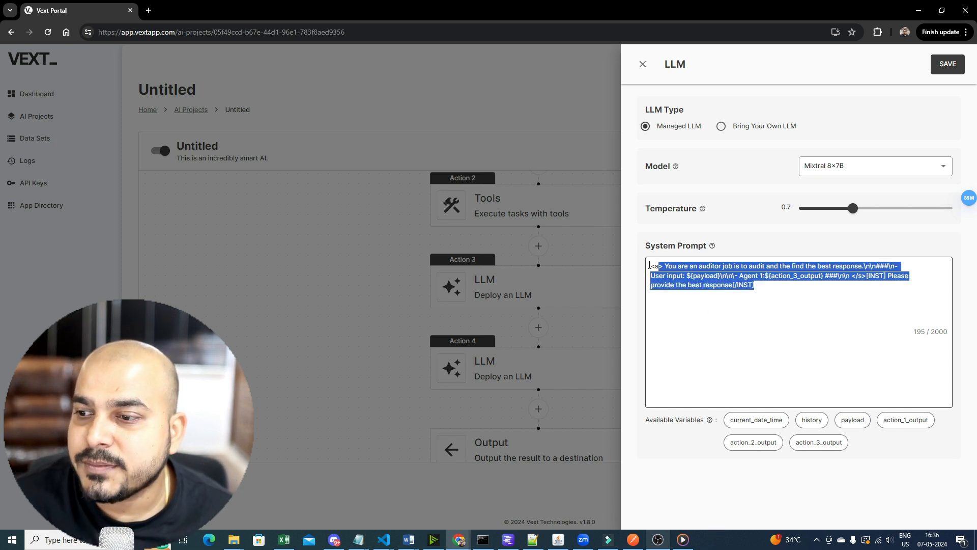
{"action": "left_click", "coordinate": [947, 64]}
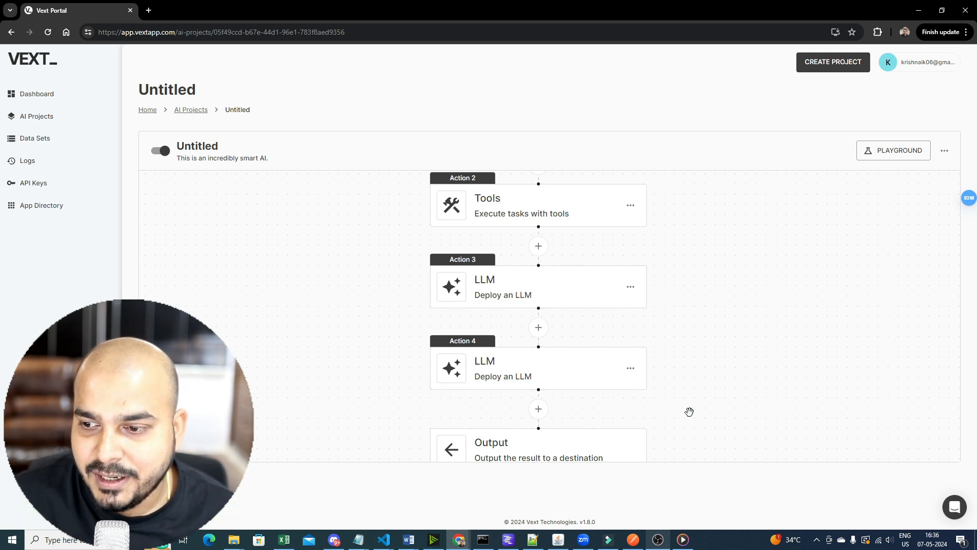
Pan down to Action 3, Action 4 and Output, and briefly open the Output step's details
{"action": "left_click_drag", "start_coordinate": [689, 412], "coordinate": [706, 346]}
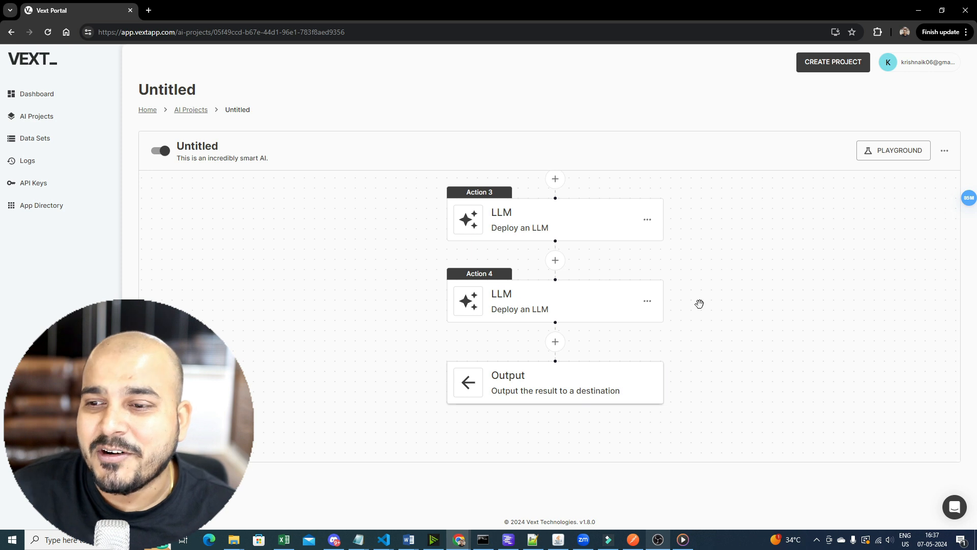
{"action": "left_click_drag", "start_coordinate": [700, 303], "coordinate": [717, 285]}
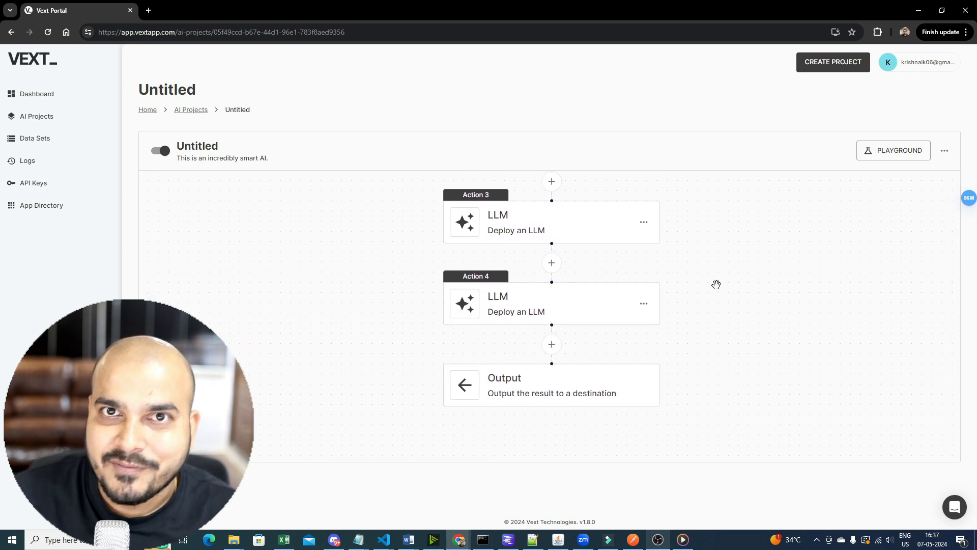
{"action": "left_click", "coordinate": [534, 387]}
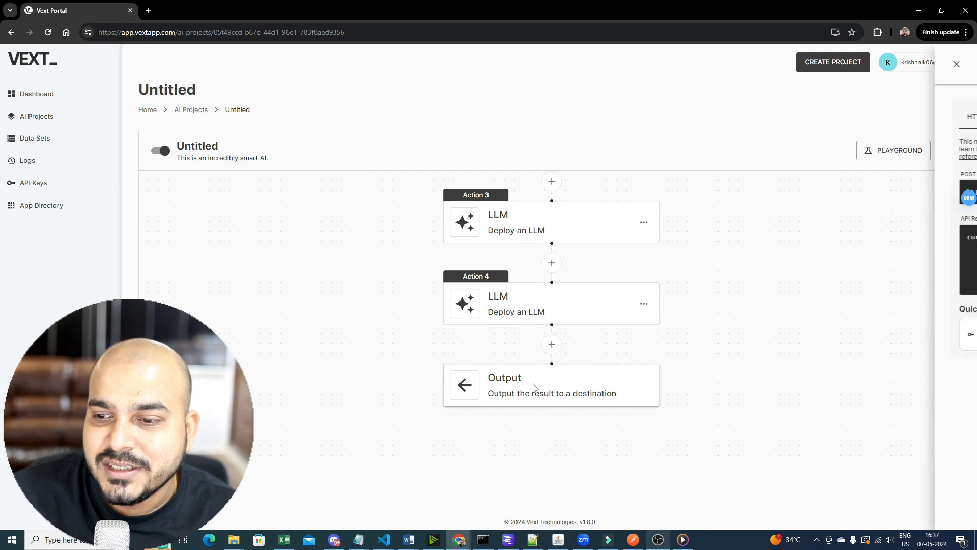
{"action": "left_click", "coordinate": [642, 64]}
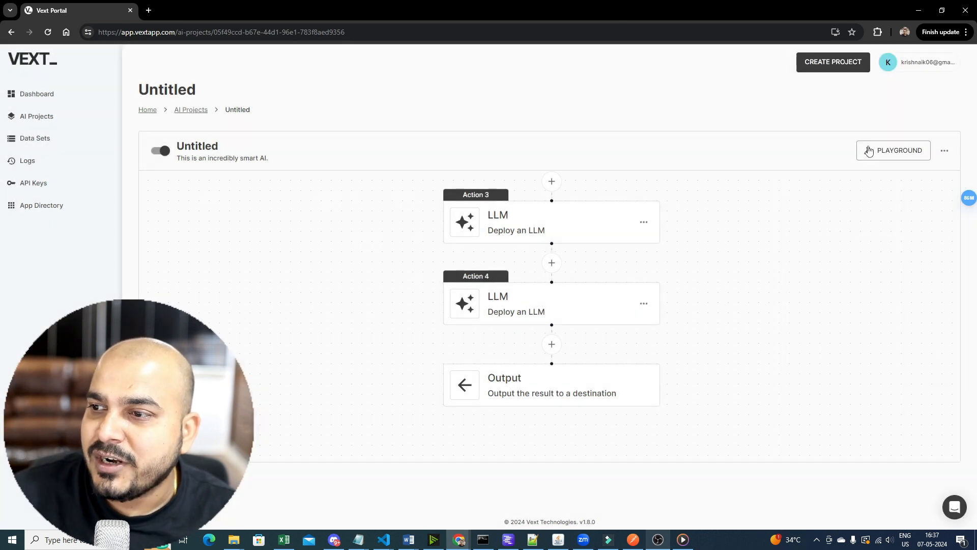
Send 'what is machine learning' in the Playground and highlight the generated answer
{"action": "left_click", "coordinate": [884, 153]}
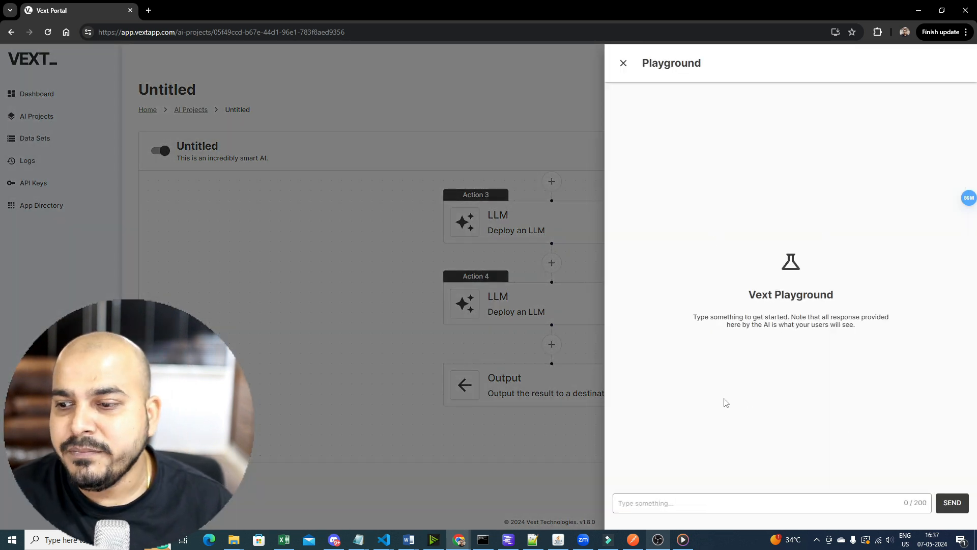
{"action": "left_click", "coordinate": [682, 504]}
{"action": "type", "text": "what is machine le"}
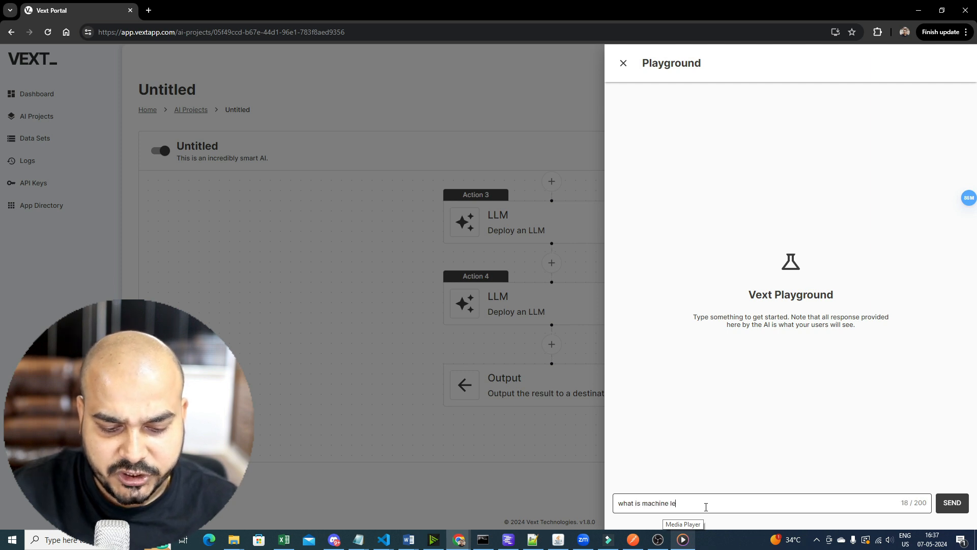
{"action": "type", "text": "arning"}
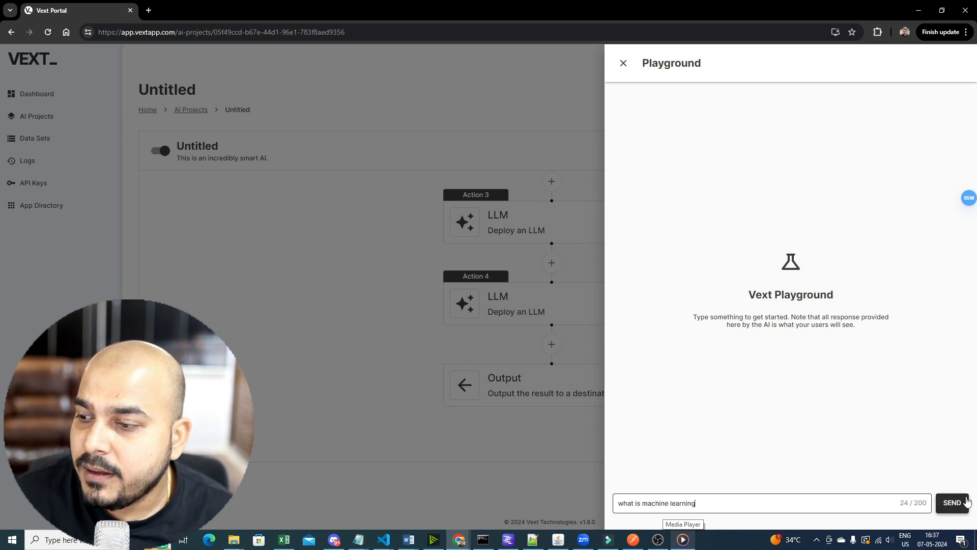
{"action": "left_click", "coordinate": [952, 503]}
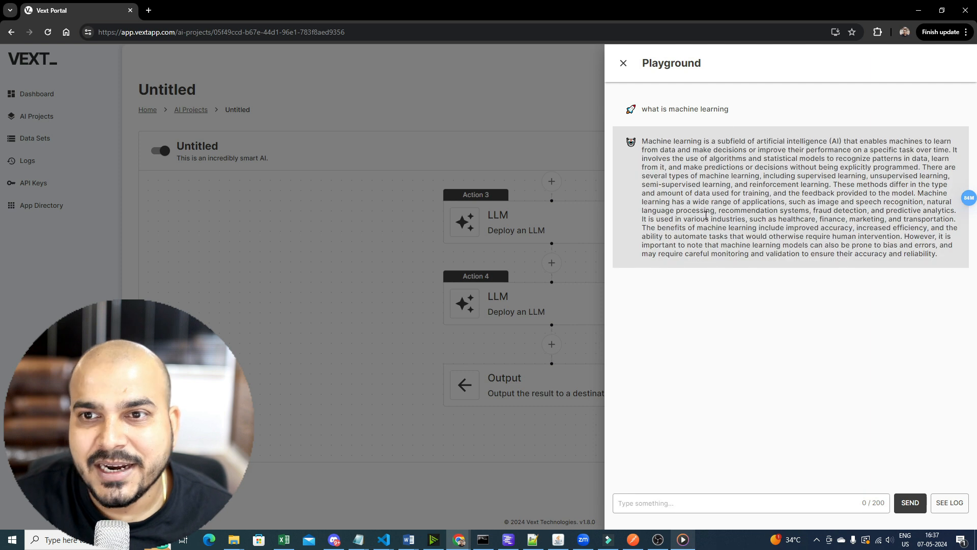
{"action": "mouse_move", "coordinate": [642, 141]}
{"action": "left_mouse_down"}
{"action": "mouse_move", "coordinate": [820, 256]}
{"action": "mouse_move", "coordinate": [948, 257]}
{"action": "mouse_move", "coordinate": [658, 161]}
{"action": "mouse_move", "coordinate": [655, 139]}
{"action": "left_mouse_up"}
{"action": "left_click", "coordinate": [944, 259]}
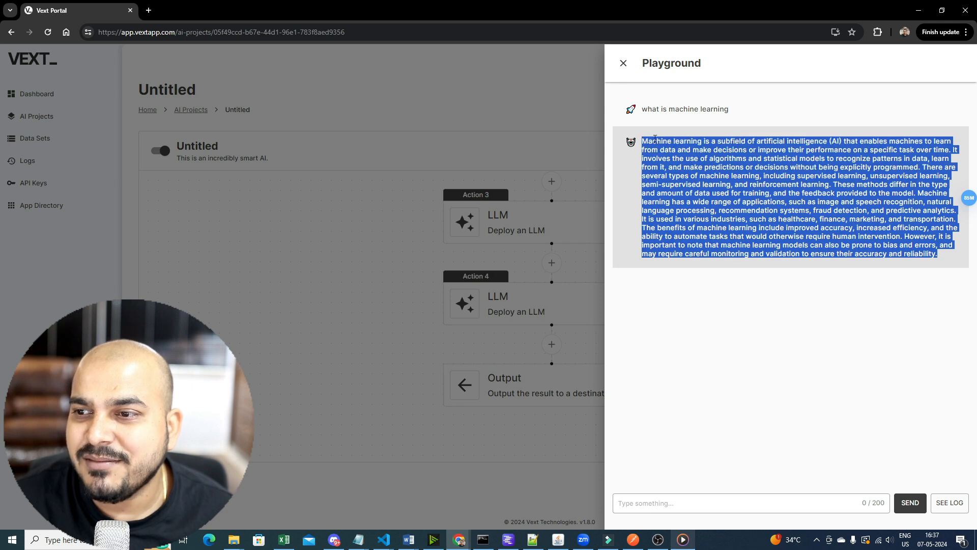
{"action": "mouse_move", "coordinate": [645, 105]}
{"action": "left_mouse_down"}
{"action": "mouse_move", "coordinate": [715, 122]}
{"action": "mouse_move", "coordinate": [739, 109]}
{"action": "mouse_move", "coordinate": [638, 115]}
{"action": "left_mouse_up"}
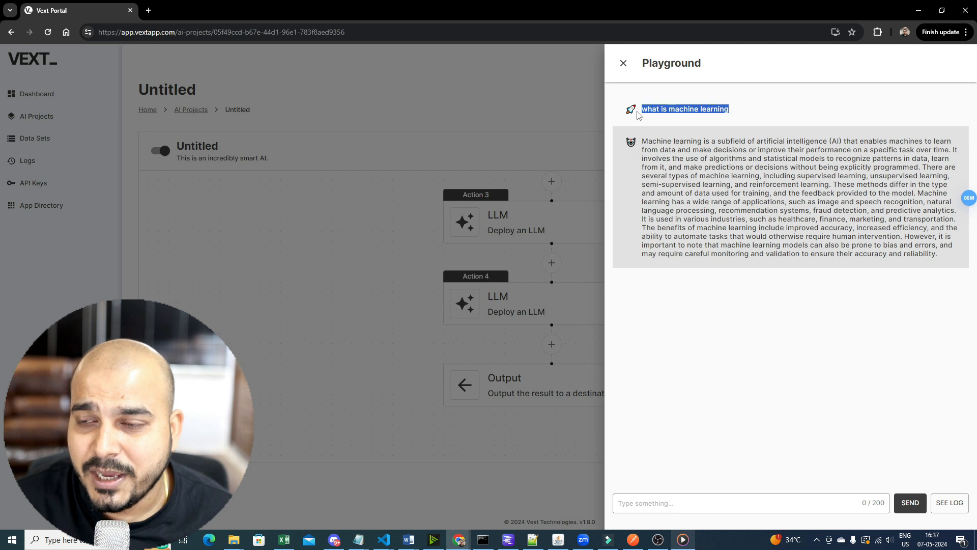
Open the logs and the 4:37:45 PM entry's details, highlighting the logged query
{"action": "left_click", "coordinate": [950, 504]}
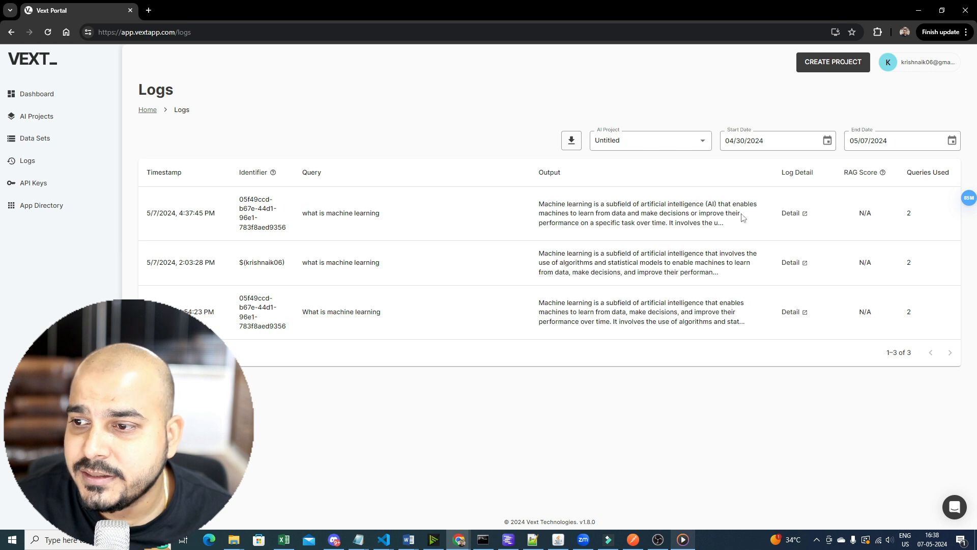
{"action": "left_click", "coordinate": [790, 213]}
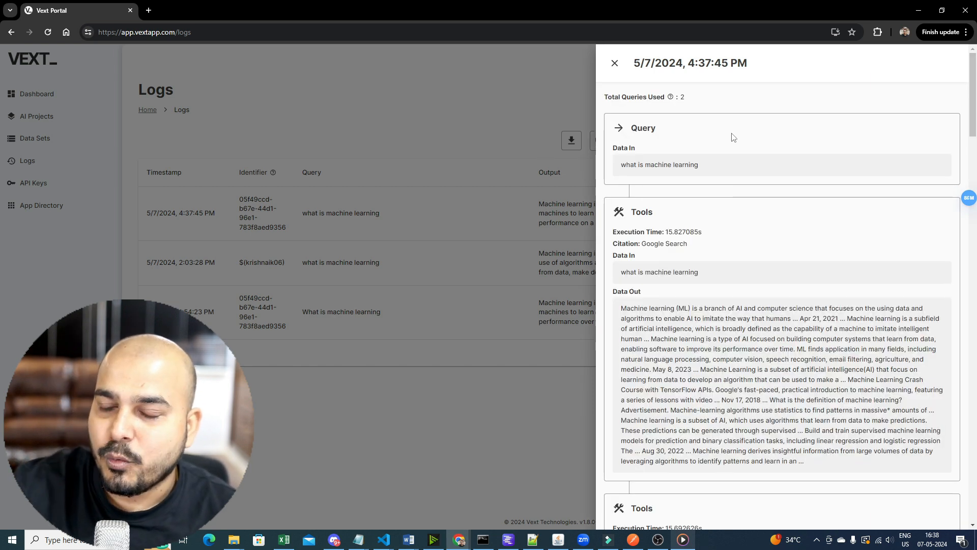
{"action": "left_click_drag", "start_coordinate": [701, 166], "coordinate": [623, 163]}
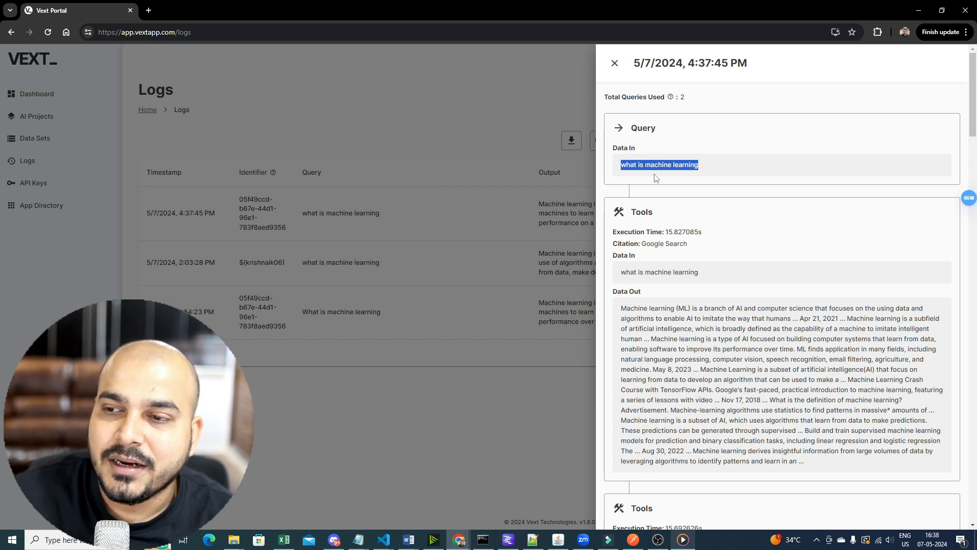
{"action": "left_click_drag", "start_coordinate": [710, 170], "coordinate": [622, 168]}
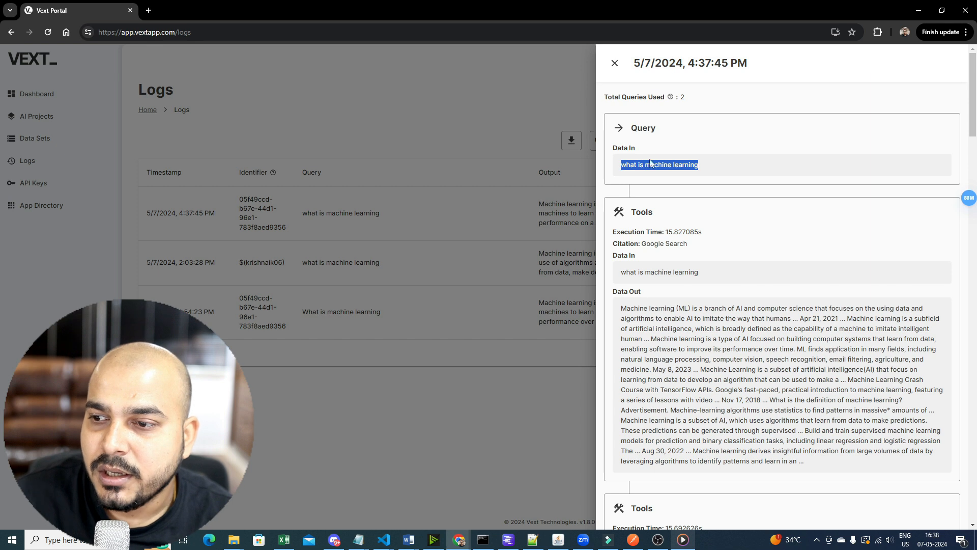
Scroll to the Google Search tool section and highlight its result text
{"action": "scroll", "coordinate": [720, 224], "scroll_direction": "down", "scroll_amount": 1}
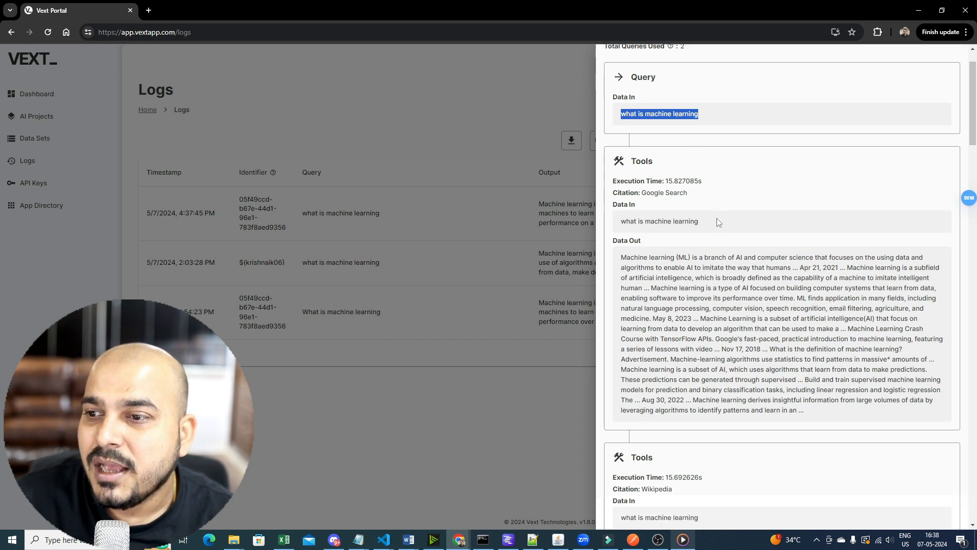
{"action": "left_click_drag", "start_coordinate": [693, 196], "coordinate": [641, 194]}
{"action": "scroll", "coordinate": [650, 168], "scroll_direction": "down", "scroll_amount": 2}
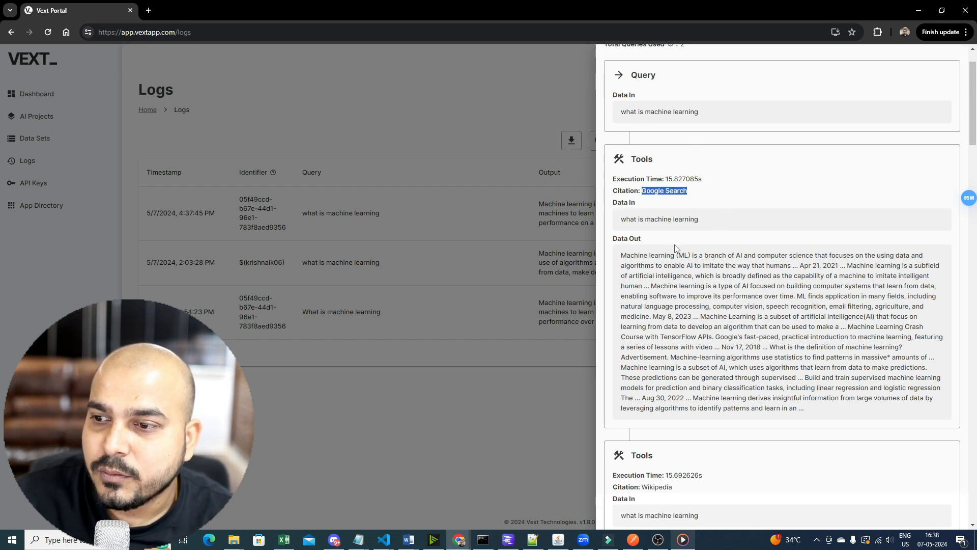
{"action": "left_click_drag", "start_coordinate": [622, 156], "coordinate": [810, 316]}
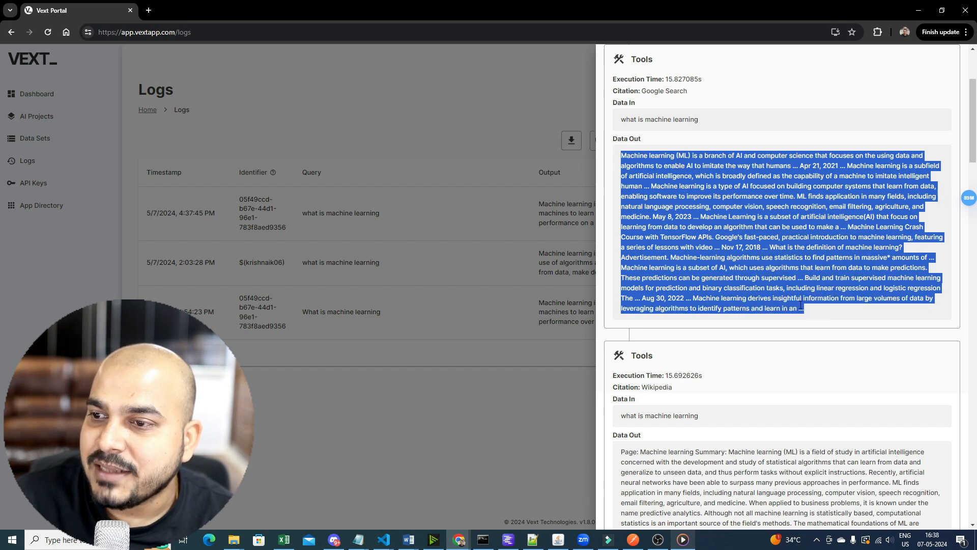
Scroll through the Wikipedia tool output and the Meta Llama 2 13B input sections
{"action": "scroll", "coordinate": [668, 165], "scroll_direction": "up", "scroll_amount": 2}
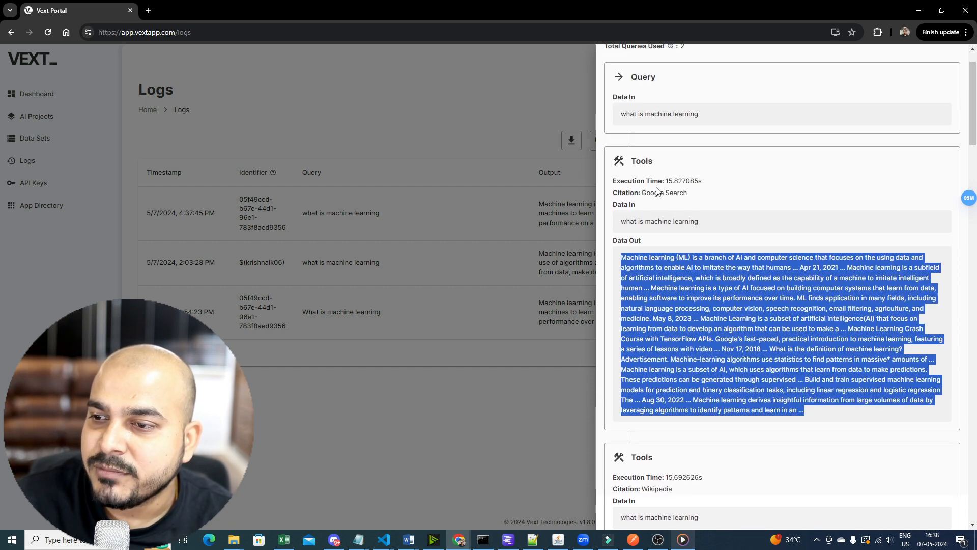
{"action": "scroll", "coordinate": [658, 195], "scroll_direction": "down", "scroll_amount": 3}
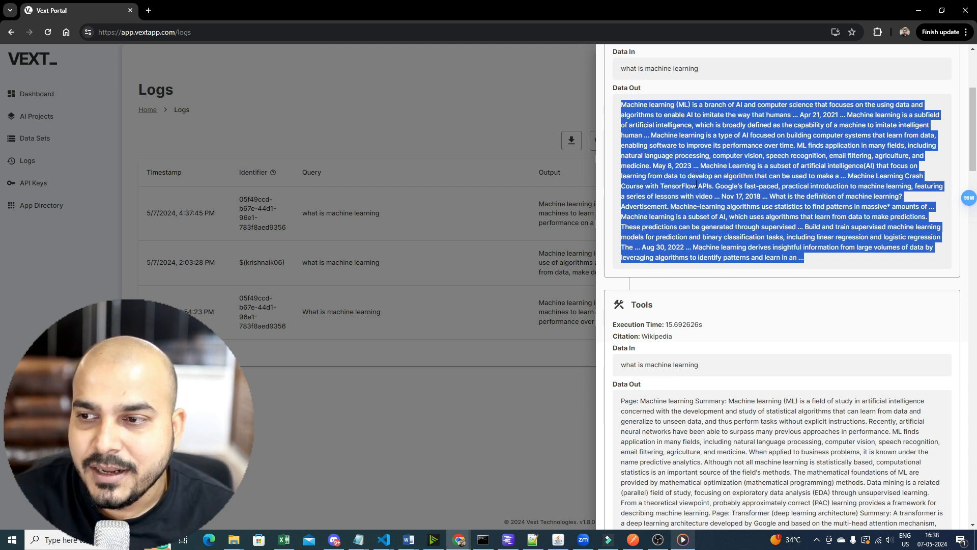
{"action": "scroll", "coordinate": [688, 185], "scroll_direction": "up", "scroll_amount": 3}
{"action": "scroll", "coordinate": [696, 194], "scroll_direction": "down", "scroll_amount": 5}
{"action": "scroll", "coordinate": [703, 193], "scroll_direction": "down", "scroll_amount": 2}
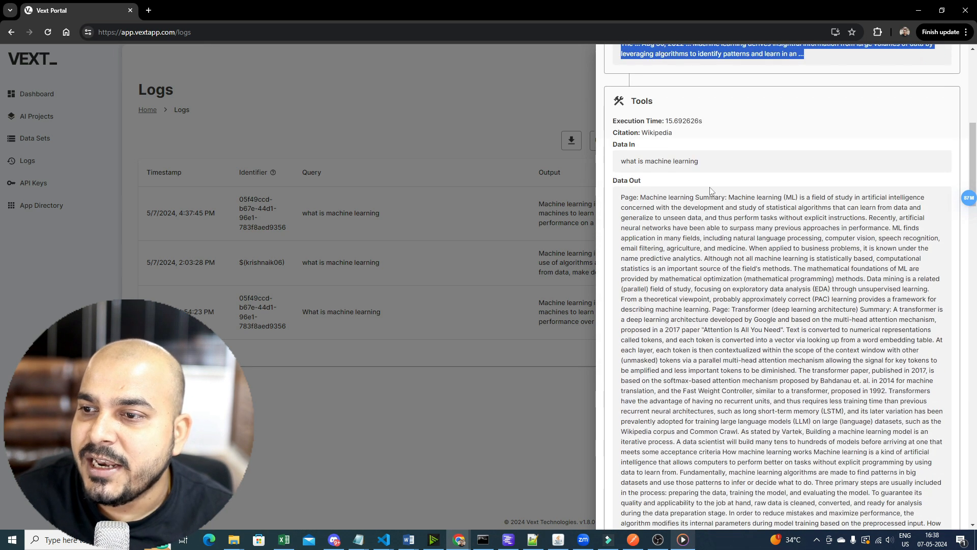
{"action": "scroll", "coordinate": [654, 148], "scroll_direction": "down", "scroll_amount": 1}
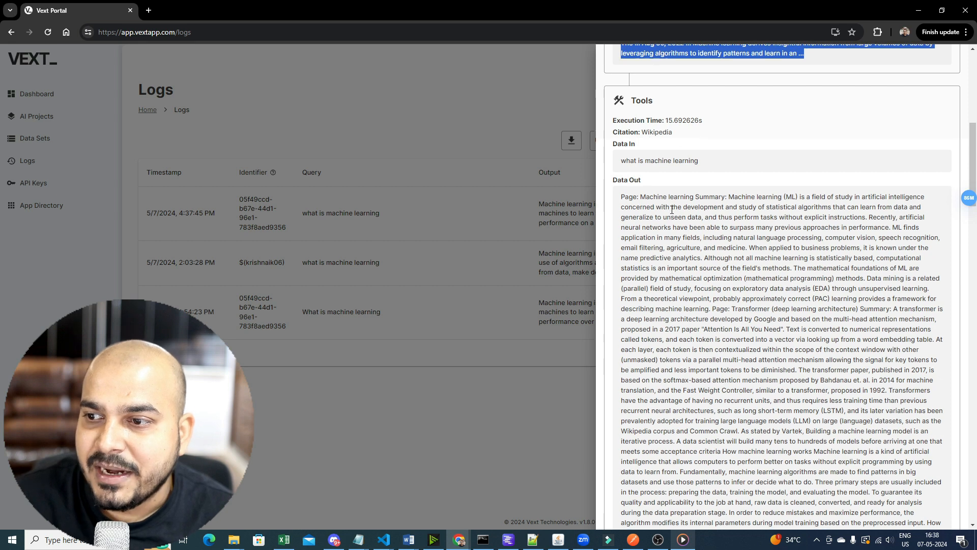
{"action": "left_click_drag", "start_coordinate": [621, 146], "coordinate": [709, 475]}
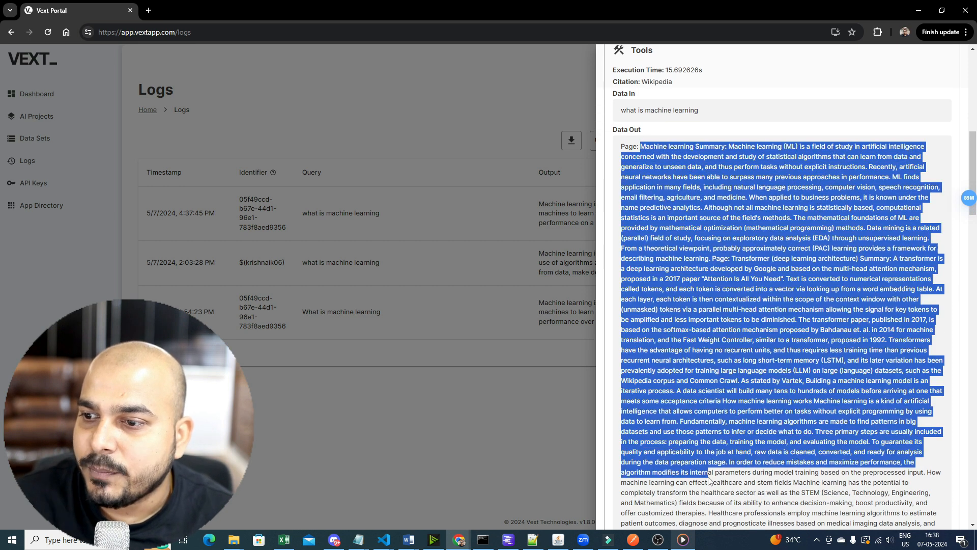
{"action": "scroll", "coordinate": [710, 481], "scroll_direction": "down", "scroll_amount": 4}
{"action": "scroll", "coordinate": [670, 317], "scroll_direction": "up", "scroll_amount": 3}
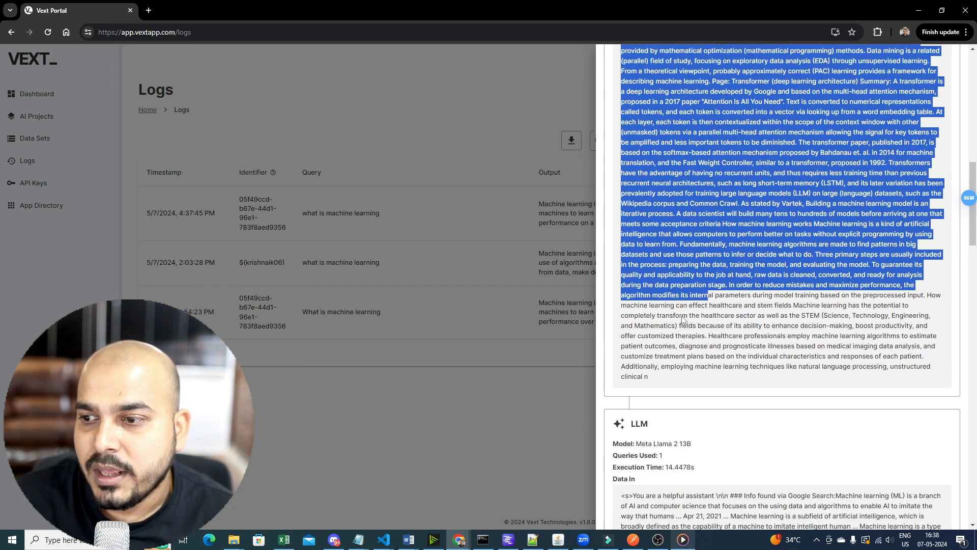
{"action": "scroll", "coordinate": [691, 321], "scroll_direction": "up", "scroll_amount": 1}
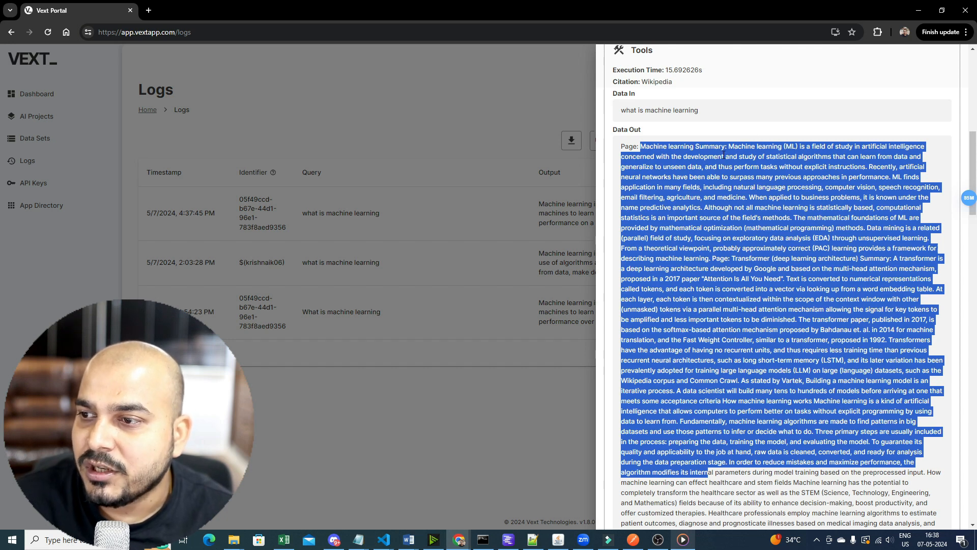
{"action": "scroll", "coordinate": [723, 173], "scroll_direction": "down", "scroll_amount": 2}
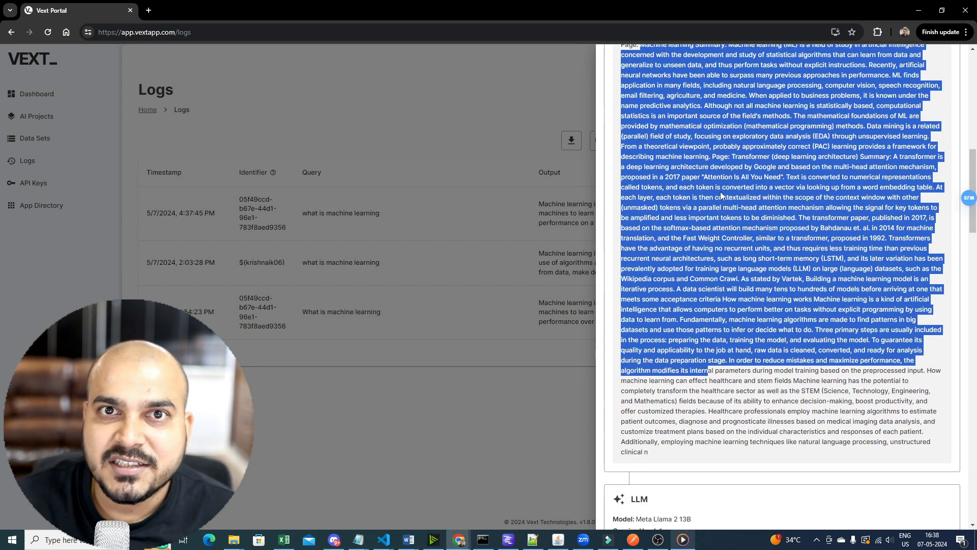
{"action": "scroll", "coordinate": [720, 194], "scroll_direction": "down", "scroll_amount": 1}
{"action": "scroll", "coordinate": [722, 196], "scroll_direction": "down", "scroll_amount": 4}
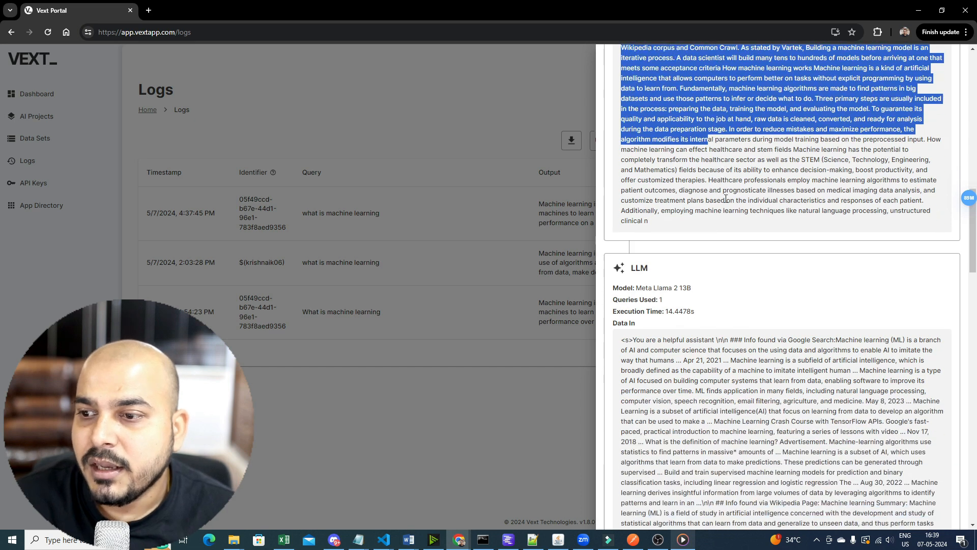
{"action": "scroll", "coordinate": [725, 198], "scroll_direction": "down", "scroll_amount": 3}
{"action": "scroll", "coordinate": [642, 158], "scroll_direction": "down", "scroll_amount": 1}
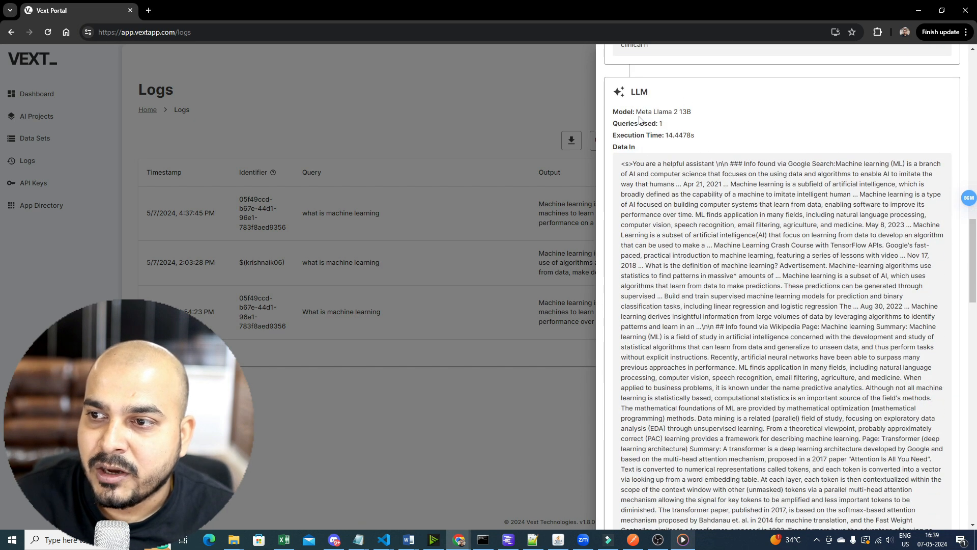
{"action": "left_click_drag", "start_coordinate": [651, 111], "coordinate": [692, 110]}
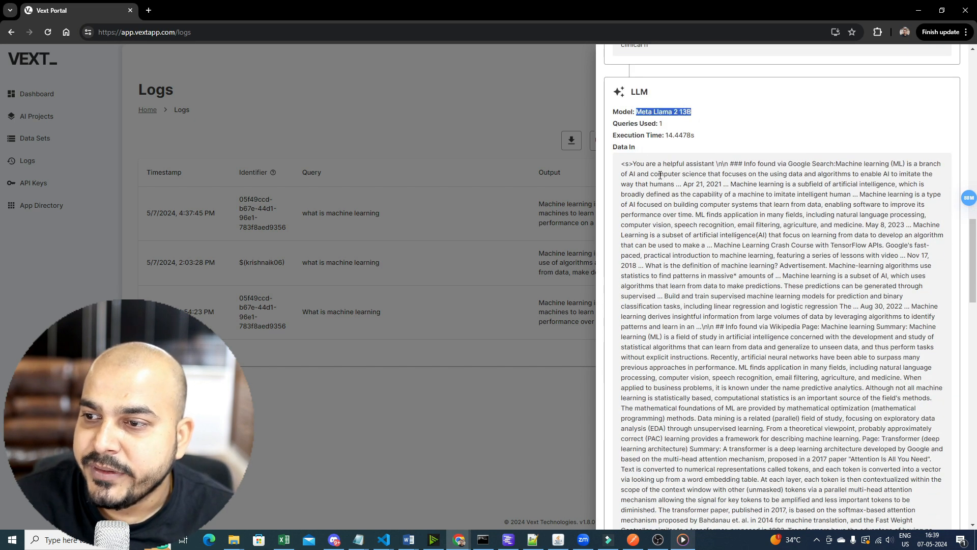
{"action": "left_click_drag", "start_coordinate": [632, 163], "coordinate": [784, 164]}
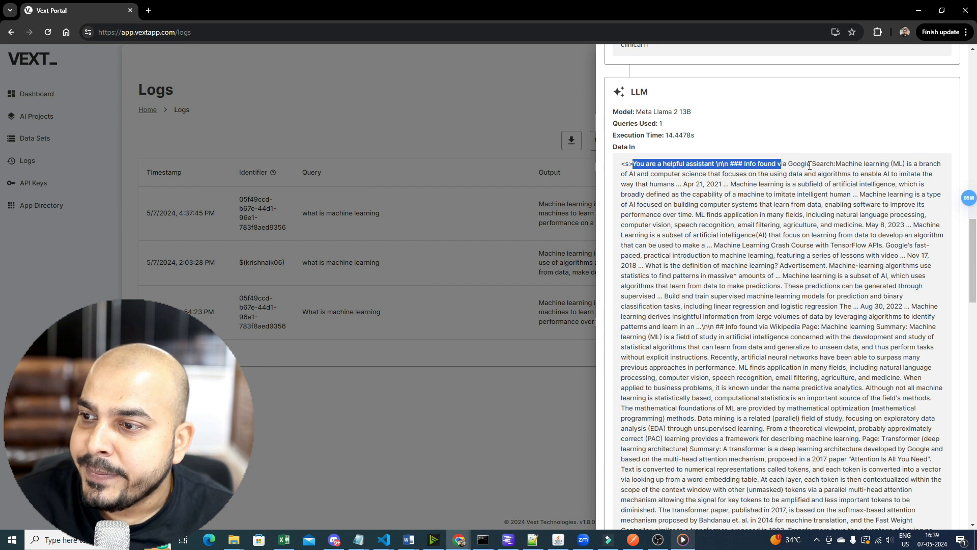
{"action": "double_click", "coordinate": [799, 163]}
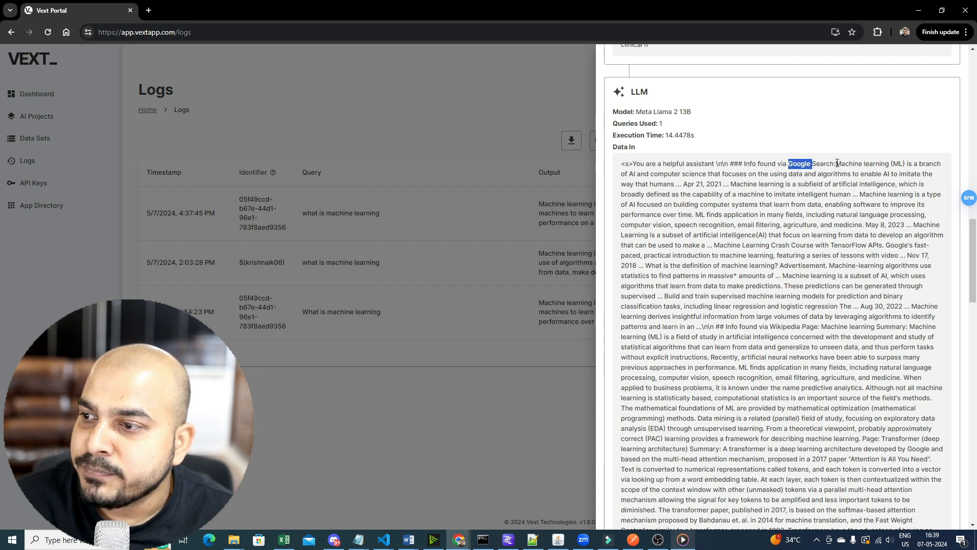
{"action": "left_click_drag", "start_coordinate": [837, 163], "coordinate": [749, 234]}
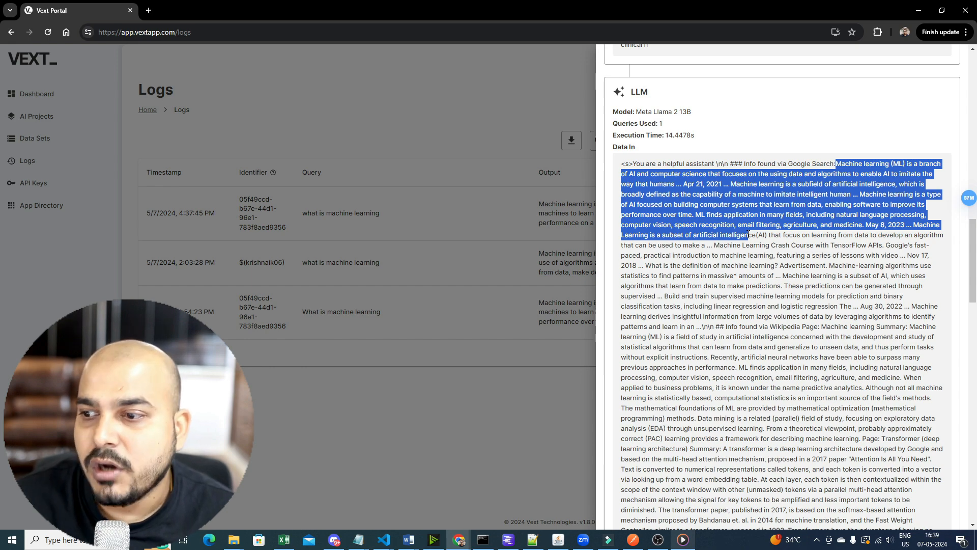
{"action": "scroll", "coordinate": [833, 348], "scroll_direction": "down", "scroll_amount": 8}
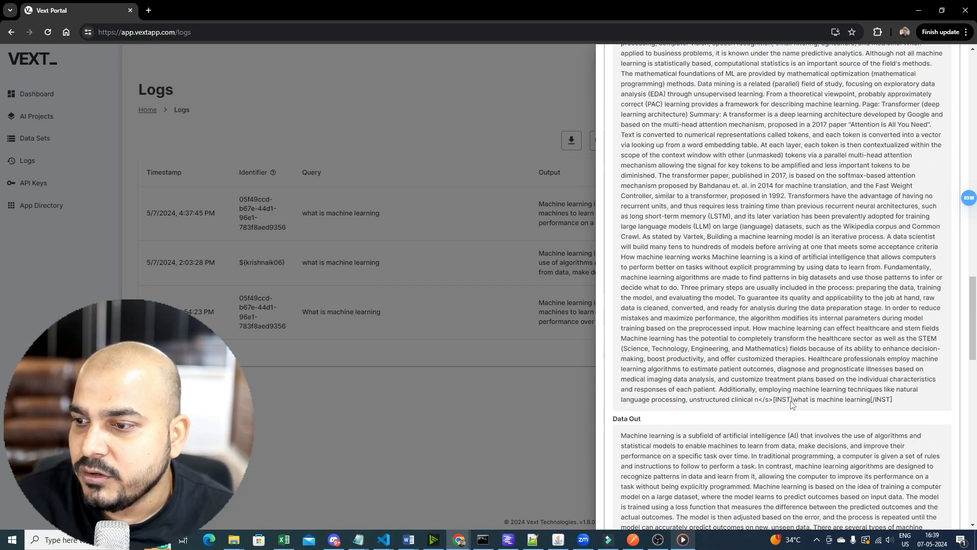
{"action": "scroll", "coordinate": [675, 372], "scroll_direction": "down", "scroll_amount": 3}
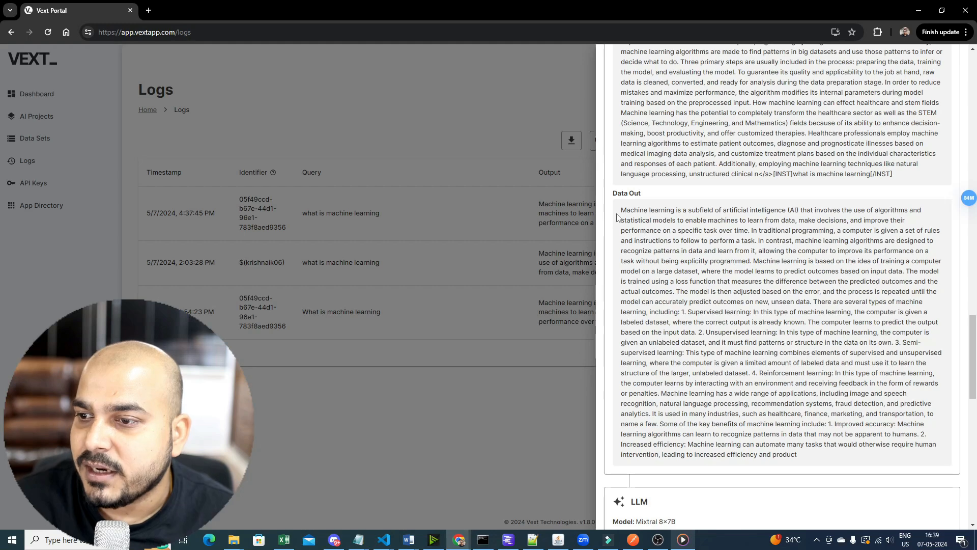
{"action": "scroll", "coordinate": [639, 219], "scroll_direction": "up", "scroll_amount": 3}
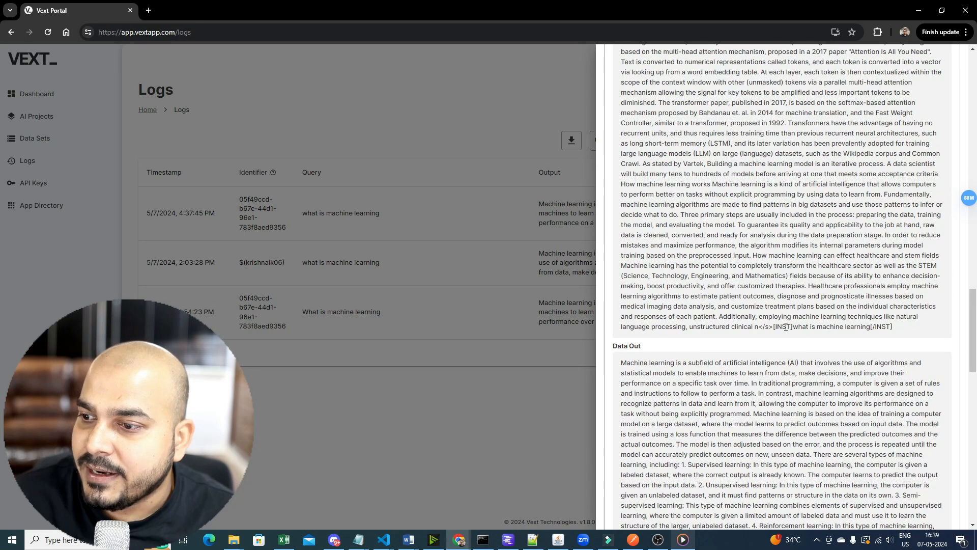
{"action": "left_click_drag", "start_coordinate": [792, 328], "coordinate": [873, 327]}
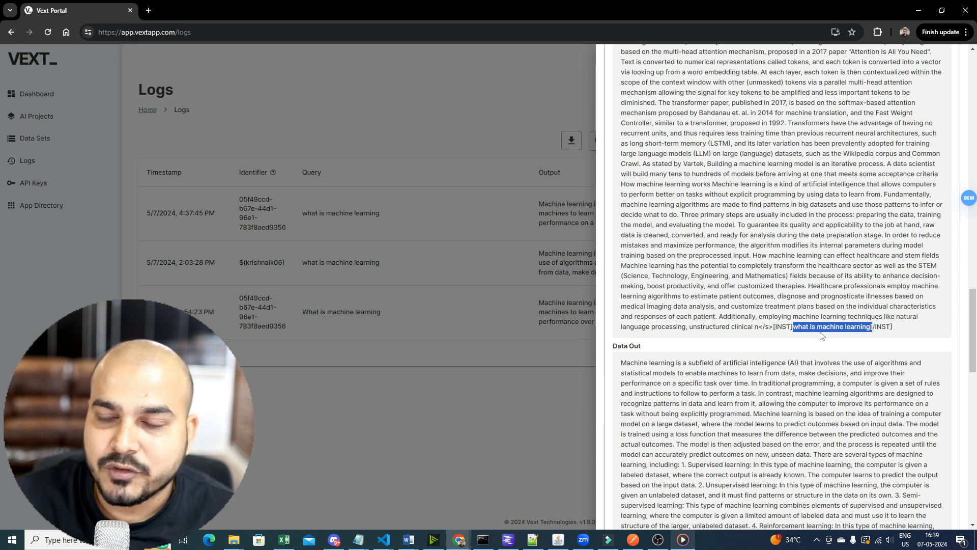
{"action": "scroll", "coordinate": [862, 329], "scroll_direction": "up", "scroll_amount": 9}
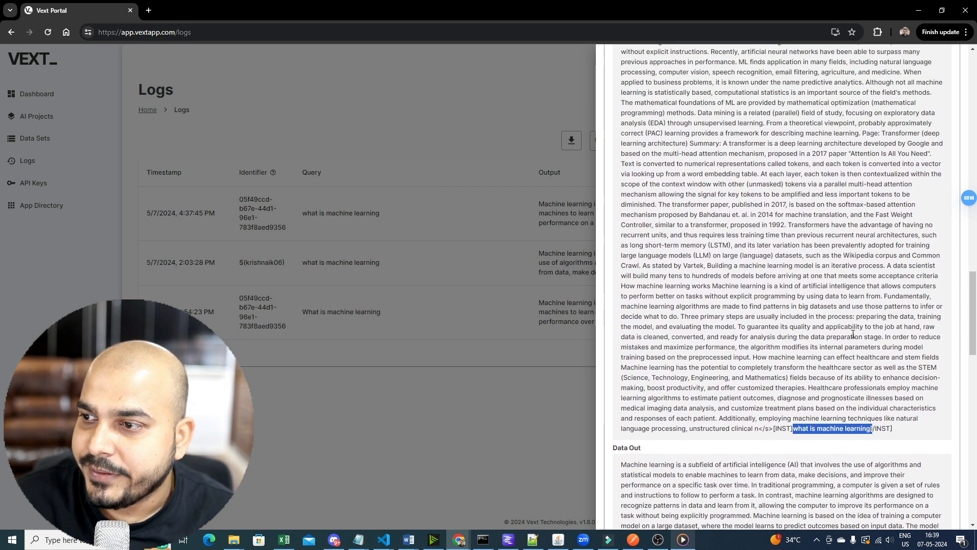
{"action": "scroll", "coordinate": [782, 326], "scroll_direction": "down", "scroll_amount": 1}
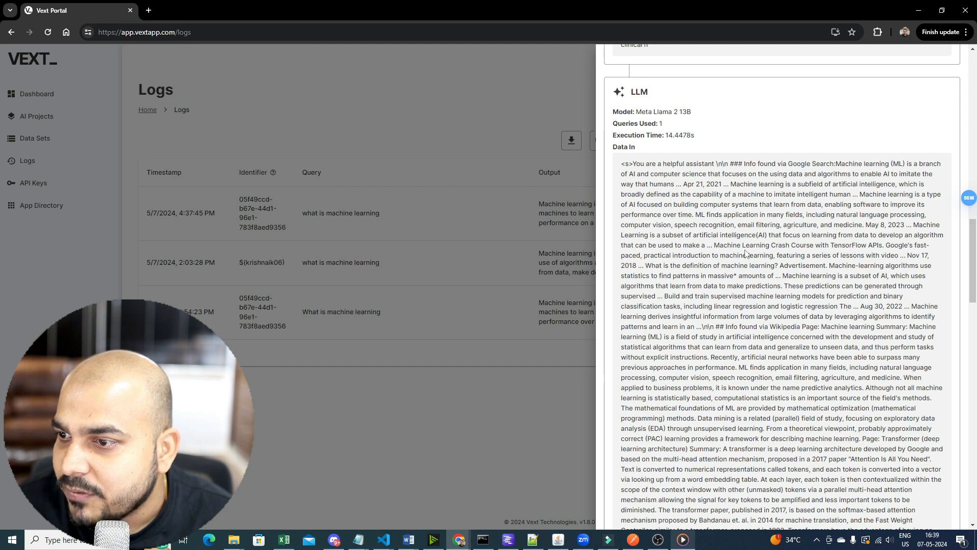
{"action": "scroll", "coordinate": [816, 264], "scroll_direction": "down", "scroll_amount": 1}
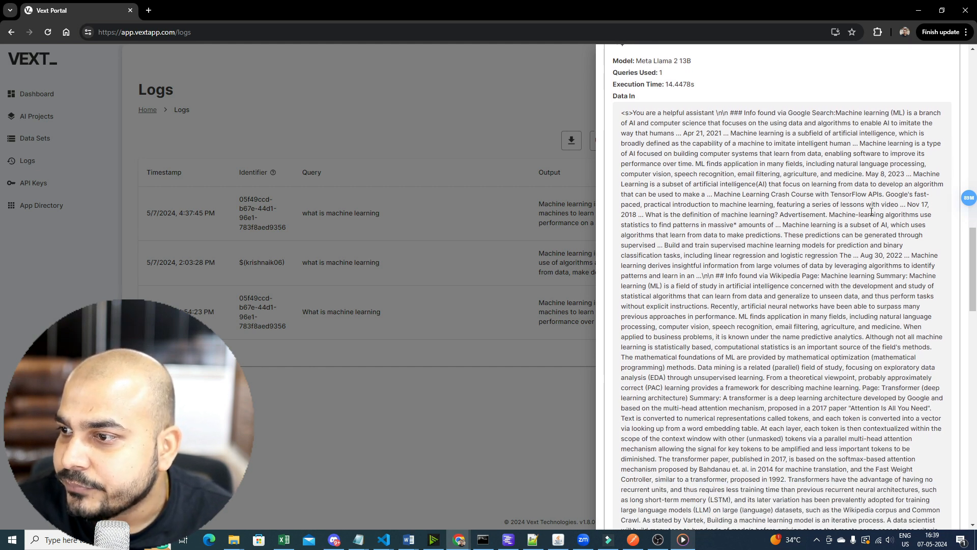
{"action": "scroll", "coordinate": [799, 238], "scroll_direction": "down", "scroll_amount": 2}
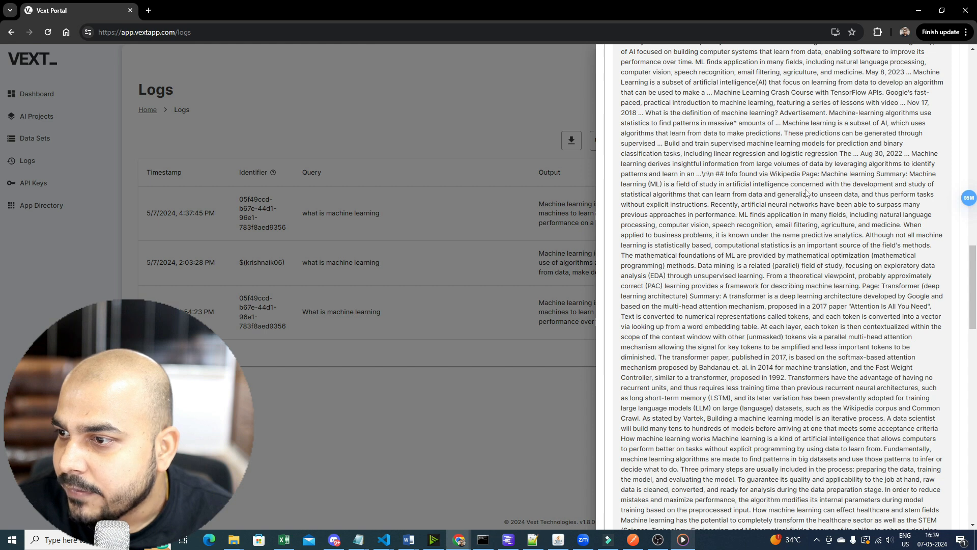
{"action": "scroll", "coordinate": [795, 295], "scroll_direction": "down", "scroll_amount": 2}
{"action": "scroll", "coordinate": [762, 323], "scroll_direction": "up", "scroll_amount": 1}
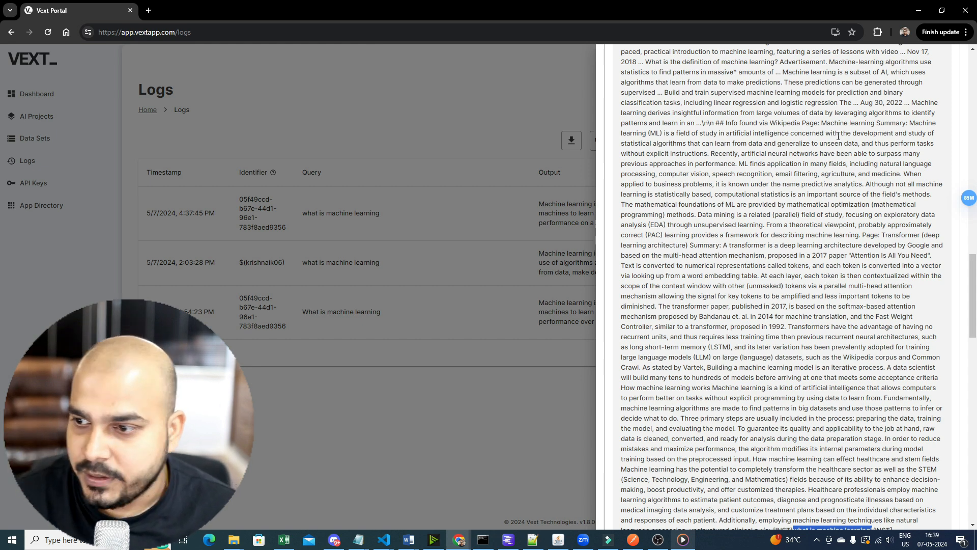
{"action": "scroll", "coordinate": [827, 278], "scroll_direction": "down", "scroll_amount": 5}
{"action": "scroll", "coordinate": [798, 227], "scroll_direction": "down", "scroll_amount": 3}
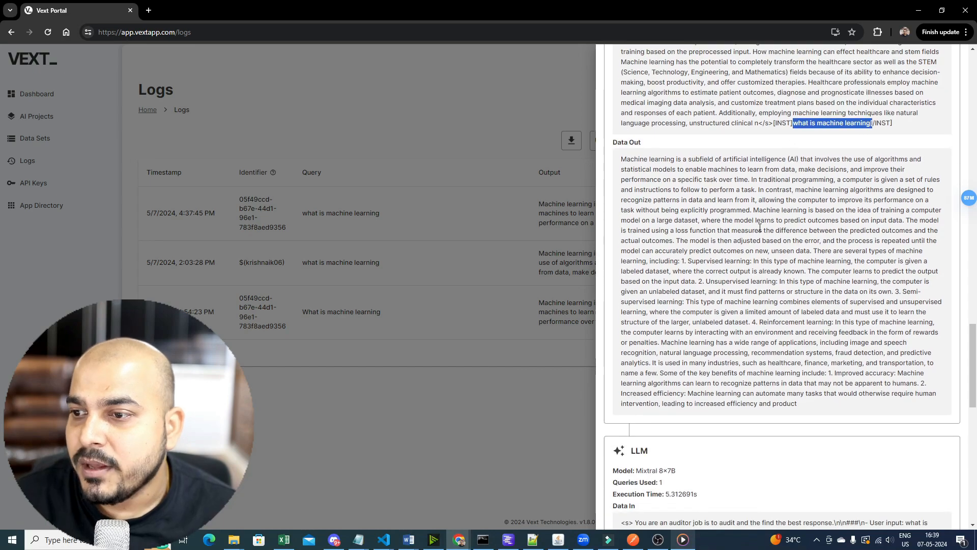
{"action": "left_click_drag", "start_coordinate": [626, 160], "coordinate": [819, 405]}
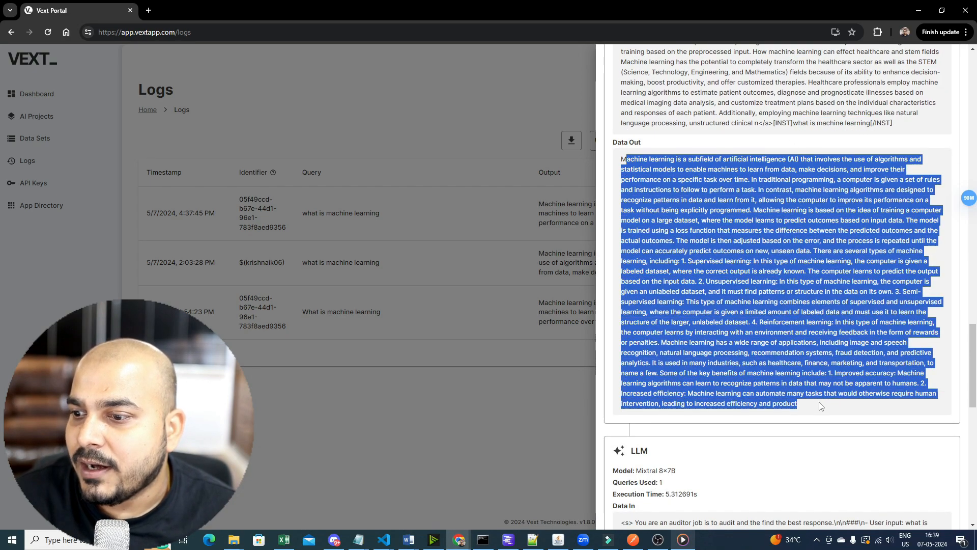
{"action": "scroll", "coordinate": [783, 342], "scroll_direction": "up", "scroll_amount": 10}
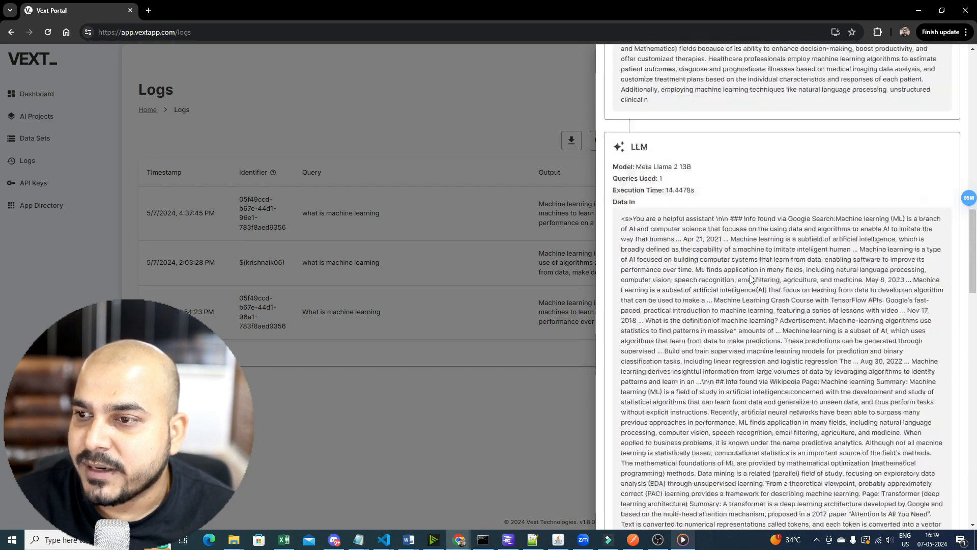
{"action": "scroll", "coordinate": [751, 276], "scroll_direction": "down", "scroll_amount": 10}
{"action": "left_click", "coordinate": [708, 230]}
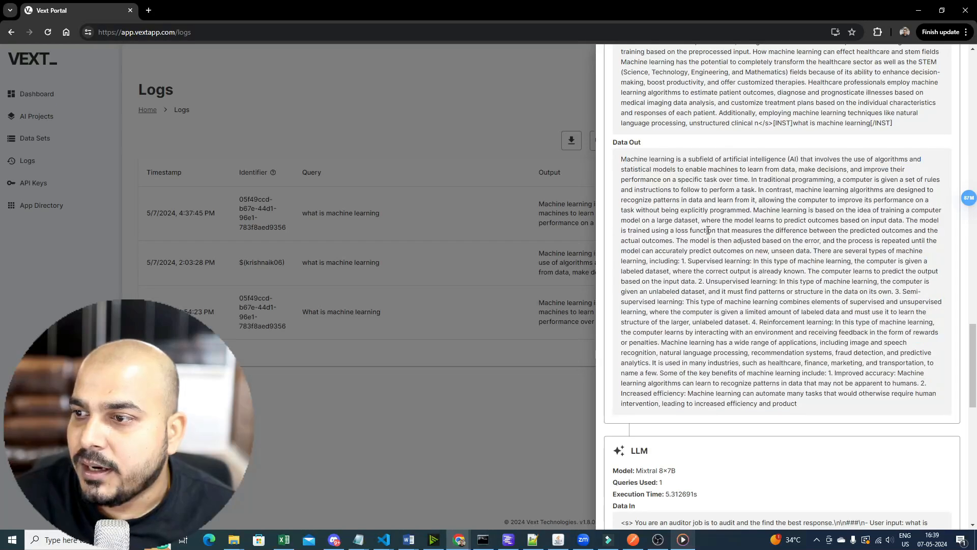
{"action": "left_click_drag", "start_coordinate": [622, 159], "coordinate": [828, 416]}
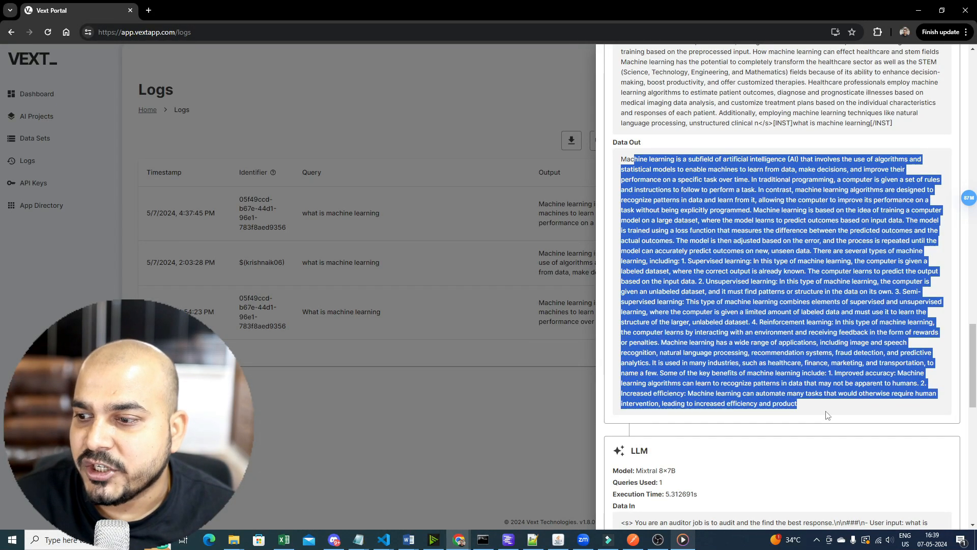
{"action": "scroll", "coordinate": [769, 404], "scroll_direction": "down", "scroll_amount": 2}
{"action": "scroll", "coordinate": [769, 404], "scroll_direction": "down", "scroll_amount": 5}
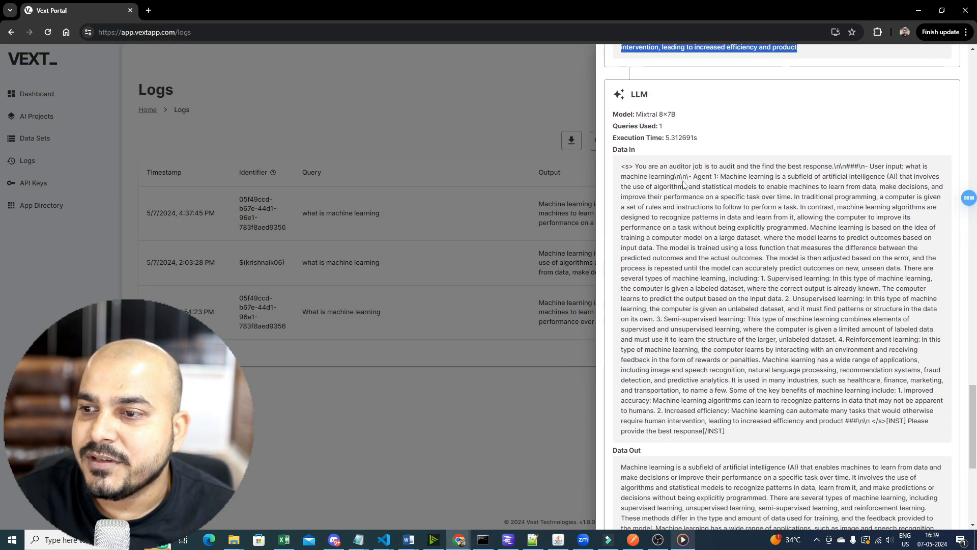
{"action": "left_click_drag", "start_coordinate": [904, 167], "coordinate": [815, 428]}
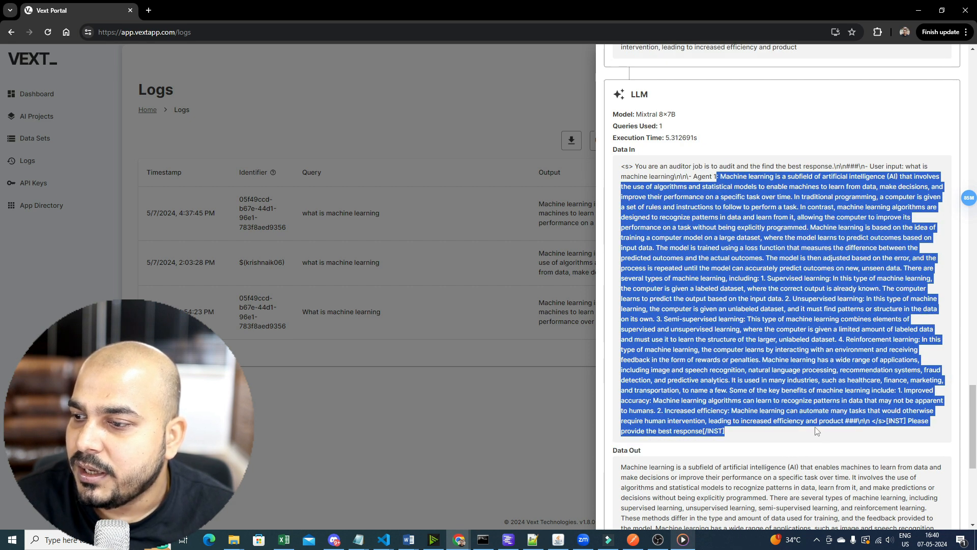
{"action": "scroll", "coordinate": [909, 403], "scroll_direction": "down", "scroll_amount": 2}
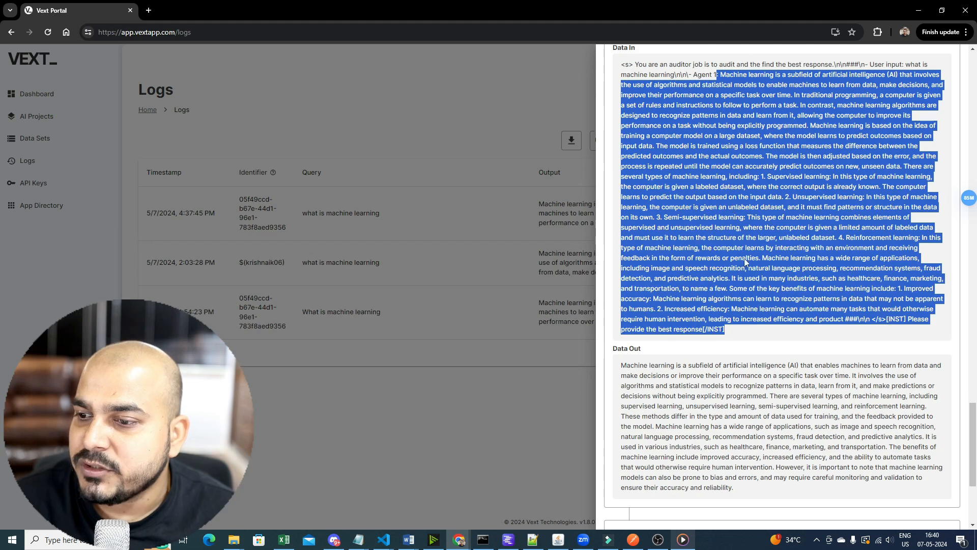
{"action": "scroll", "coordinate": [686, 304], "scroll_direction": "down", "scroll_amount": 2}
{"action": "left_click_drag", "start_coordinate": [751, 345], "coordinate": [761, 389]}
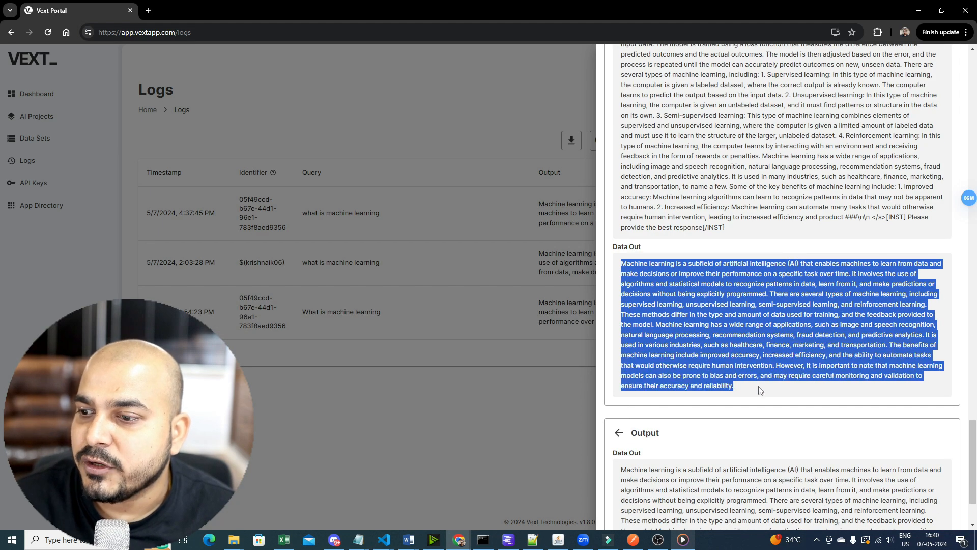
{"action": "scroll", "coordinate": [761, 390], "scroll_direction": "down", "scroll_amount": 2}
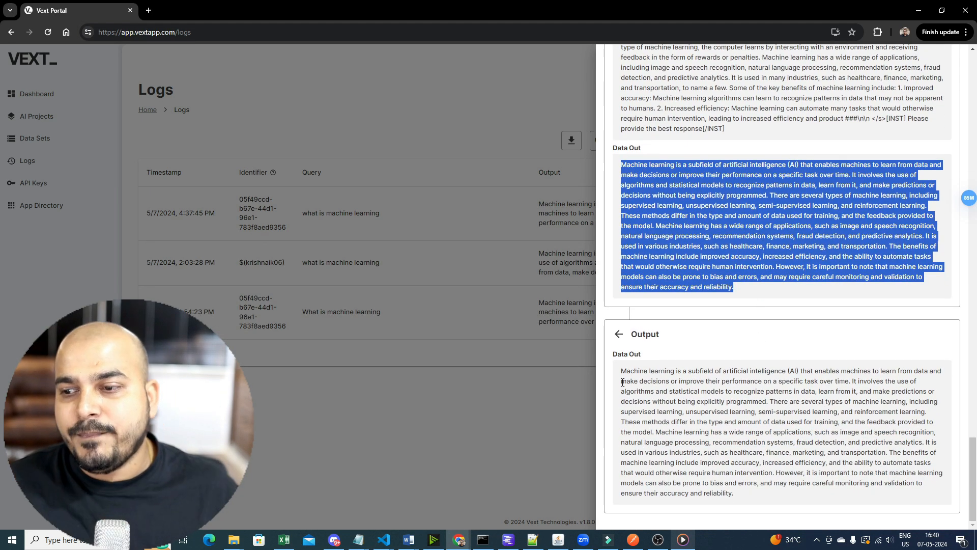
{"action": "mouse_move", "coordinate": [621, 371]}
{"action": "left_mouse_down"}
{"action": "mouse_move", "coordinate": [733, 509]}
{"action": "mouse_move", "coordinate": [746, 500]}
{"action": "mouse_move", "coordinate": [713, 427]}
{"action": "mouse_move", "coordinate": [618, 370]}
{"action": "left_mouse_up"}
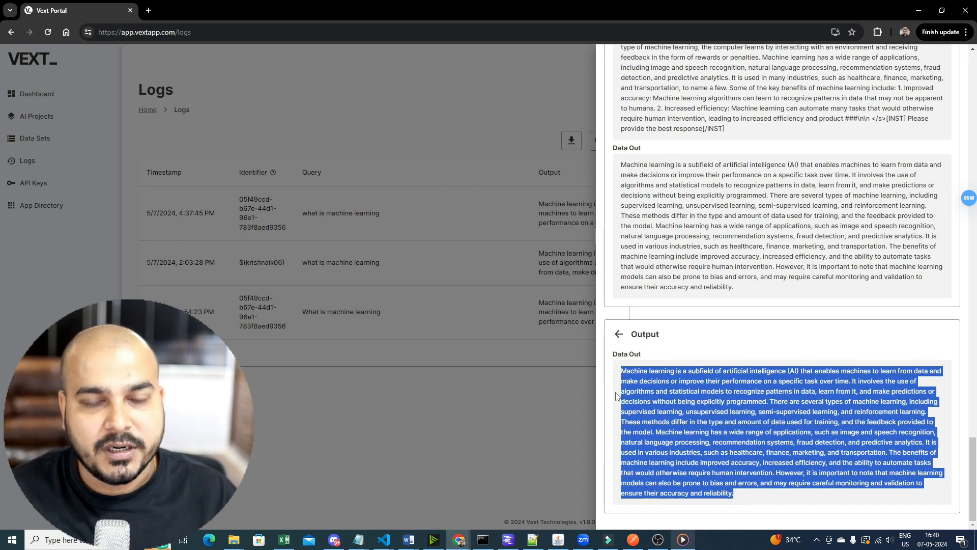
{"action": "scroll", "coordinate": [846, 162], "scroll_direction": "up", "scroll_amount": 15}
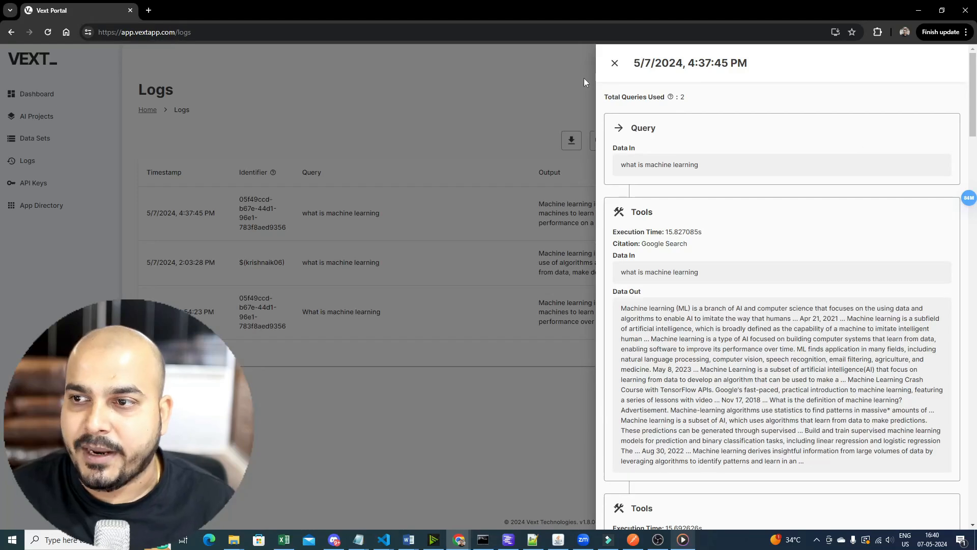
Close the log panel, open the Untitled project from AI Projects, and zoom the flow canvas
{"action": "left_click", "coordinate": [615, 63]}
{"action": "left_click", "coordinate": [41, 118]}
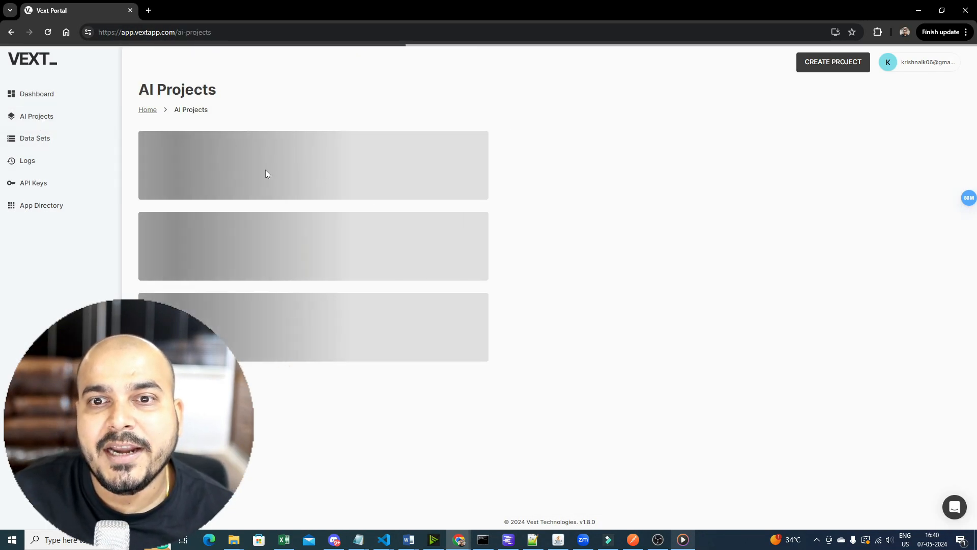
{"action": "left_click", "coordinate": [267, 175]}
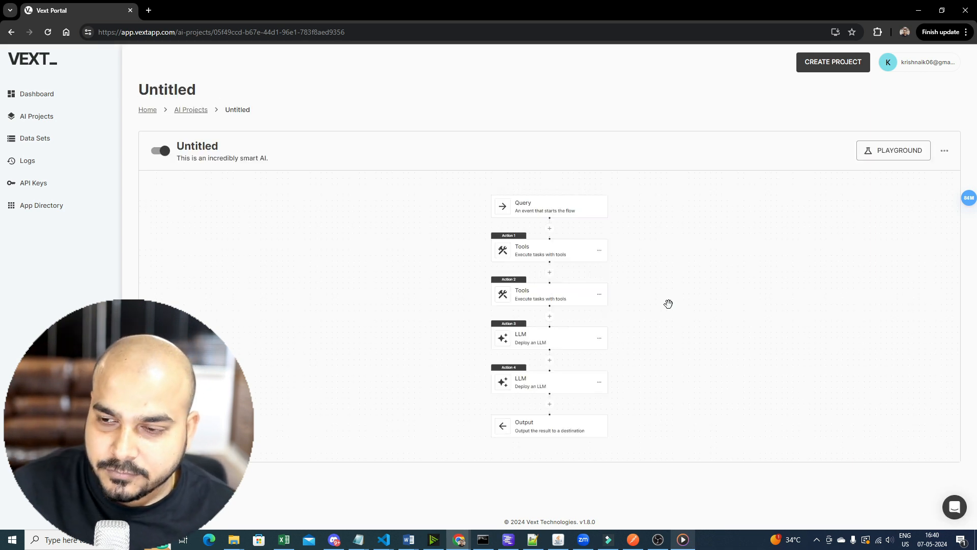
{"action": "scroll", "coordinate": [628, 334], "scroll_direction": "up", "scroll_amount": 5}
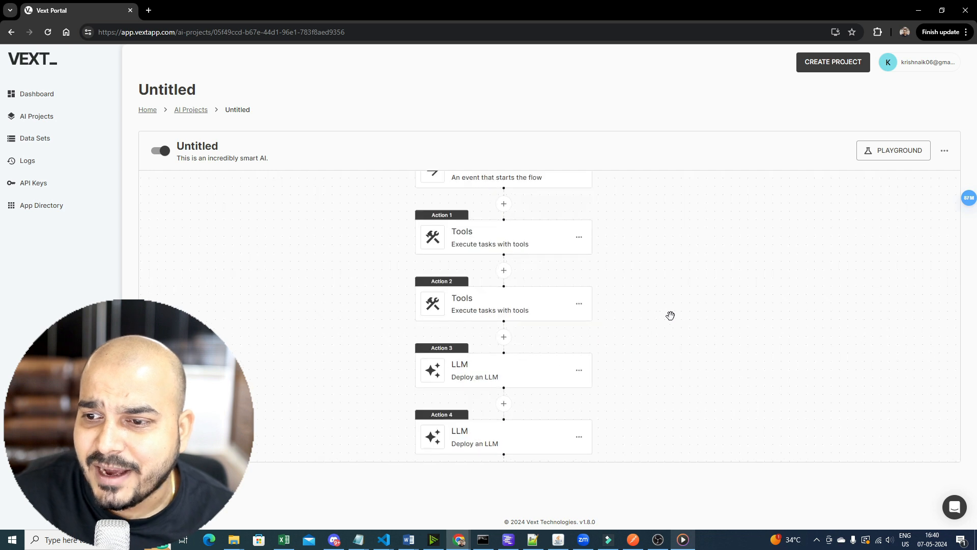
{"action": "scroll", "coordinate": [793, 324], "scroll_direction": "up", "scroll_amount": 2}
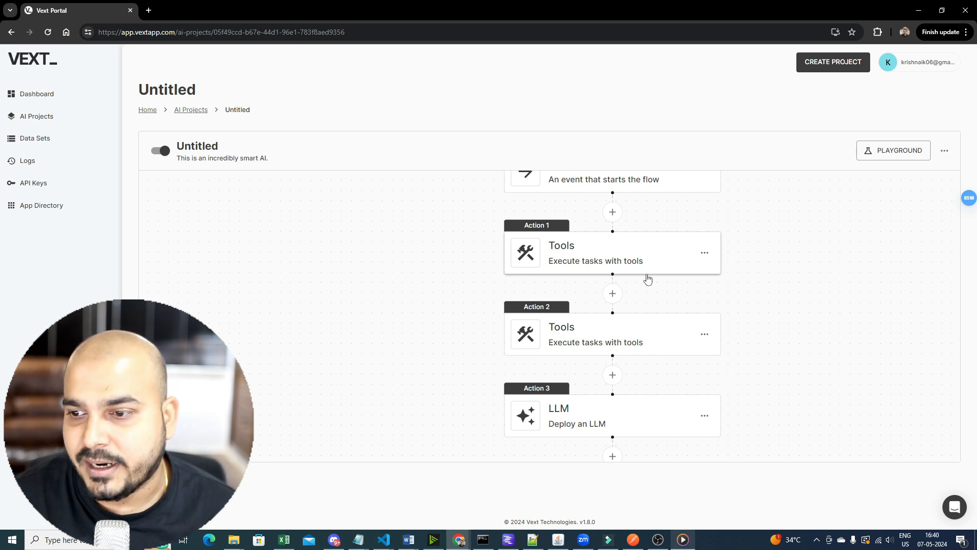
{"action": "scroll", "coordinate": [750, 316], "scroll_direction": "down", "scroll_amount": 3}
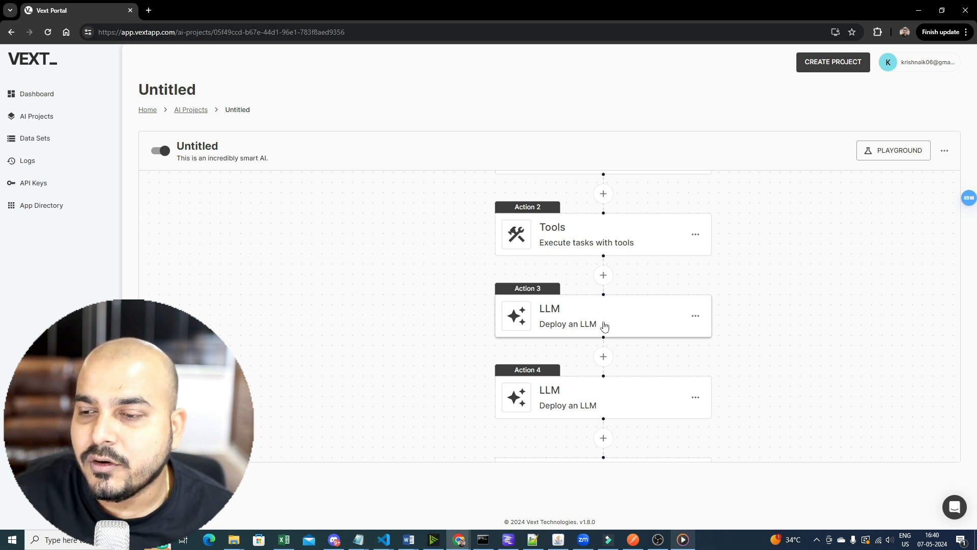
Review Action 3's prompt variables action_1_output, action_2_output and payload, then close its settings
{"action": "left_click", "coordinate": [581, 316]}
{"action": "left_click_drag", "start_coordinate": [734, 283], "coordinate": [648, 263]}
{"action": "double_click", "coordinate": [702, 277]}
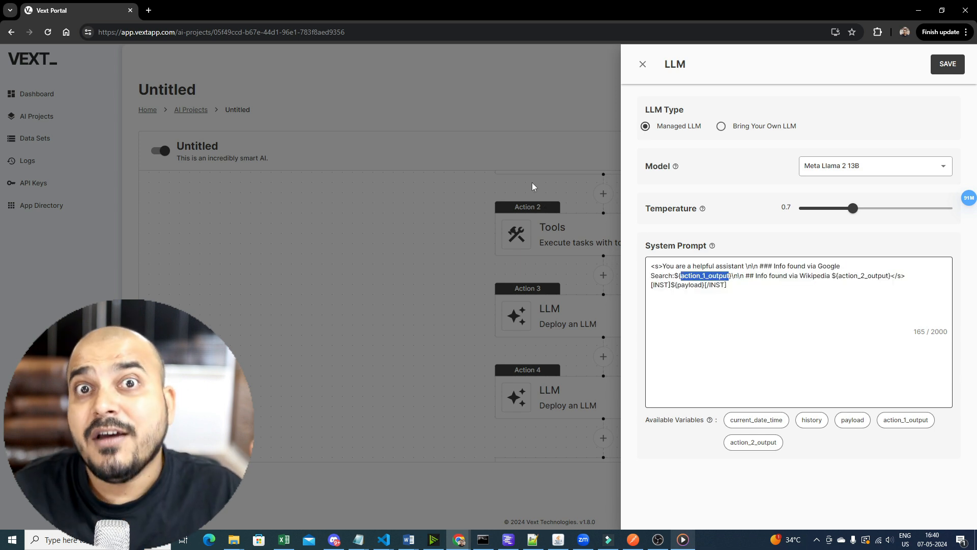
{"action": "left_click", "coordinate": [862, 279]}
{"action": "double_click", "coordinate": [862, 277]}
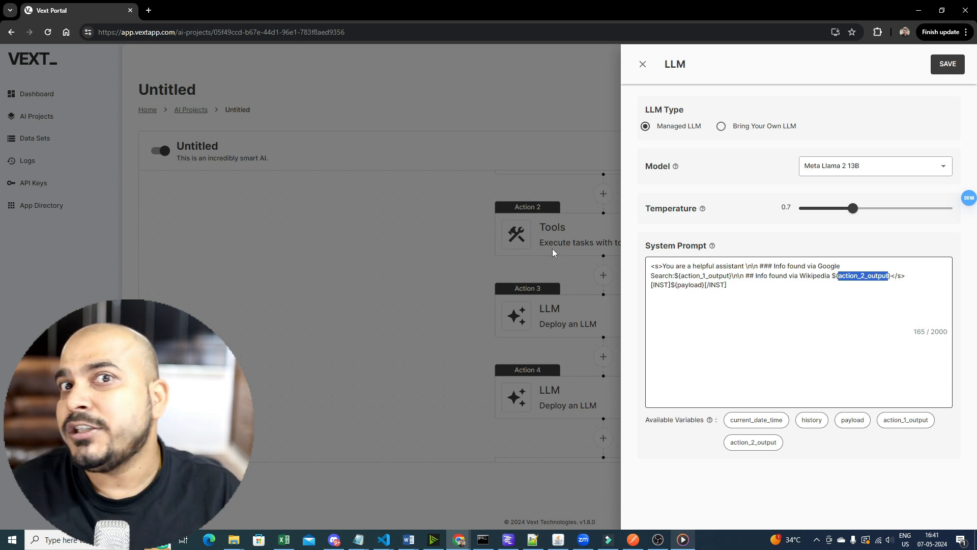
{"action": "double_click", "coordinate": [688, 285]}
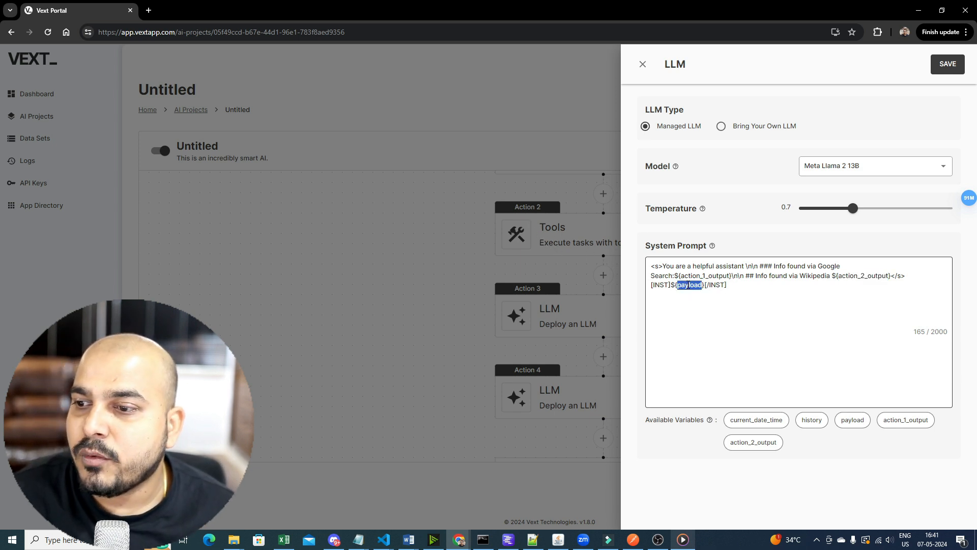
{"action": "left_click", "coordinate": [643, 66]}
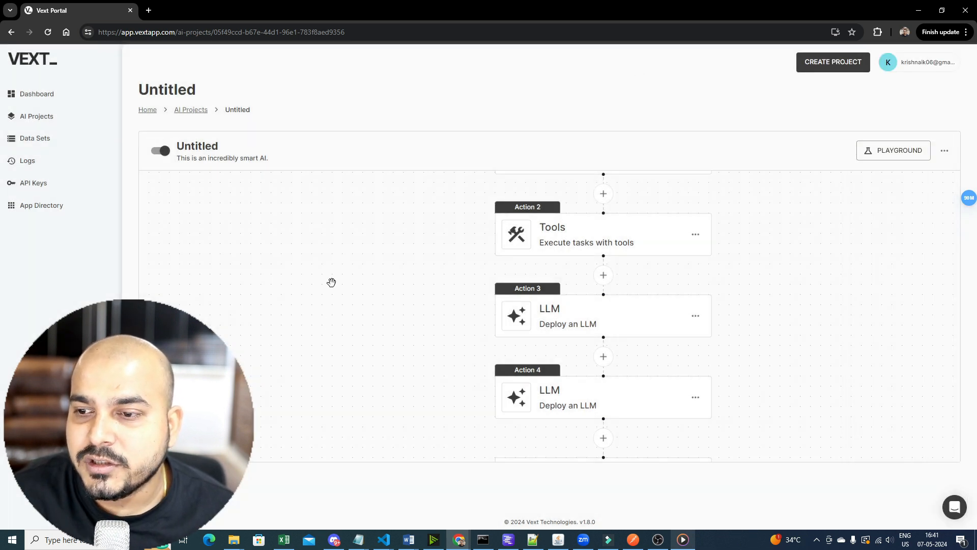
{"action": "scroll", "coordinate": [332, 280], "scroll_direction": "up", "scroll_amount": 3}
{"action": "left_click_drag", "start_coordinate": [314, 381], "coordinate": [329, 228]}
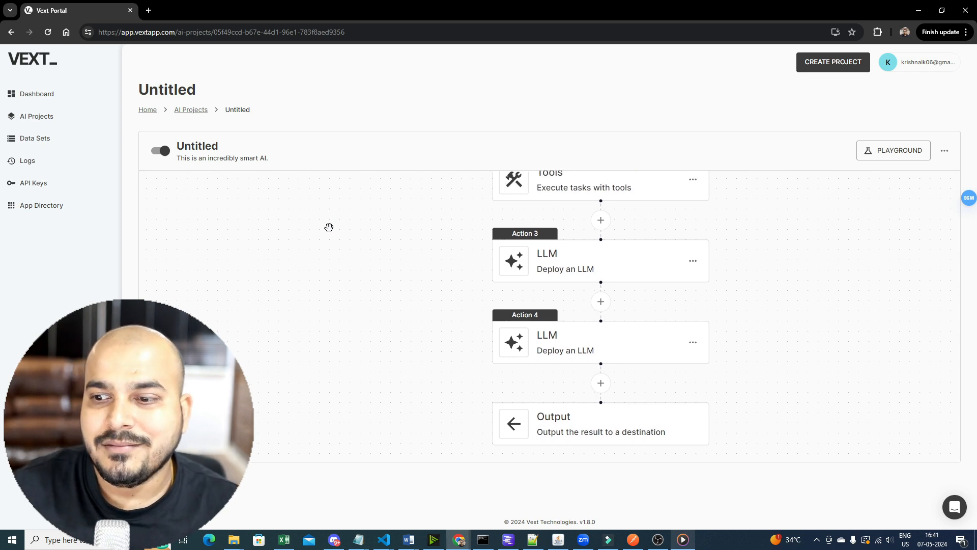
{"action": "left_click", "coordinate": [591, 442]}
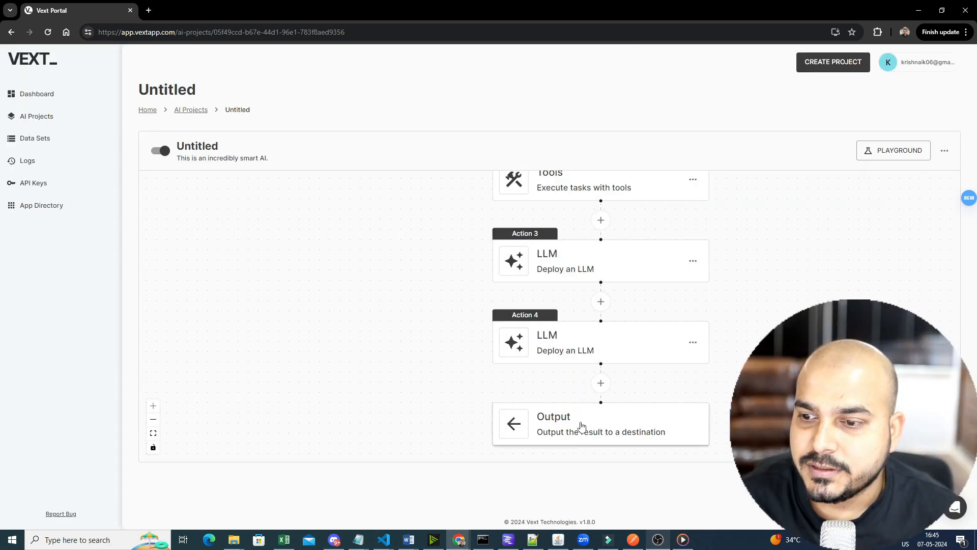
{"action": "left_click", "coordinate": [581, 423]}
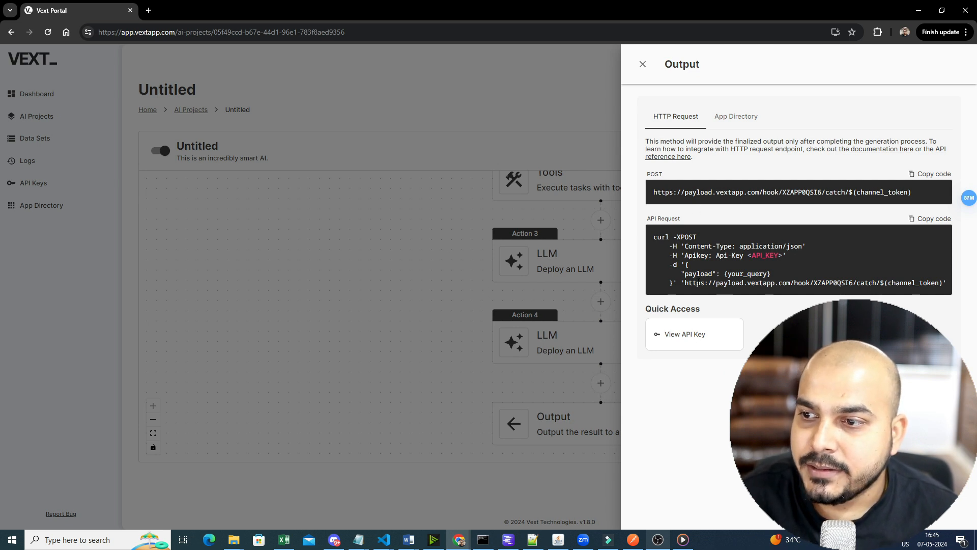
{"action": "left_click_drag", "start_coordinate": [717, 257], "coordinate": [775, 256]}
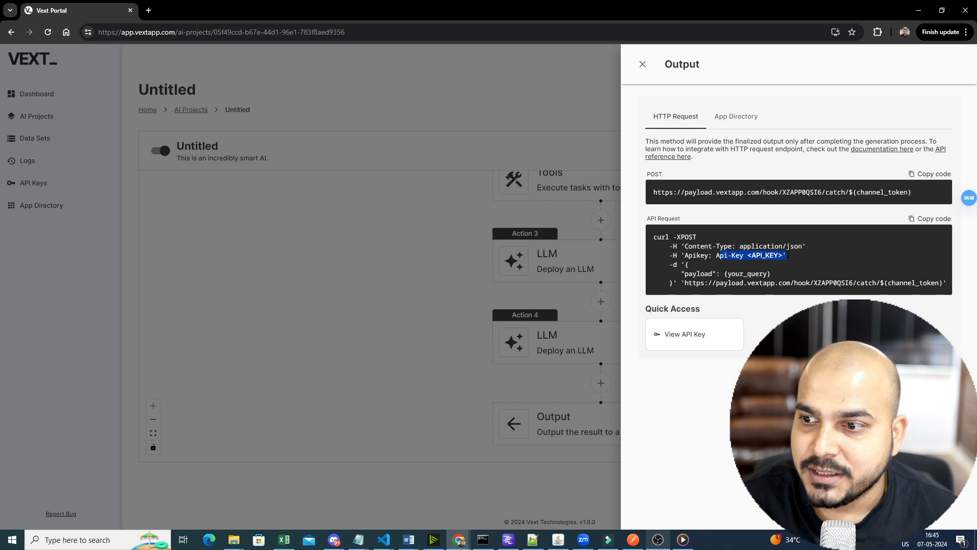
{"action": "left_click_drag", "start_coordinate": [670, 246], "coordinate": [795, 251]}
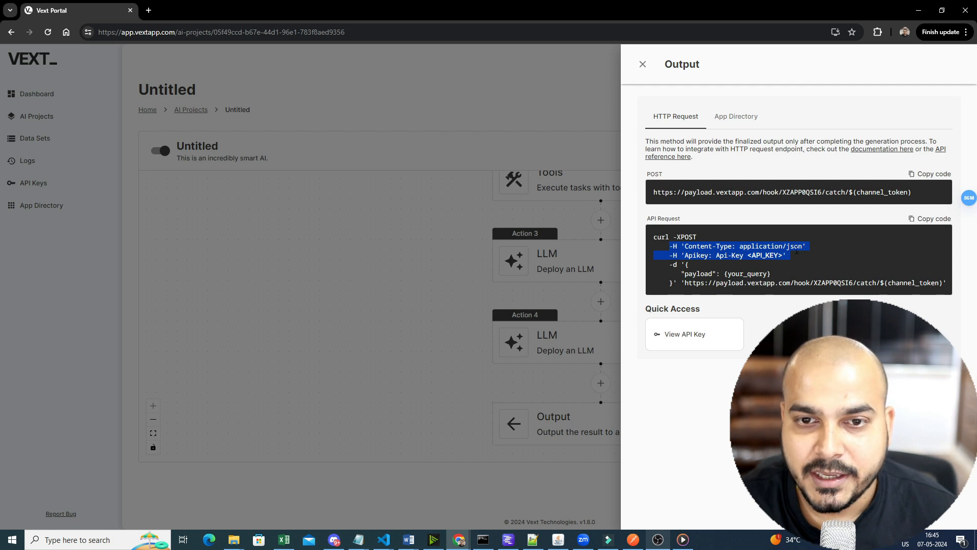
{"action": "left_click", "coordinate": [643, 65]}
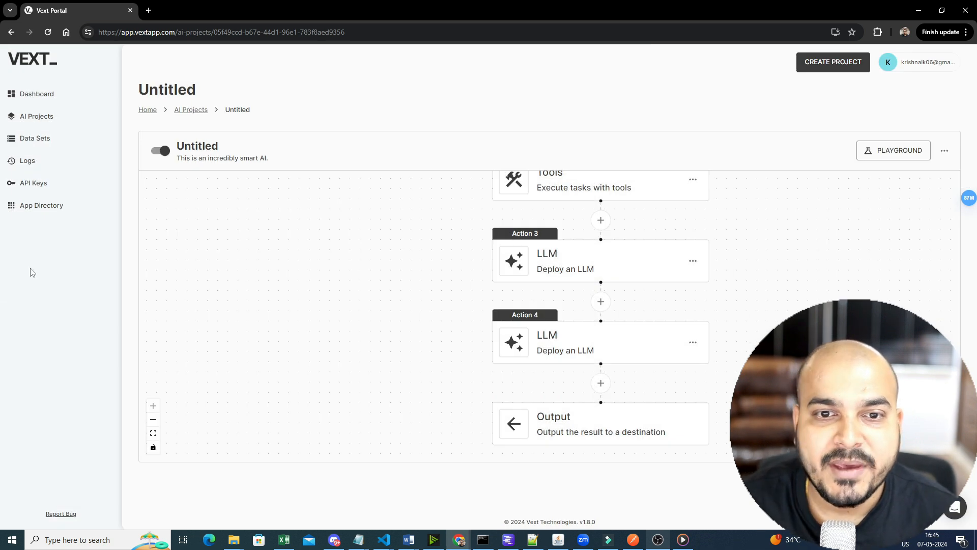
Generate an API key named 'test' for the Untitled project and select the new key
{"action": "left_click", "coordinate": [33, 183]}
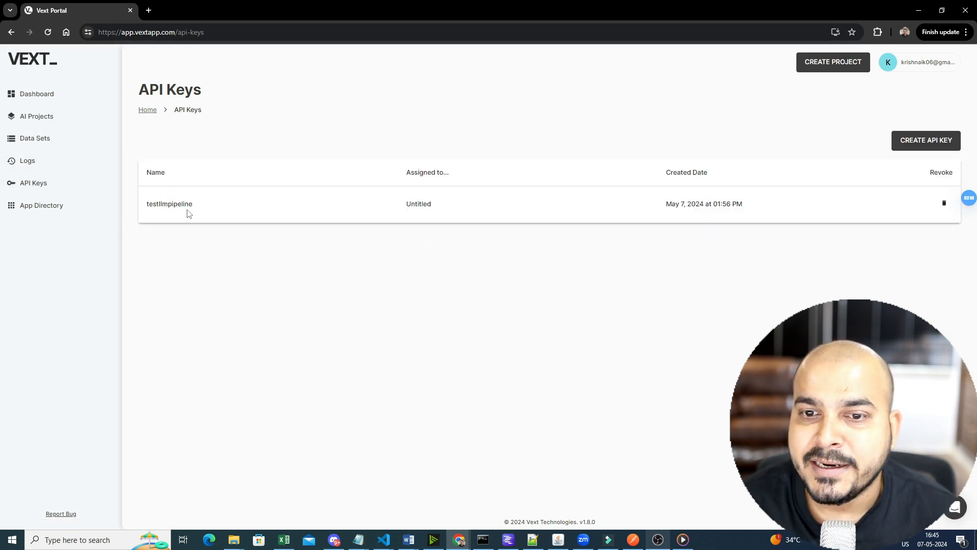
{"action": "left_click", "coordinate": [934, 143]}
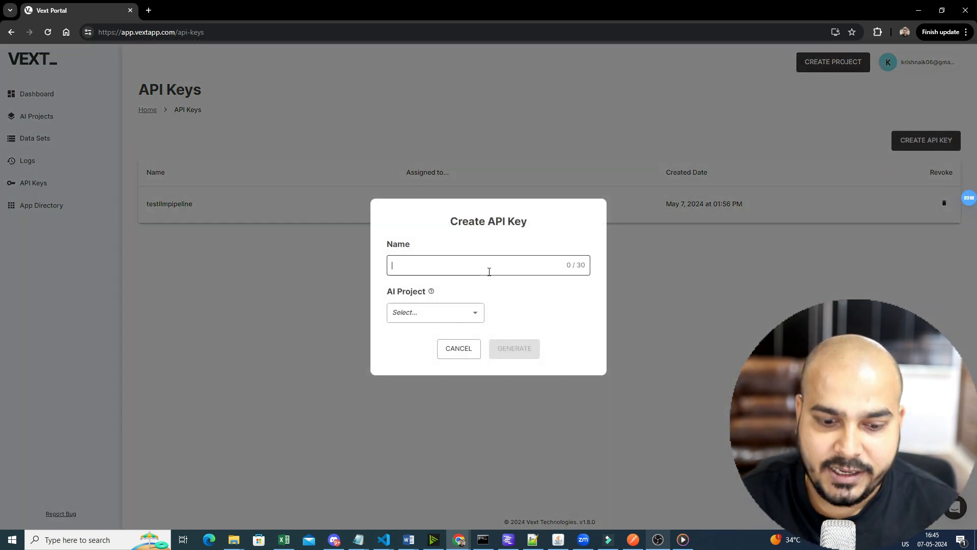
{"action": "type", "text": "test"}
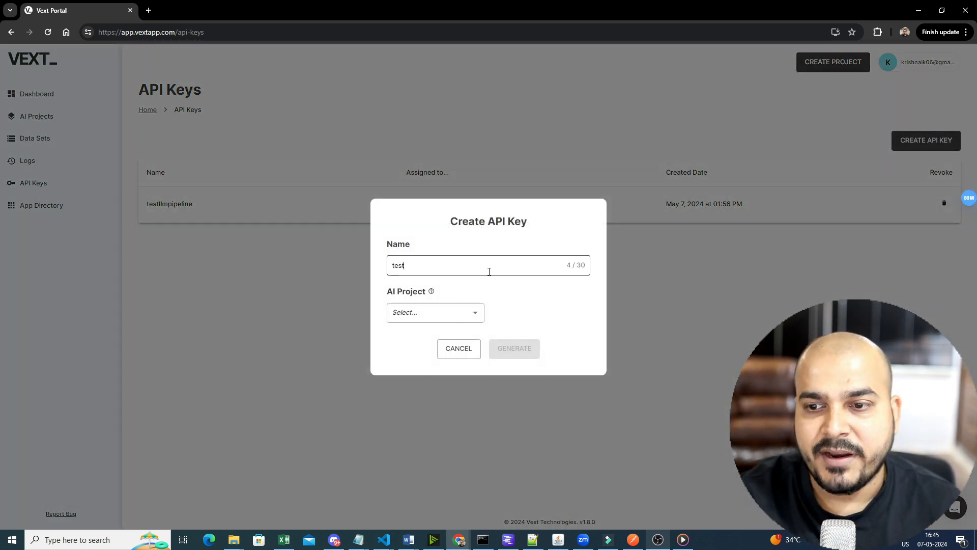
{"action": "left_click", "coordinate": [470, 311]}
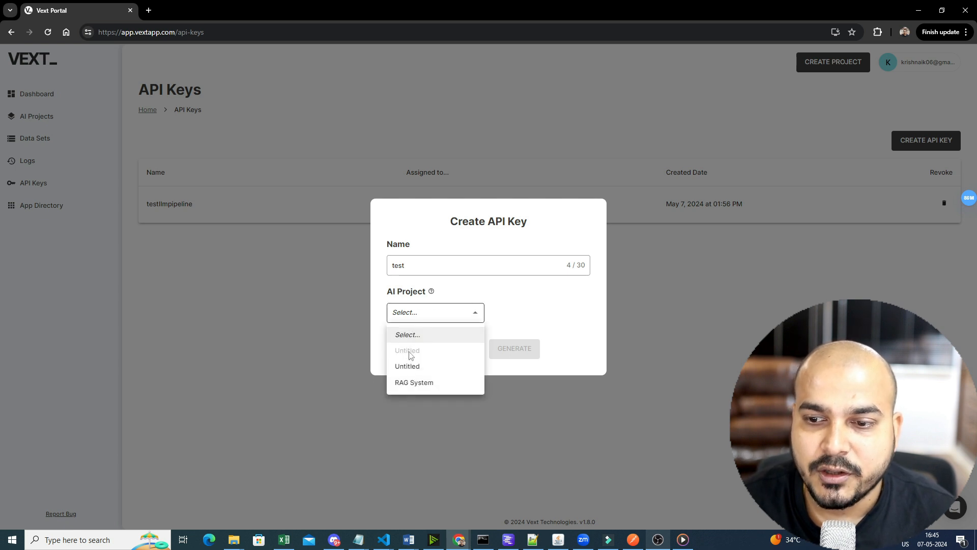
{"action": "left_click", "coordinate": [415, 368]}
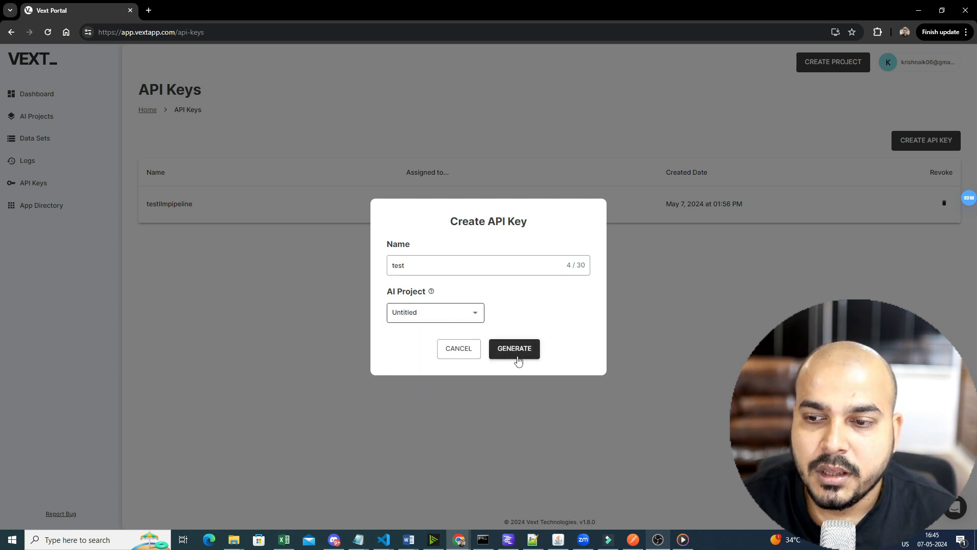
{"action": "left_click", "coordinate": [515, 360]}
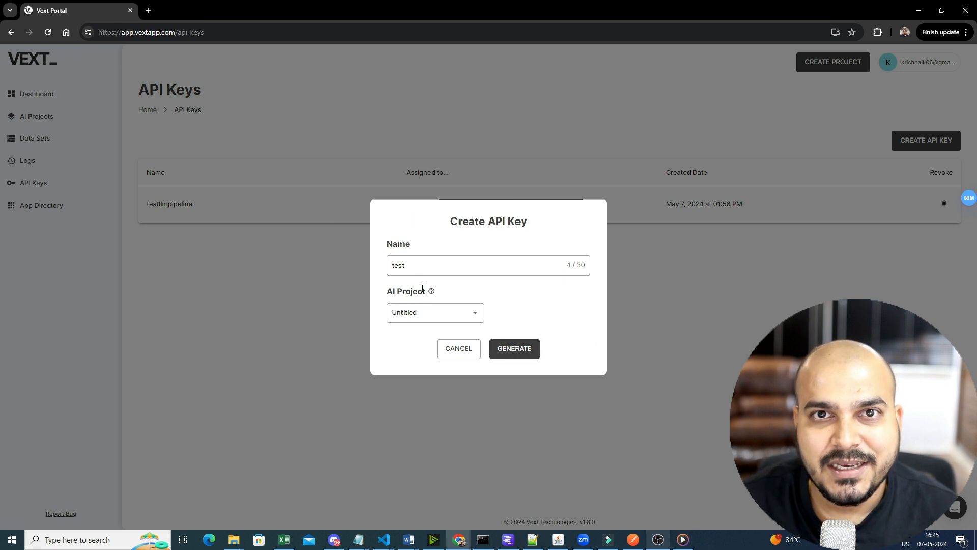
{"action": "left_click_drag", "start_coordinate": [578, 283], "coordinate": [390, 283]}
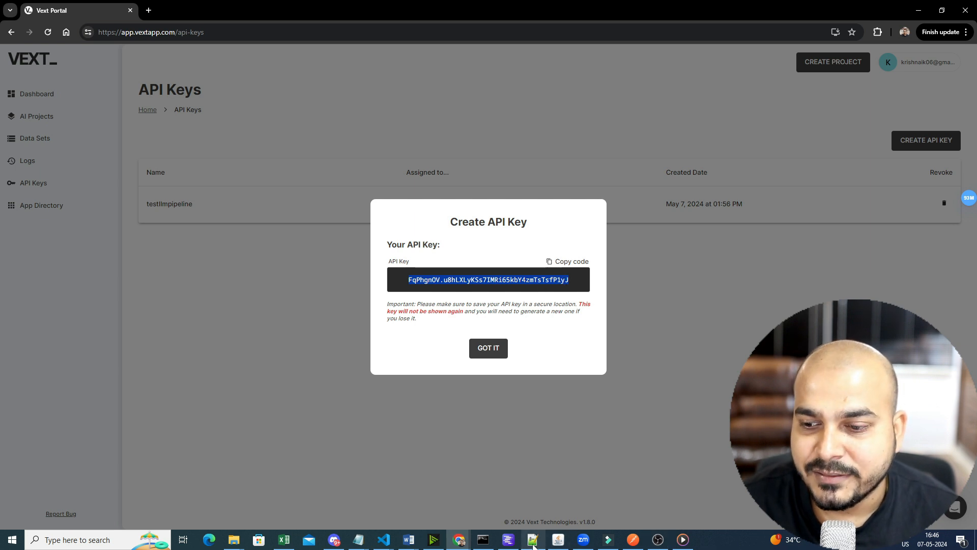
Copy the new key and paste it over line 1 of Notepad++'s new 284 tab, undoing a wrong paste
{"action": "key", "text": "alt+Tab"}
{"action": "left_click", "coordinate": [553, 45]}
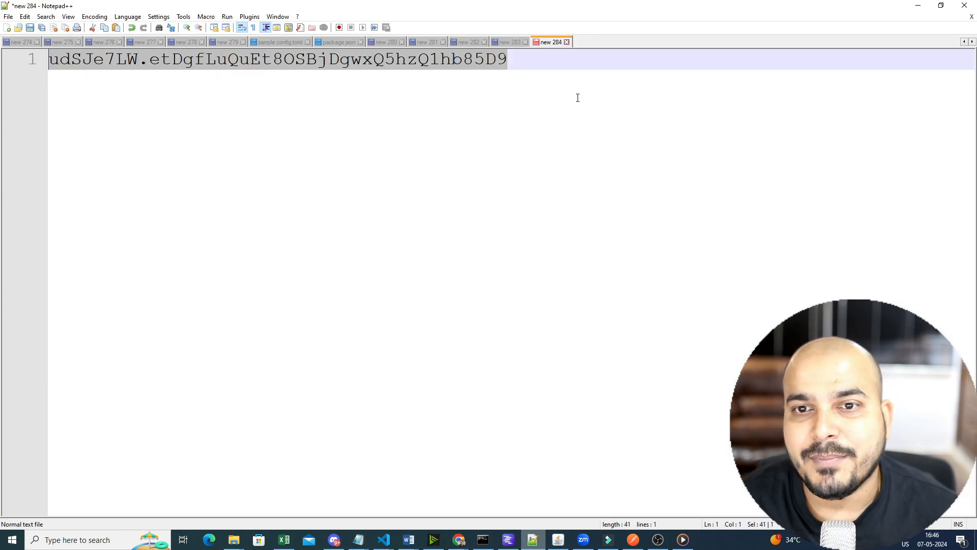
{"action": "left_click_drag", "start_coordinate": [526, 63], "coordinate": [3, 42]}
{"action": "key", "text": "ctrl+v"}
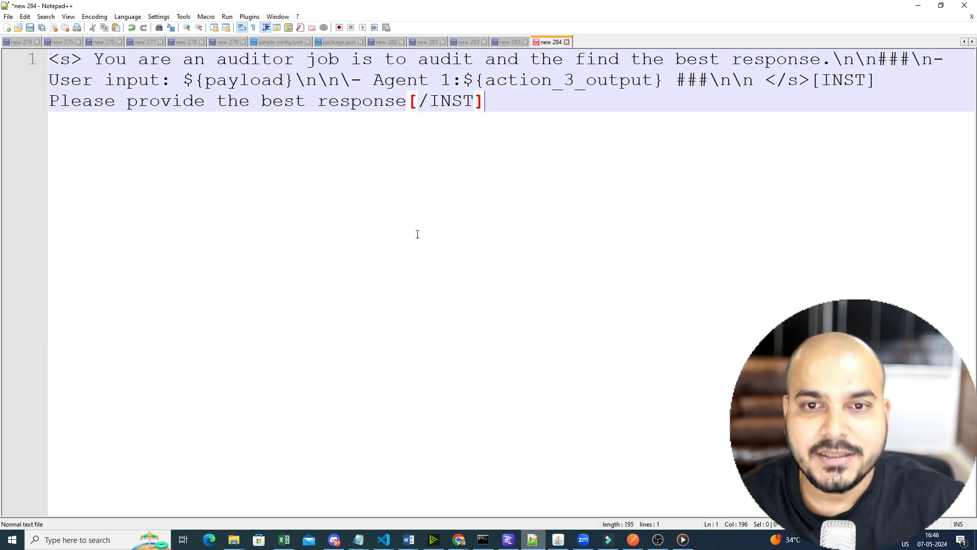
{"action": "key", "text": "ctrl+z"}
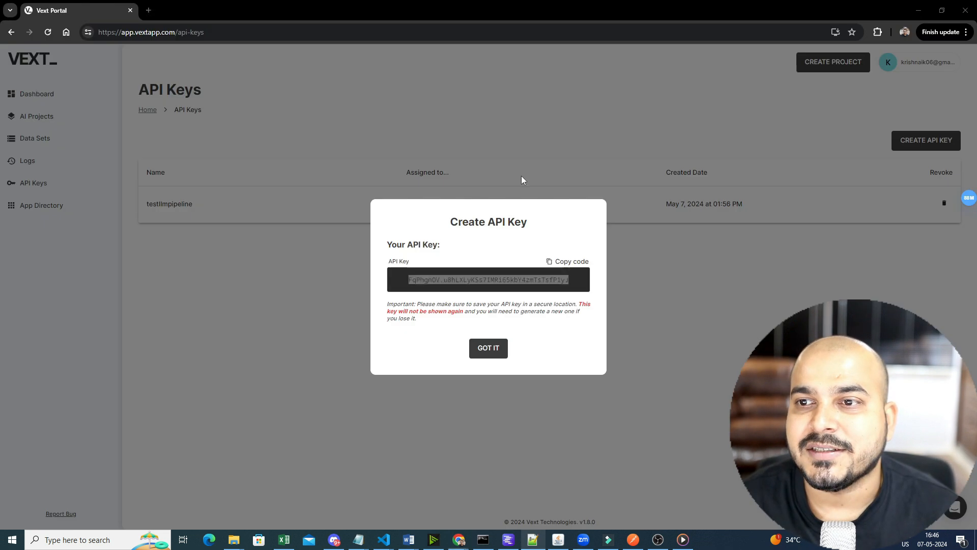
{"action": "left_click", "coordinate": [568, 262]}
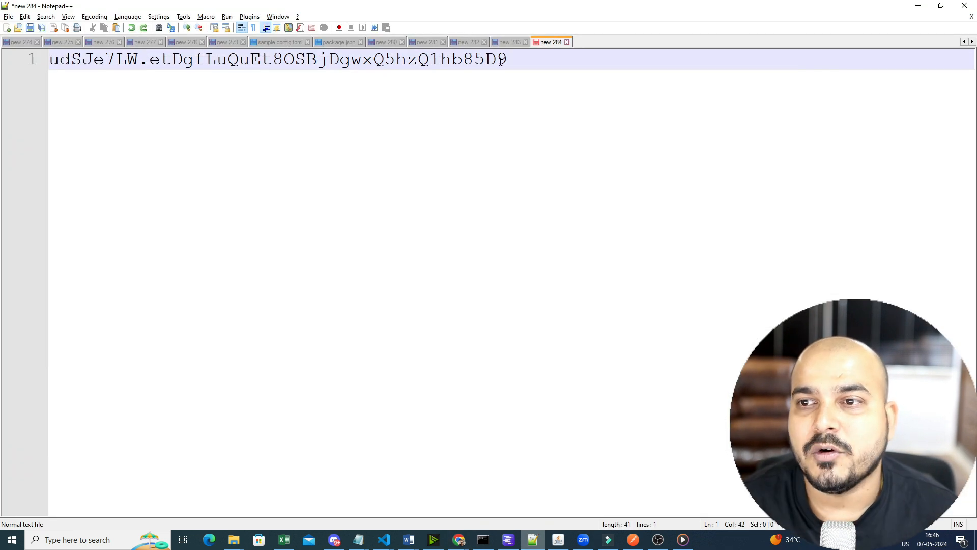
{"action": "left_click_drag", "start_coordinate": [501, 60], "coordinate": [2, 57]}
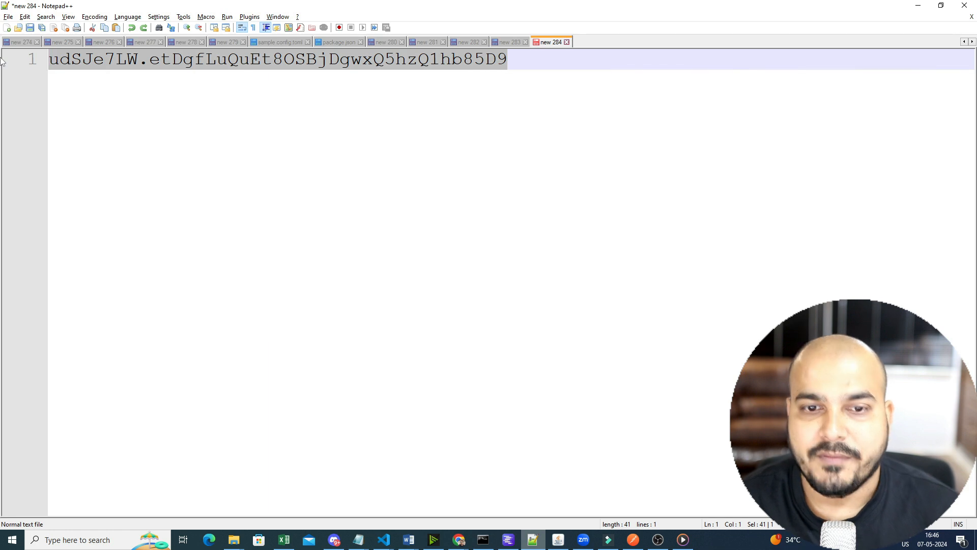
{"action": "key", "text": "ctrl+v"}
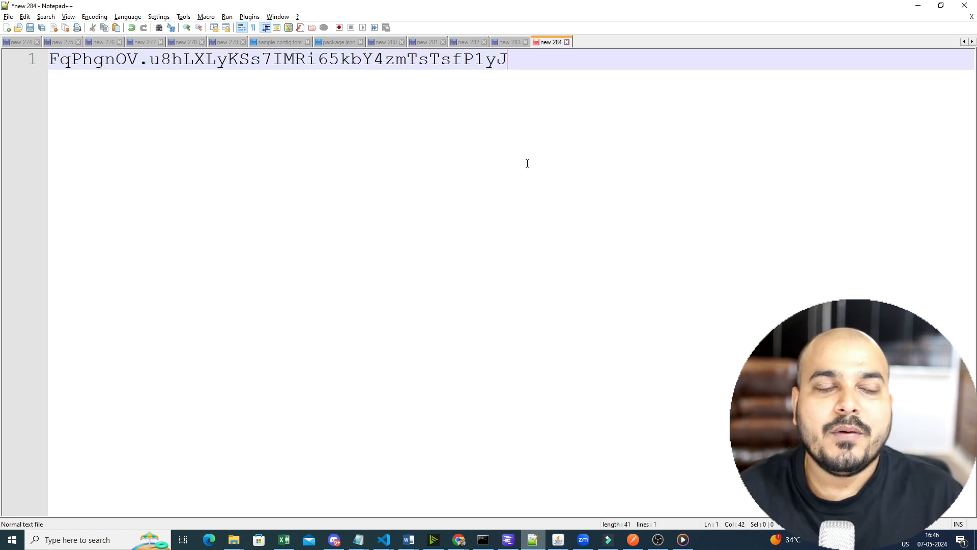
{"action": "key", "text": "alt+Tab"}
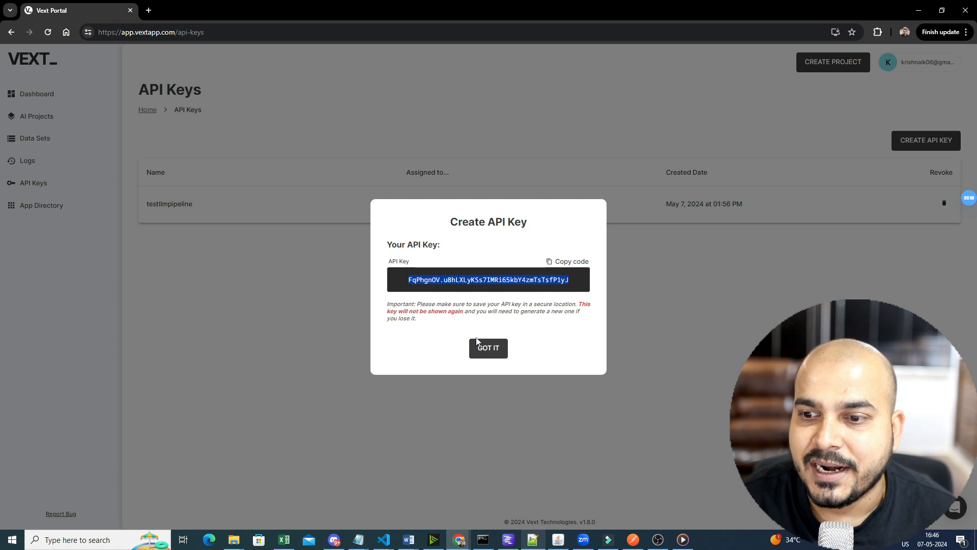
Dismiss the key dialog, open the Untitled project's Output node, and select its curl request example
{"action": "left_click", "coordinate": [487, 349]}
{"action": "left_click", "coordinate": [36, 116]}
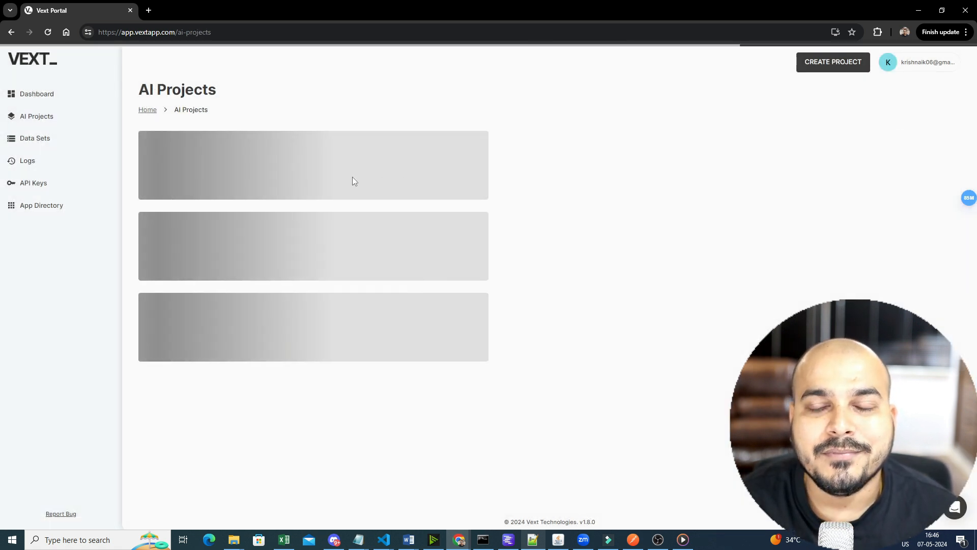
{"action": "left_click", "coordinate": [326, 172]}
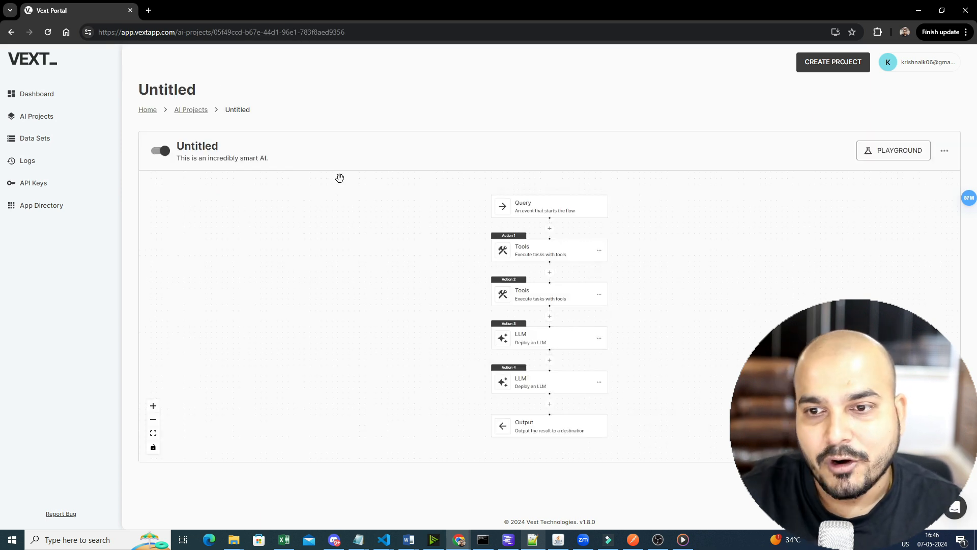
{"action": "left_click", "coordinate": [526, 425]}
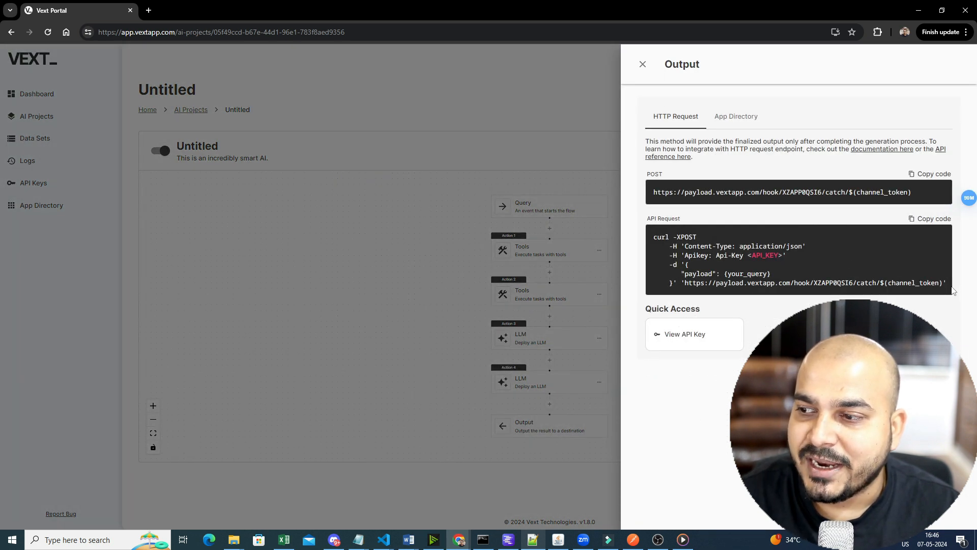
{"action": "left_click_drag", "start_coordinate": [945, 282], "coordinate": [654, 237]}
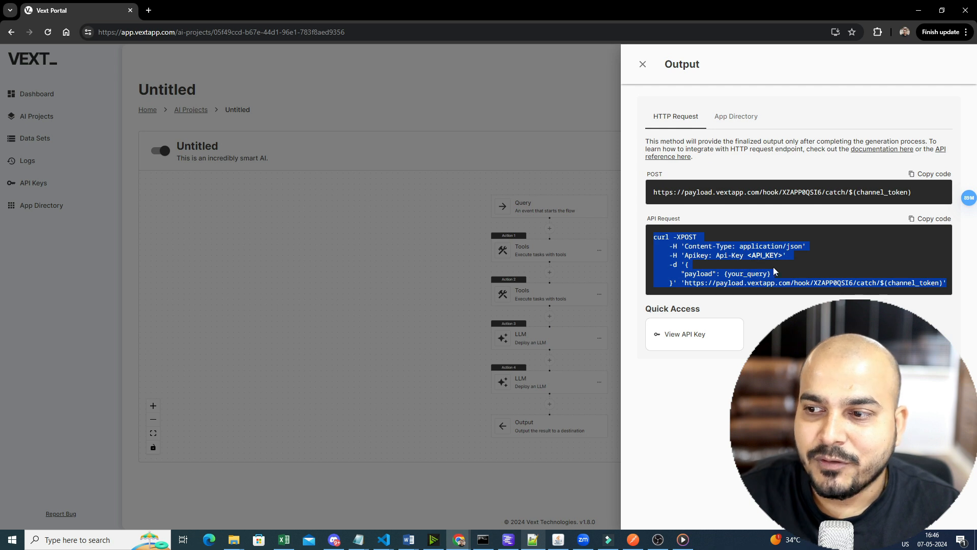
{"action": "left_click_drag", "start_coordinate": [907, 284], "coordinate": [909, 283]}
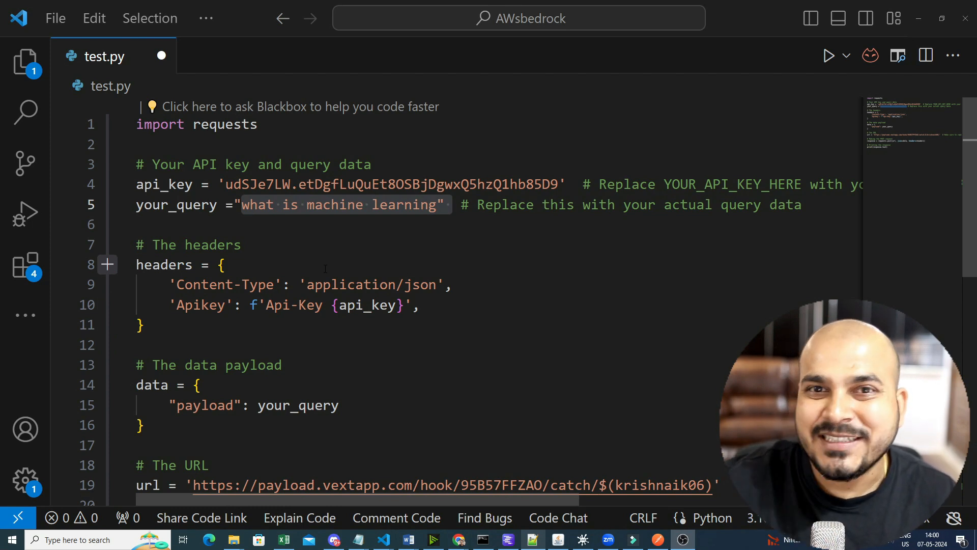
{"action": "key", "text": "alt+Tab"}
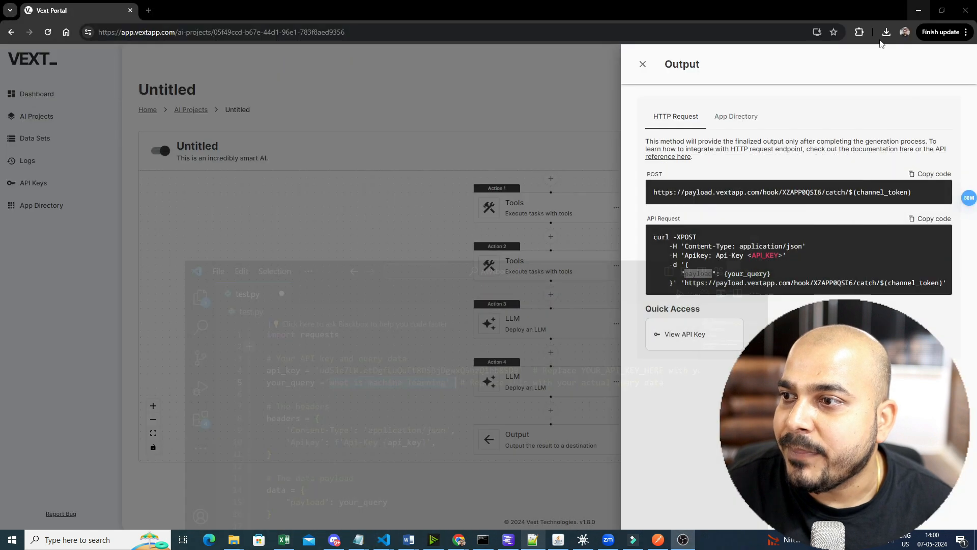
{"action": "left_click_drag", "start_coordinate": [678, 247], "coordinate": [800, 249]}
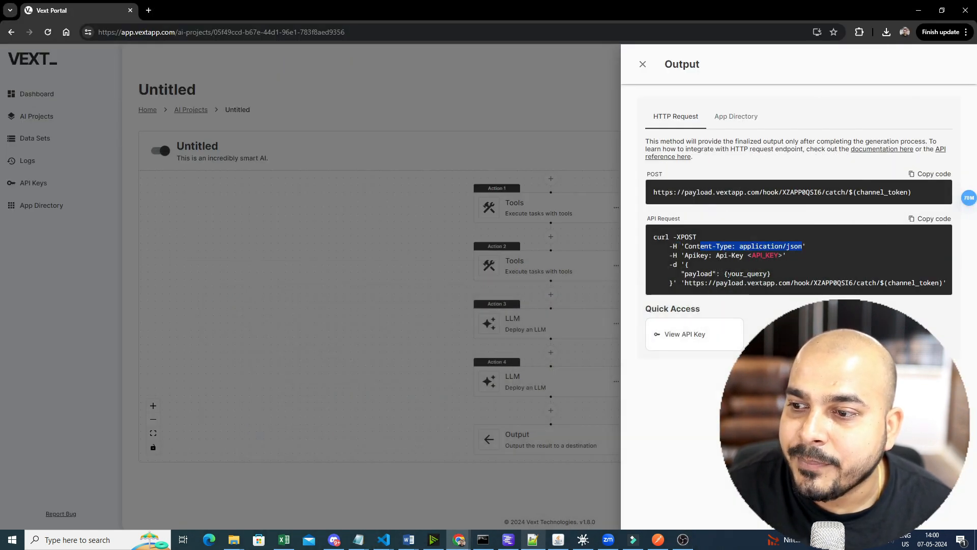
{"action": "left_click_drag", "start_coordinate": [690, 275], "coordinate": [939, 286]}
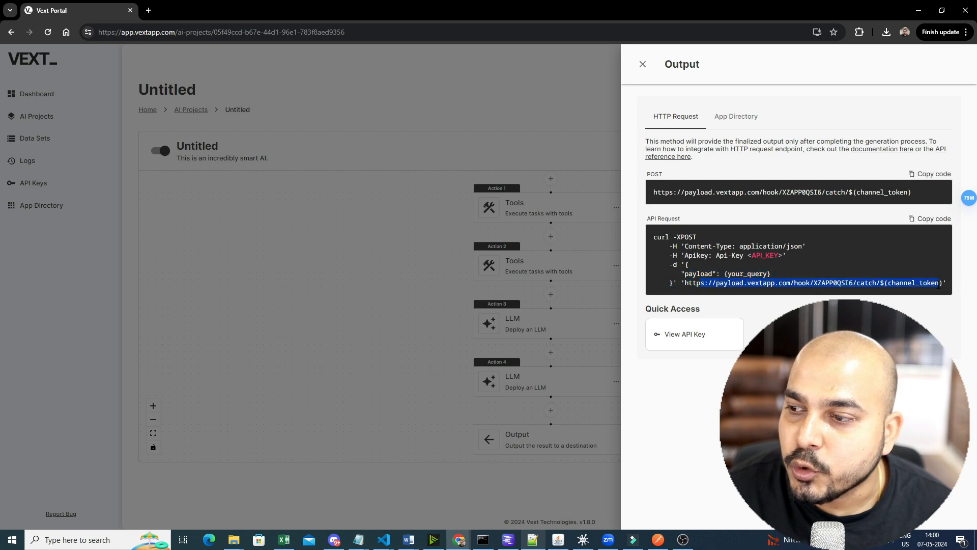
{"action": "left_click", "coordinate": [383, 539]}
{"action": "left_click", "coordinate": [36, 481]}
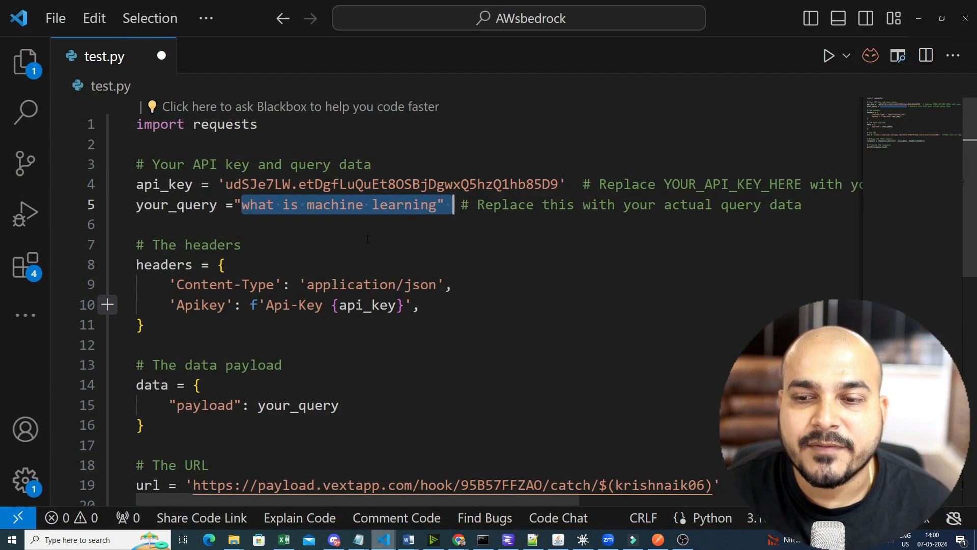
{"action": "left_click_drag", "start_coordinate": [258, 125], "coordinate": [137, 122]}
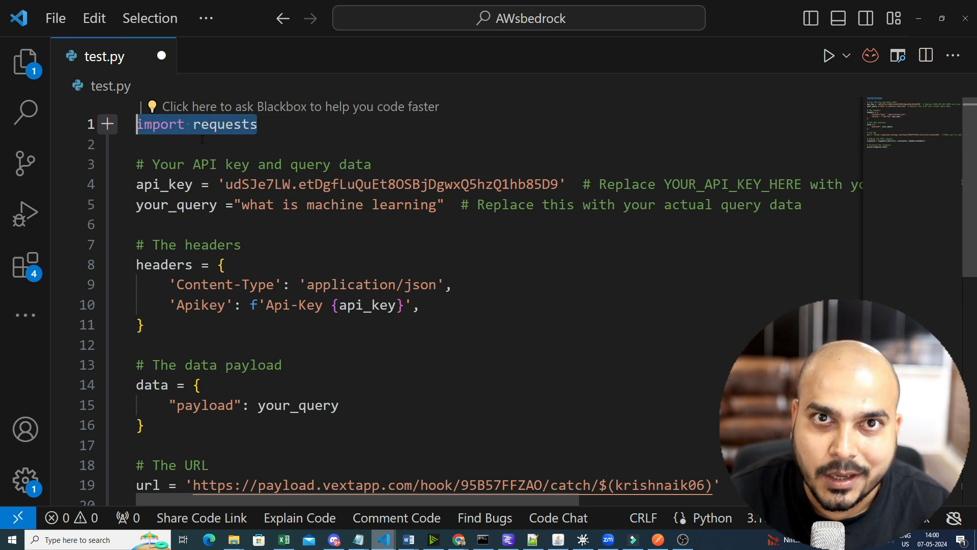
{"action": "double_click", "coordinate": [162, 184]}
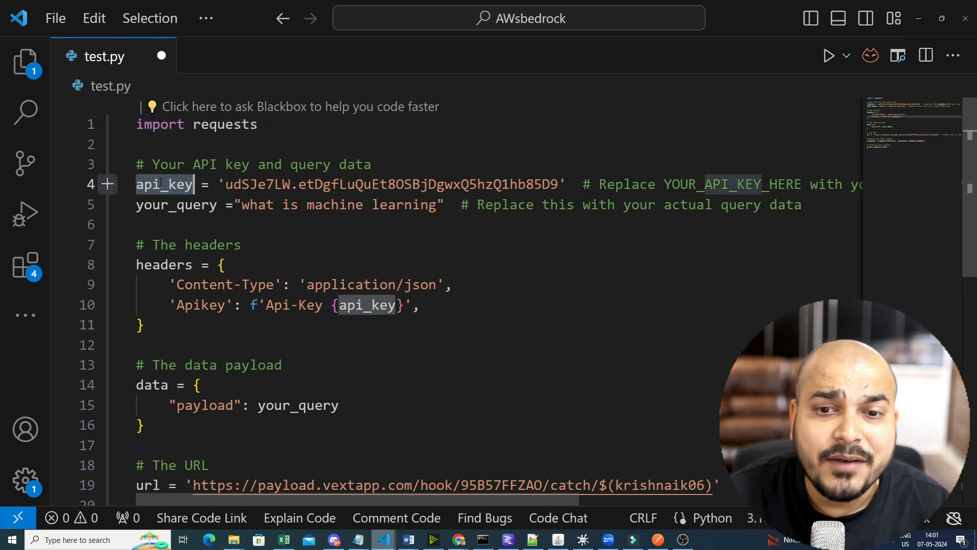
{"action": "left_click_drag", "start_coordinate": [225, 184], "coordinate": [562, 190]}
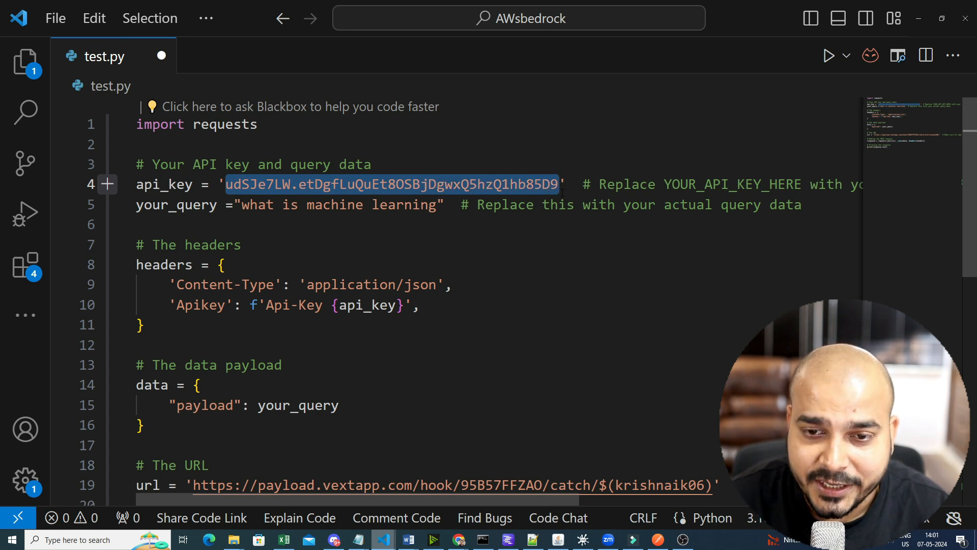
{"action": "left_click", "coordinate": [162, 204]}
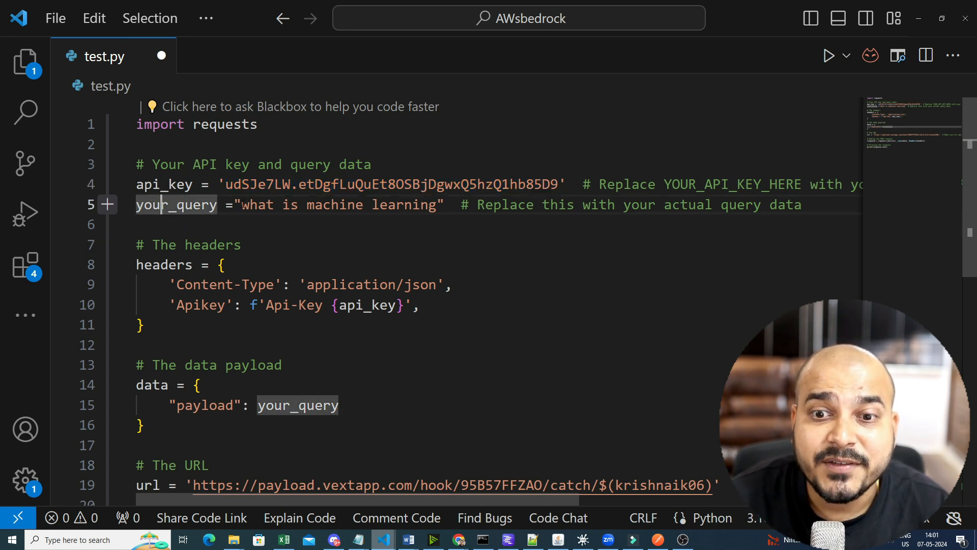
{"action": "left_click", "coordinate": [242, 205]}
{"action": "left_click_drag", "start_coordinate": [242, 206], "coordinate": [438, 208]}
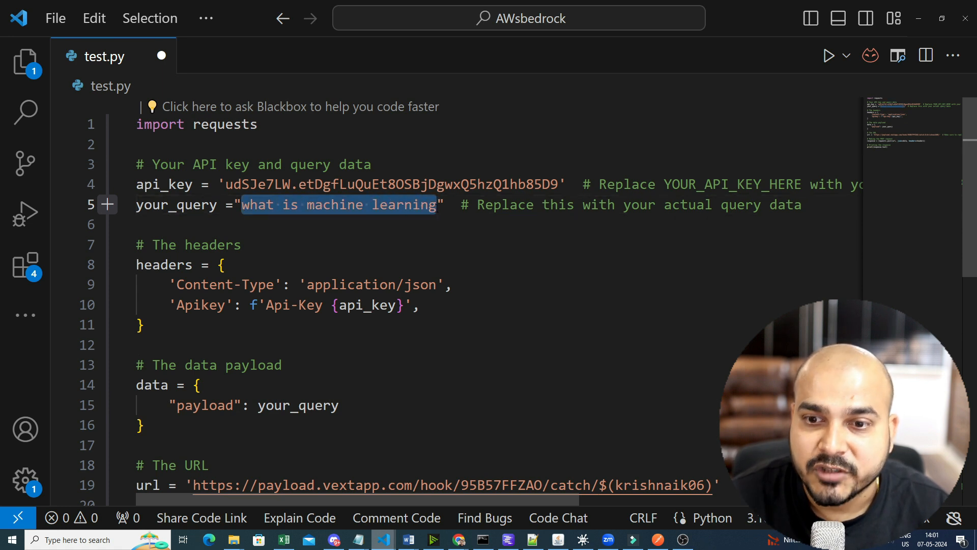
{"action": "left_click_drag", "start_coordinate": [145, 326], "coordinate": [131, 244]}
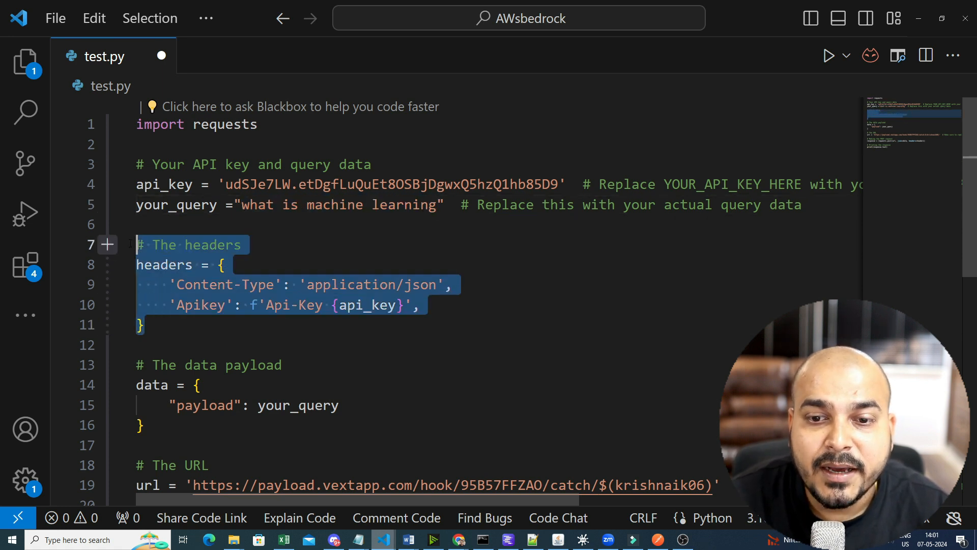
{"action": "left_click", "coordinate": [920, 19]}
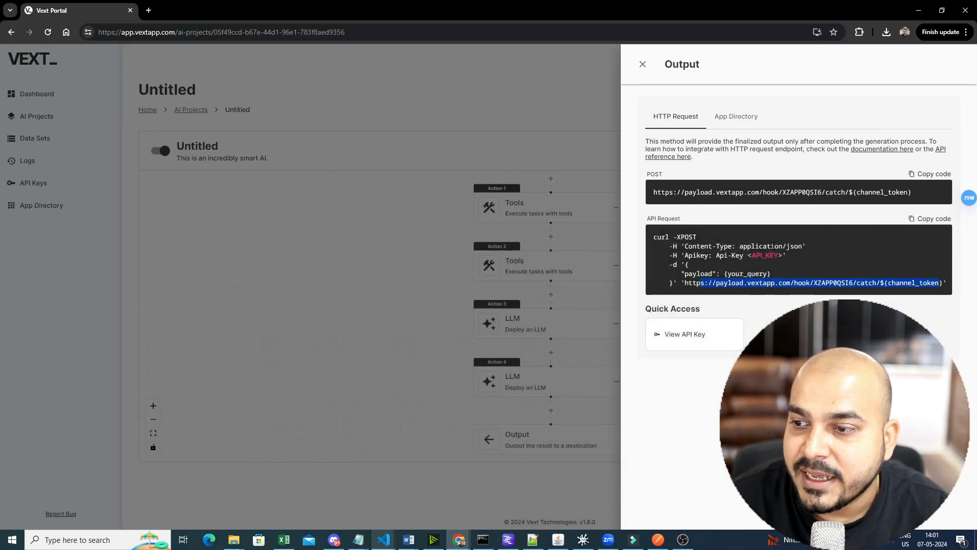
{"action": "left_click_drag", "start_coordinate": [688, 256], "coordinate": [789, 257]}
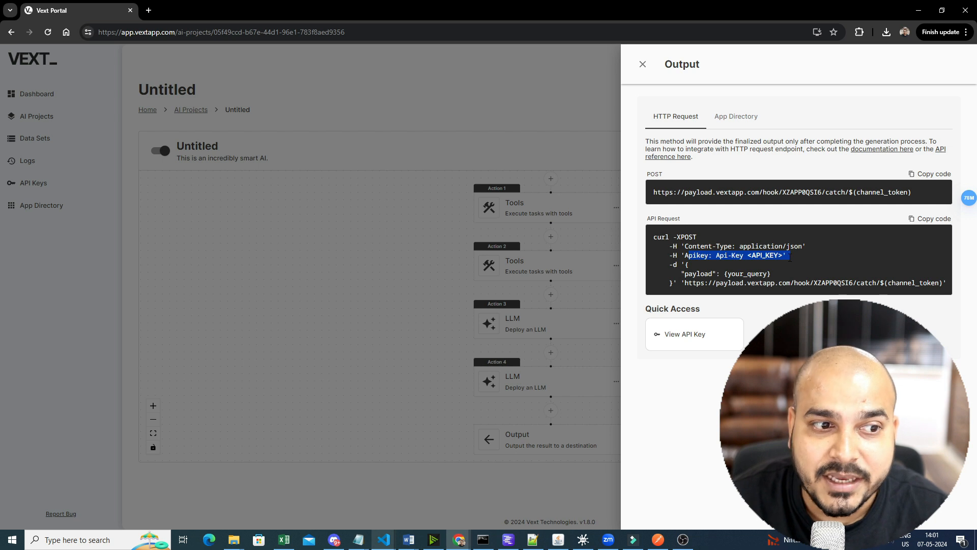
{"action": "left_click_drag", "start_coordinate": [669, 246], "coordinate": [789, 254]}
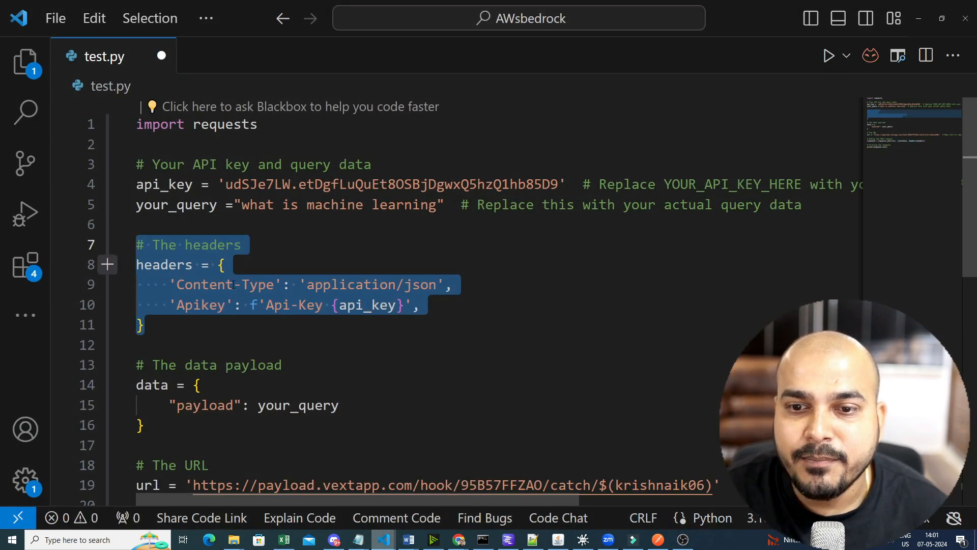
Review the Content-Type and Apikey headers, the api_key variable and the your_query payload
{"action": "left_click", "coordinate": [211, 293]}
{"action": "double_click", "coordinate": [228, 285]}
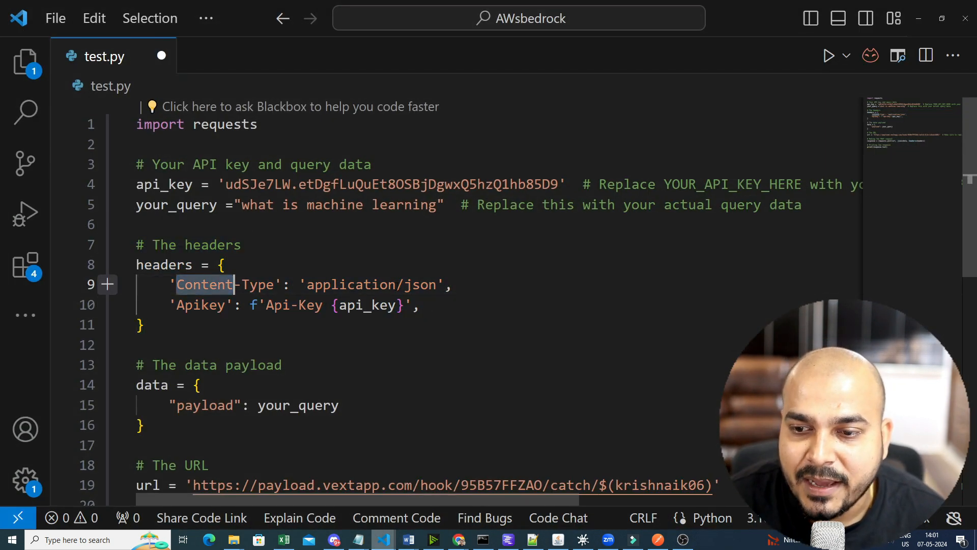
{"action": "left_click_drag", "start_coordinate": [170, 305], "coordinate": [420, 306]}
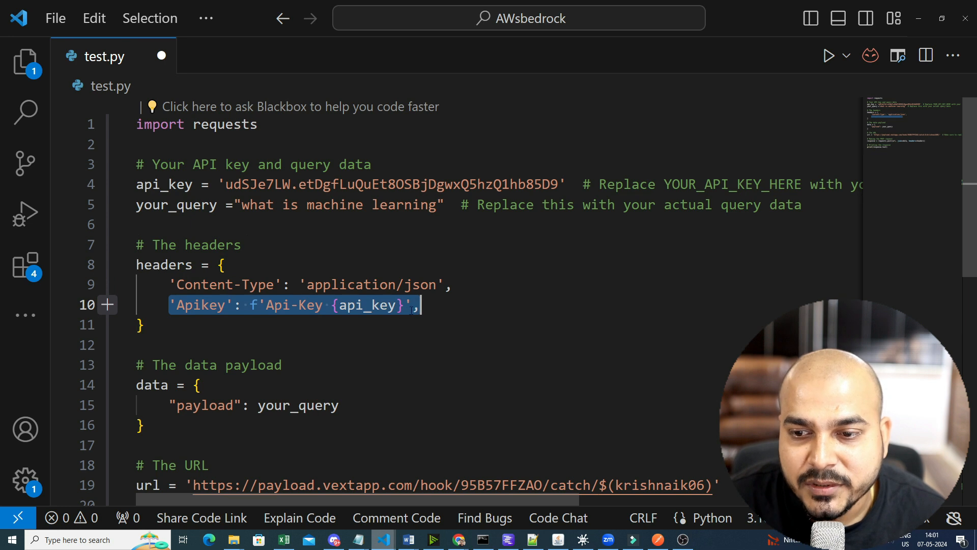
{"action": "double_click", "coordinate": [311, 305]}
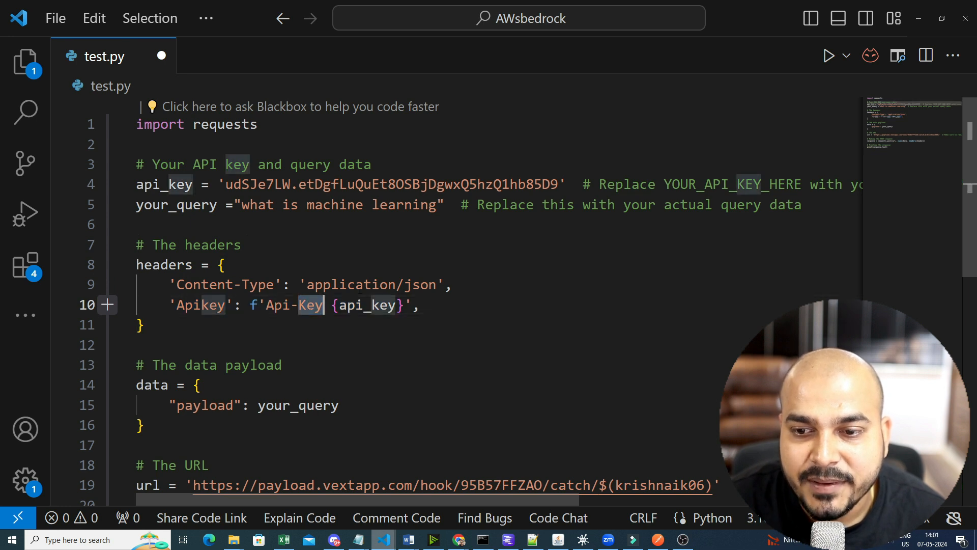
{"action": "double_click", "coordinate": [181, 185]}
{"action": "scroll", "coordinate": [246, 276], "scroll_direction": "down", "scroll_amount": 1}
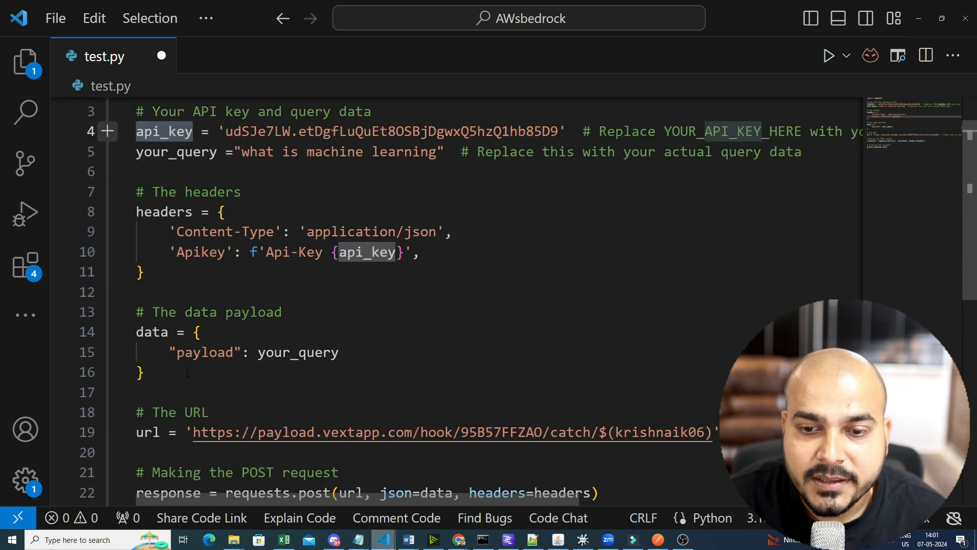
{"action": "left_click_drag", "start_coordinate": [145, 372], "coordinate": [127, 301]}
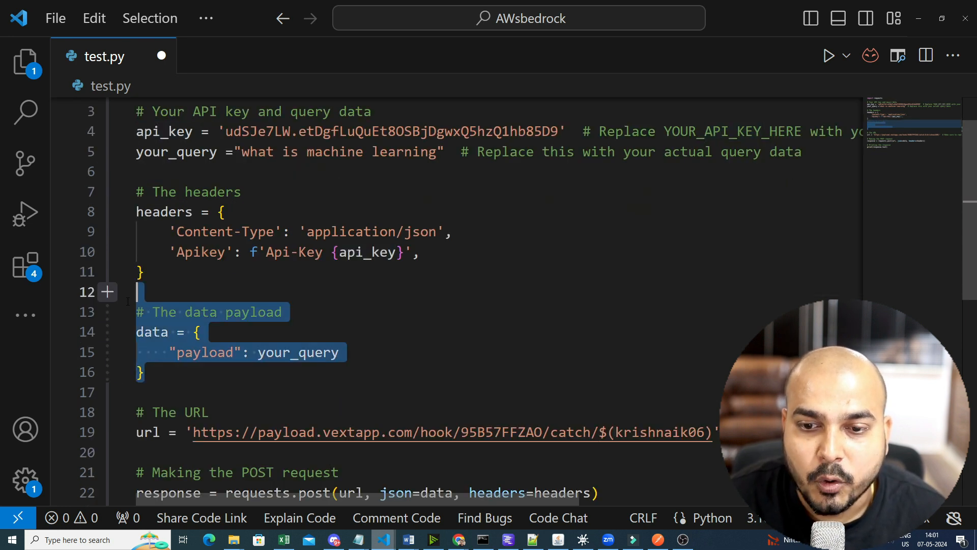
{"action": "left_click", "coordinate": [211, 353]}
{"action": "left_click", "coordinate": [266, 355]}
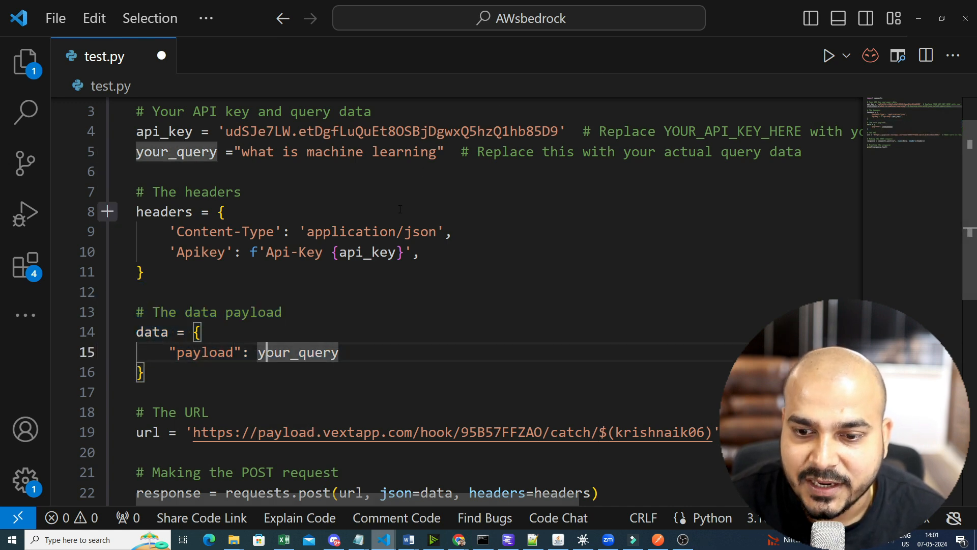
{"action": "scroll", "coordinate": [197, 305], "scroll_direction": "down", "scroll_amount": 2}
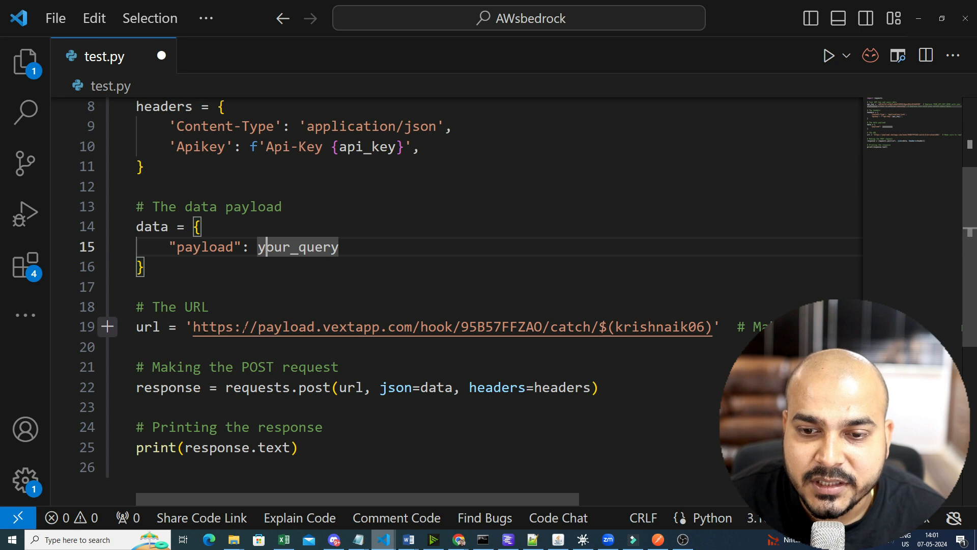
Replace the URL on line 19 with the Vext POST endpoint, filling in the channel token
{"action": "key", "text": "alt+Tab"}
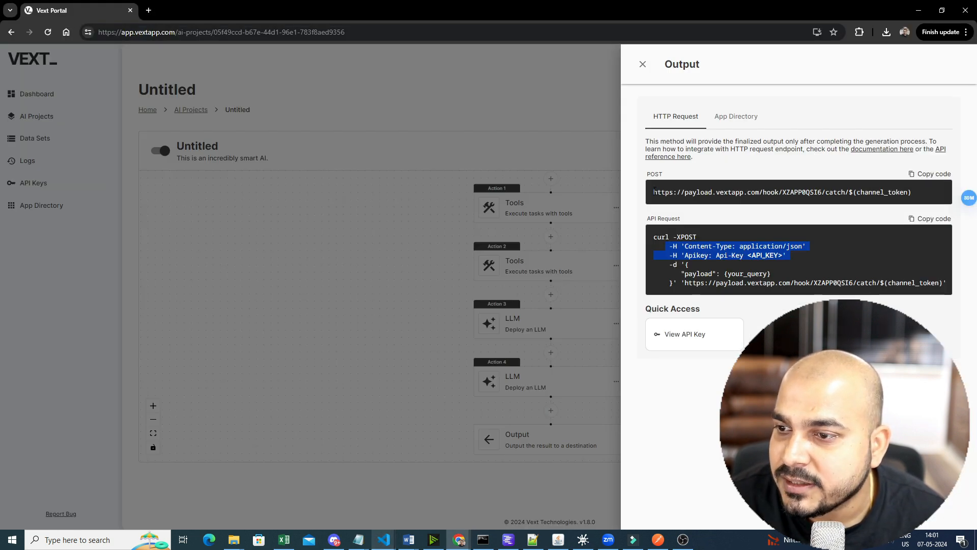
{"action": "left_click_drag", "start_coordinate": [654, 192], "coordinate": [922, 202]}
{"action": "key", "text": "ctrl+c"}
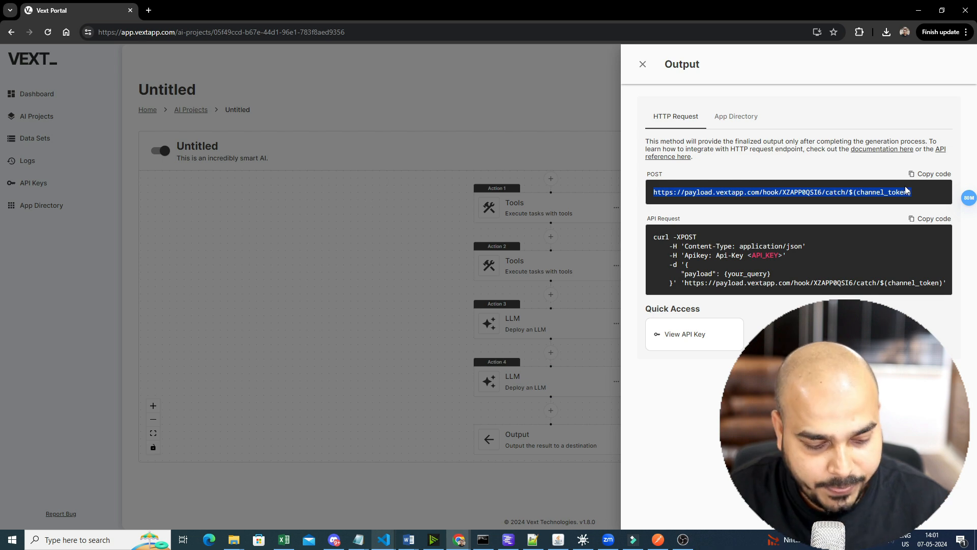
{"action": "key", "text": "alt+Tab"}
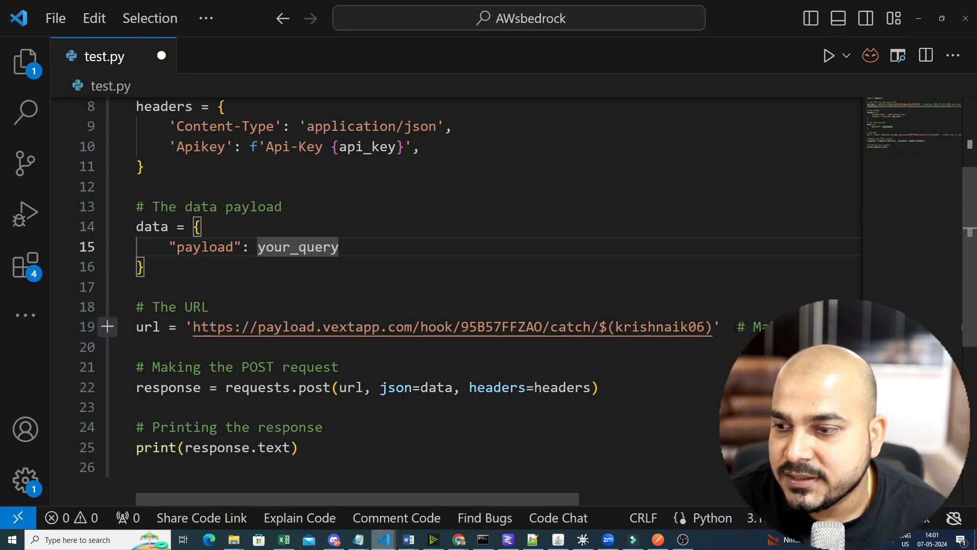
{"action": "left_click_drag", "start_coordinate": [718, 329], "coordinate": [194, 328]}
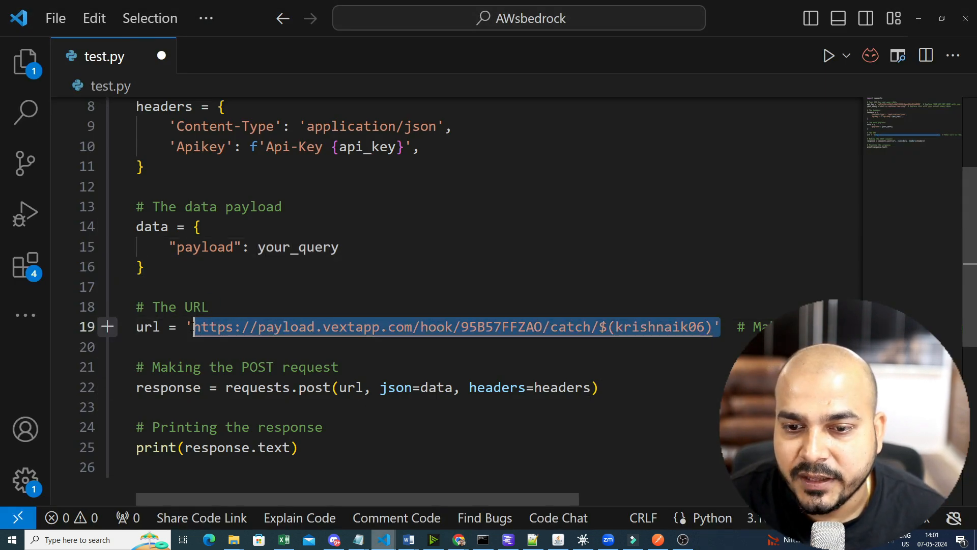
{"action": "key", "text": "BackSpace"}
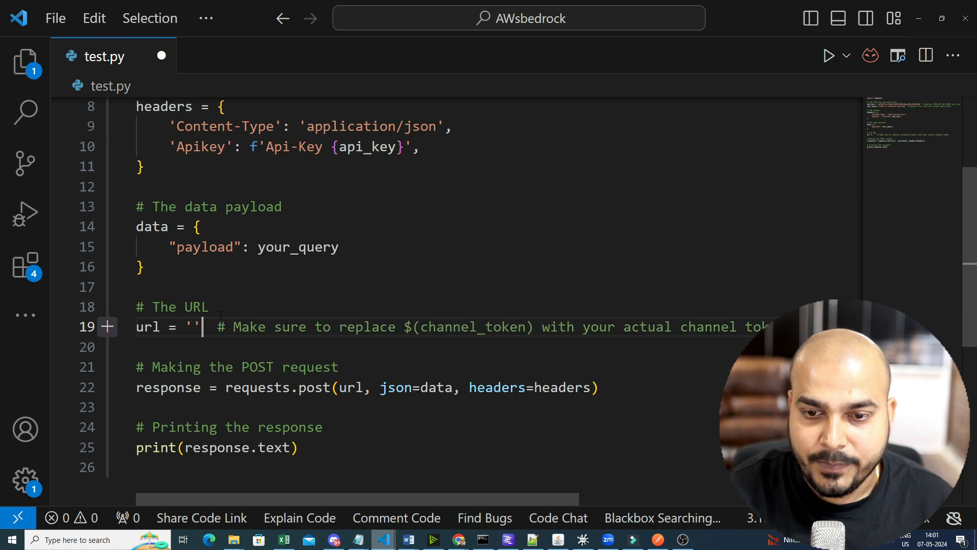
{"action": "key", "text": "ctrl+v"}
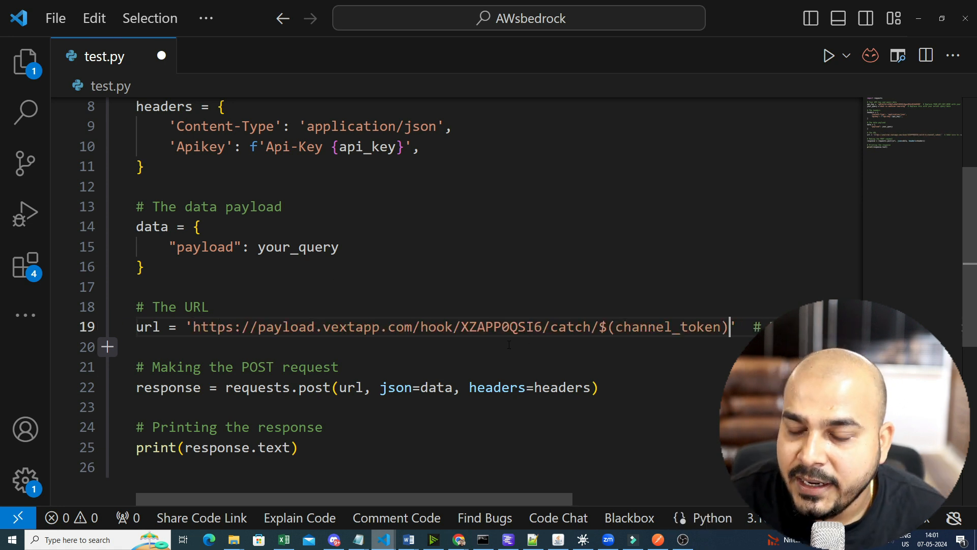
{"action": "double_click", "coordinate": [657, 328]}
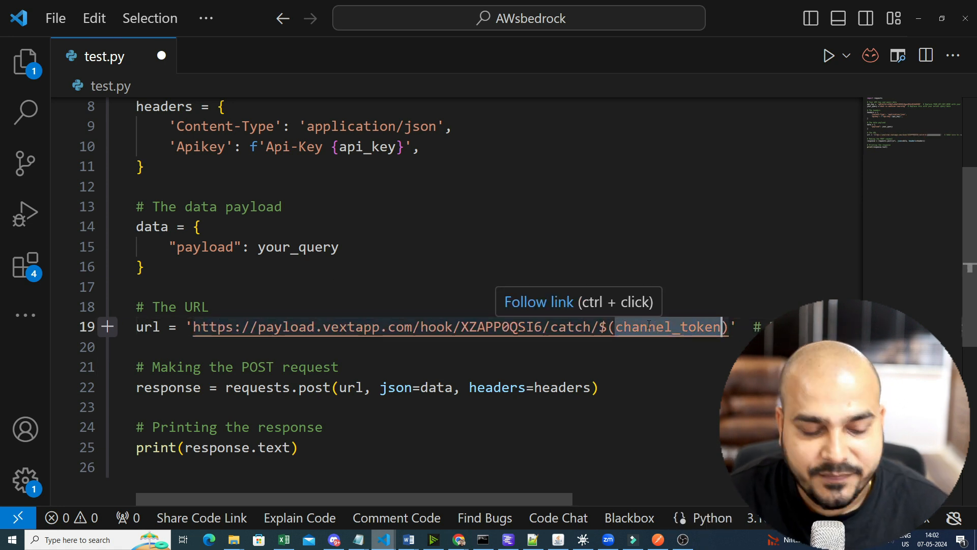
{"action": "key", "text": "ctrl+z"}
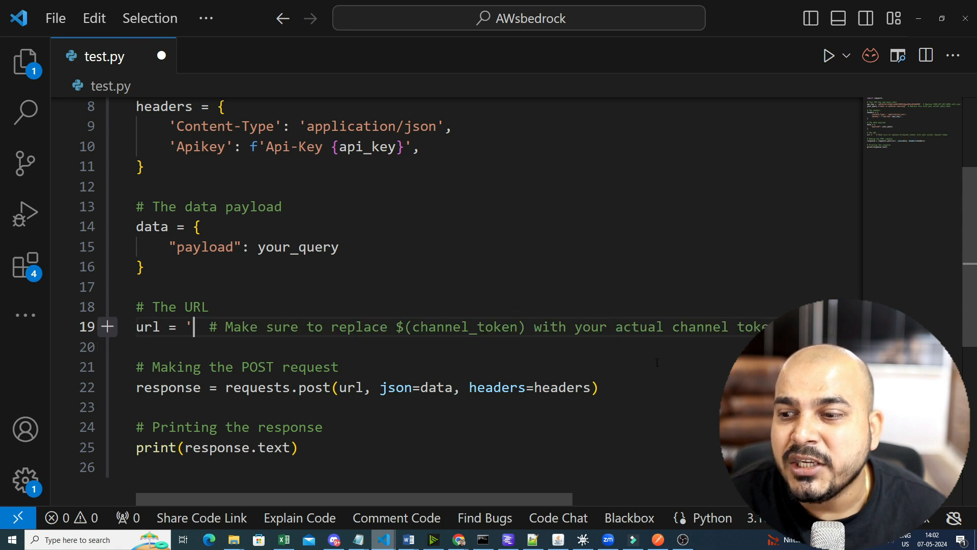
{"action": "key", "text": "ctrl+z"}
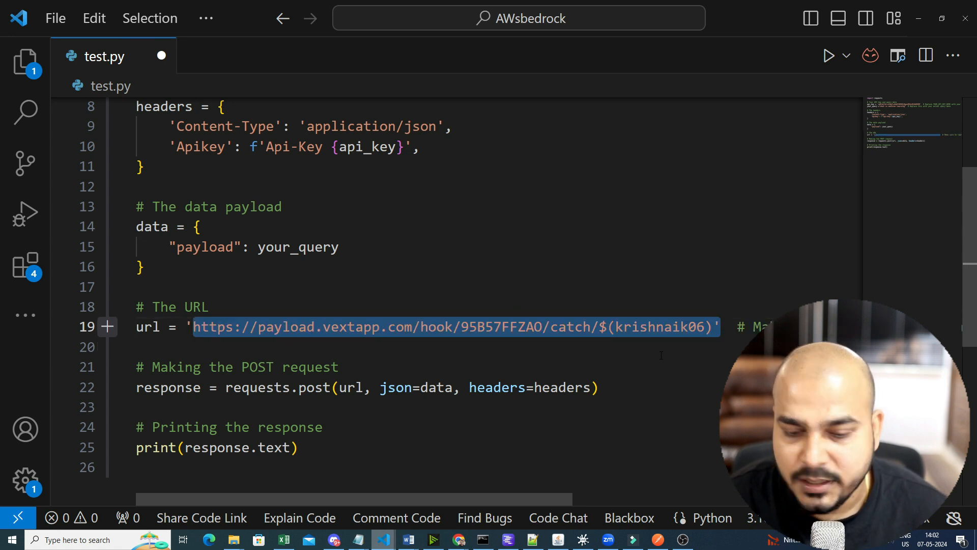
{"action": "key", "text": "BackSpace"}
{"action": "type", "text": "'"}
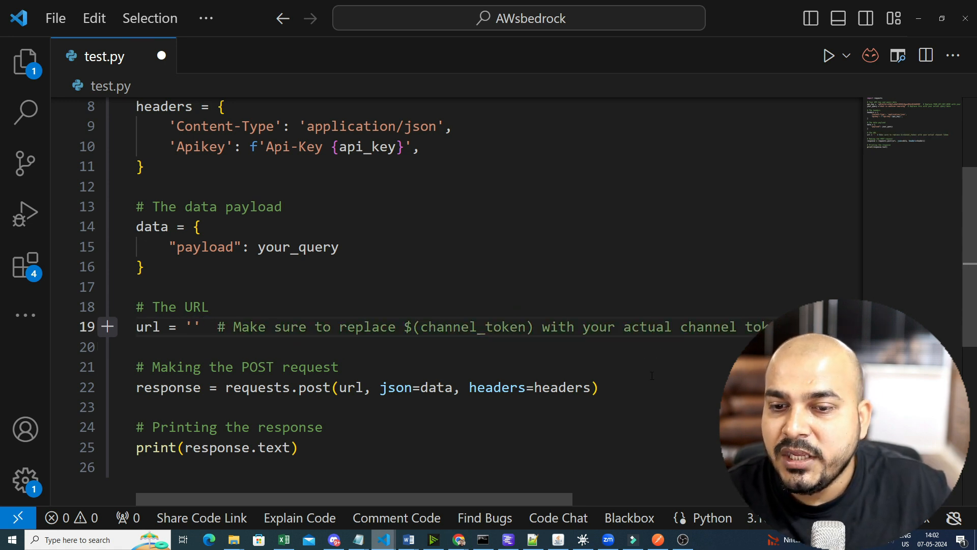
{"action": "key", "text": "ctrl+v"}
{"action": "double_click", "coordinate": [663, 326]}
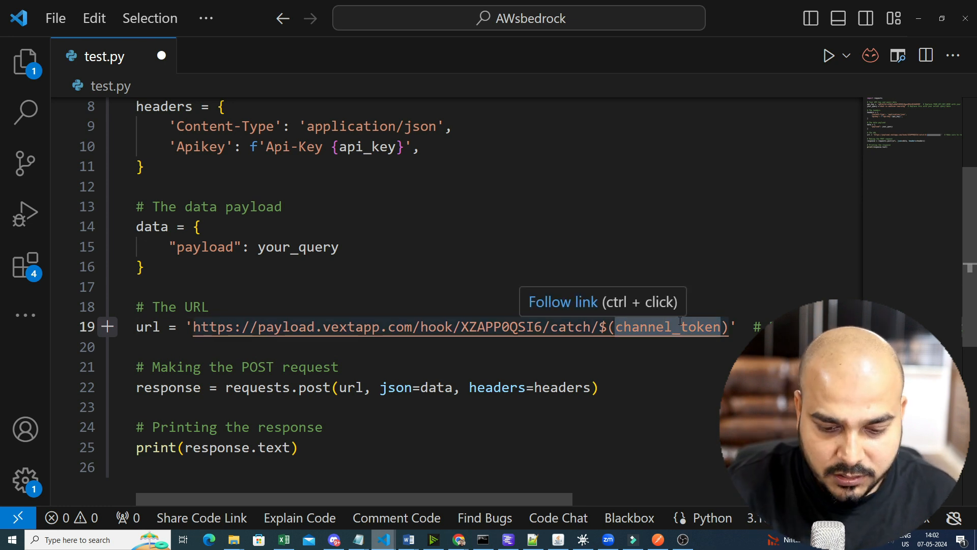
{"action": "type", "text": "krishnaik06"}
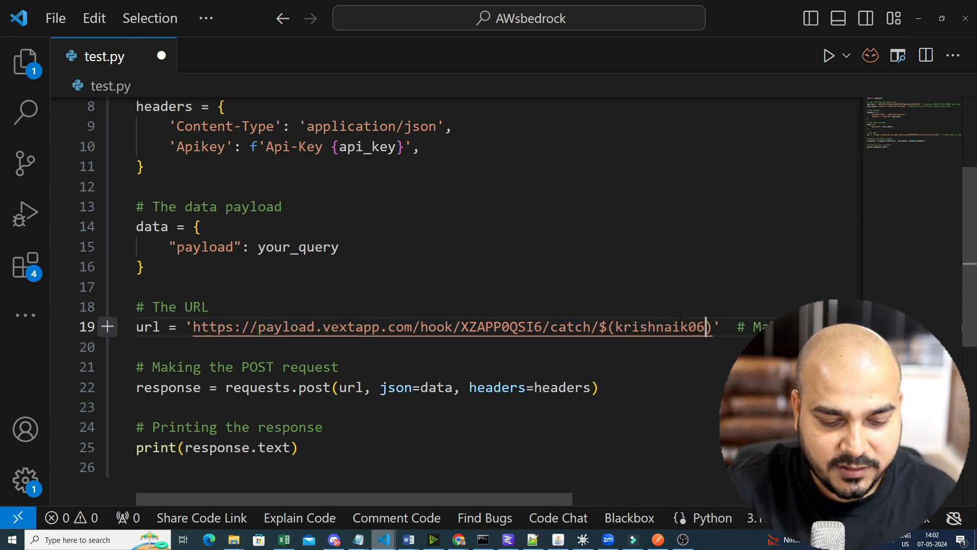
Check the new vextapp URL string and the requests.post call on line 22
{"action": "scroll", "coordinate": [680, 229], "scroll_direction": "down", "scroll_amount": 1}
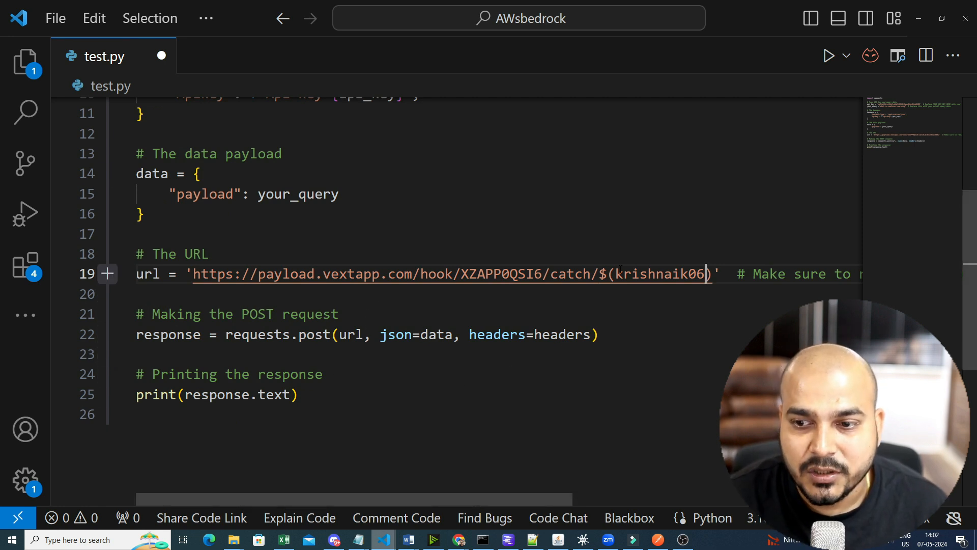
{"action": "scroll", "coordinate": [653, 305], "scroll_direction": "up", "scroll_amount": 1}
{"action": "scroll", "coordinate": [656, 346], "scroll_direction": "up", "scroll_amount": 1}
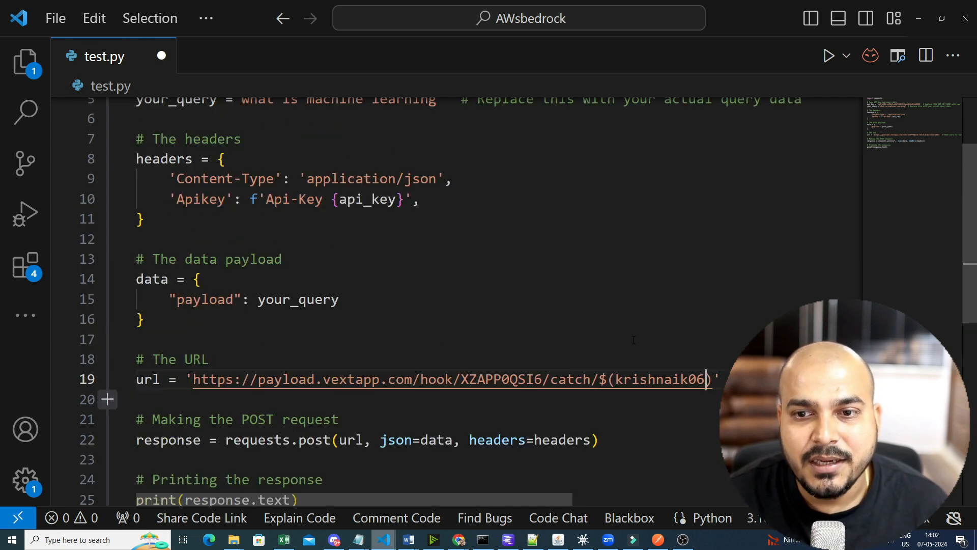
{"action": "scroll", "coordinate": [659, 365], "scroll_direction": "down", "scroll_amount": 1}
{"action": "scroll", "coordinate": [659, 365], "scroll_direction": "down", "scroll_amount": 1}
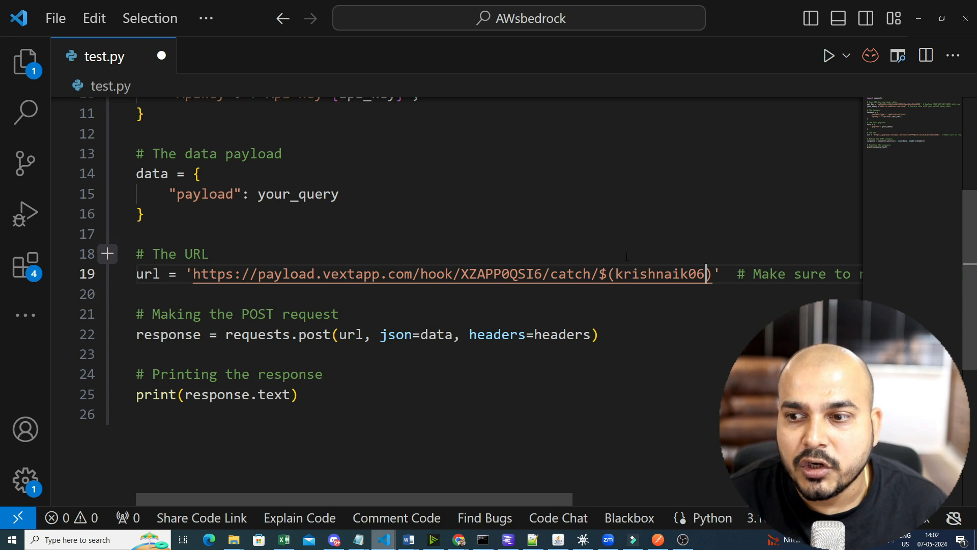
{"action": "left_click_drag", "start_coordinate": [719, 276], "coordinate": [189, 277]}
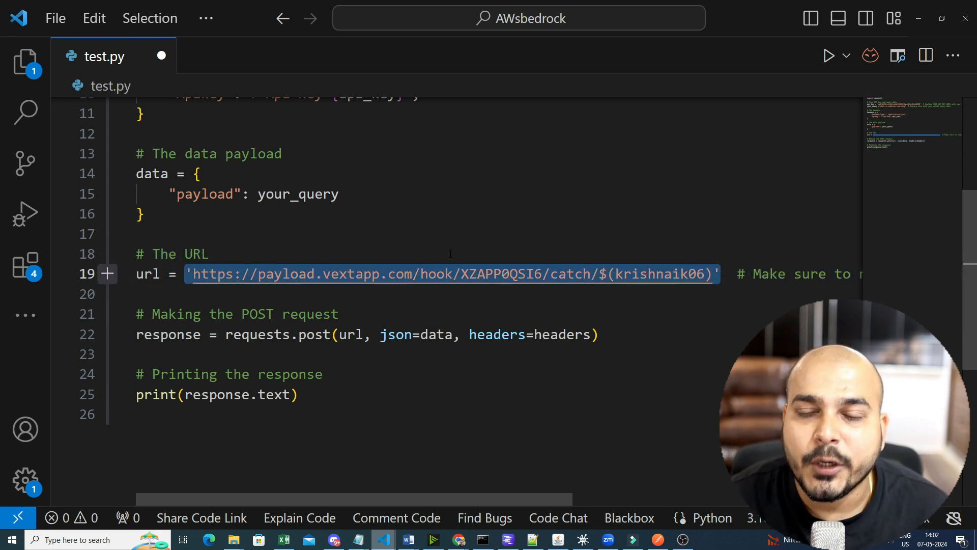
{"action": "double_click", "coordinate": [359, 275]}
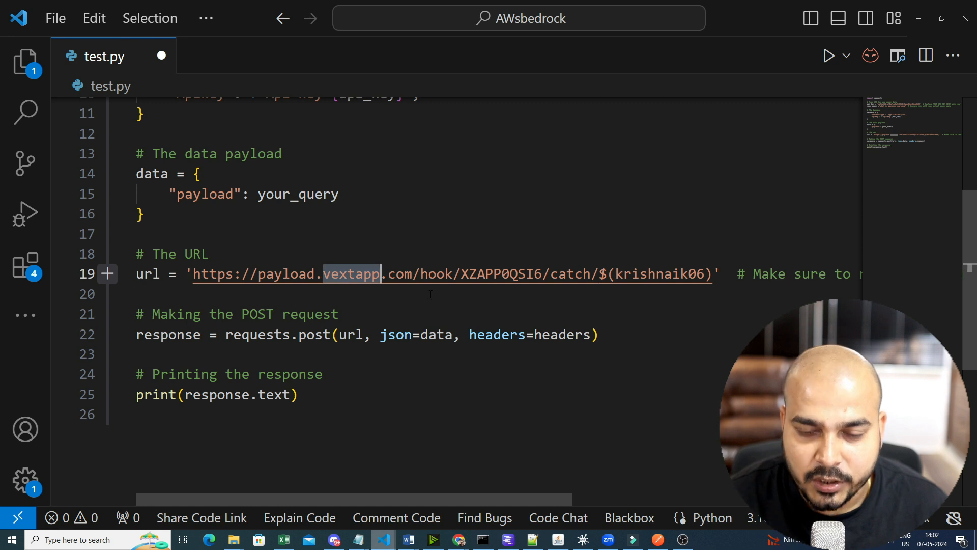
{"action": "left_click_drag", "start_coordinate": [226, 335], "coordinate": [454, 335]}
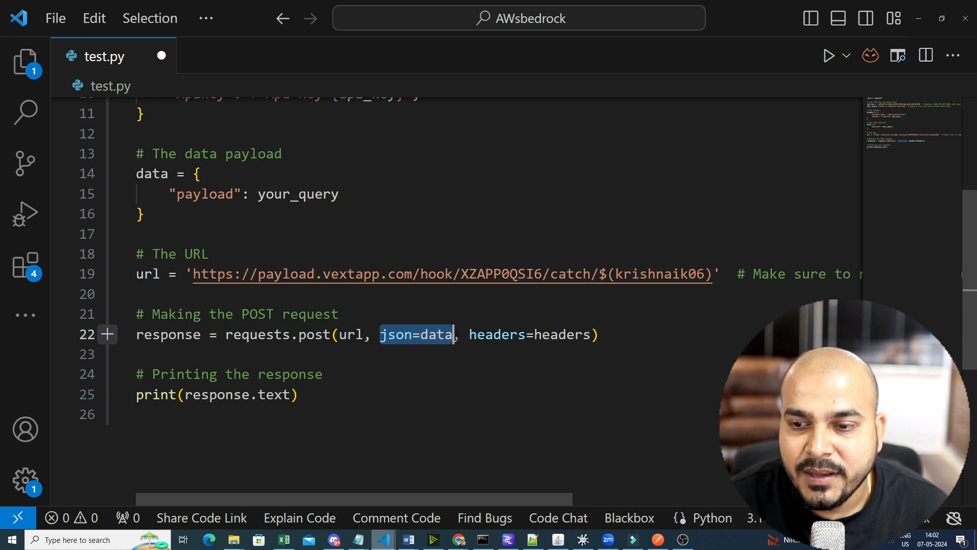
{"action": "scroll", "coordinate": [455, 335], "scroll_direction": "up", "scroll_amount": 2}
{"action": "left_click_drag", "start_coordinate": [147, 319], "coordinate": [132, 267]}
{"action": "scroll", "coordinate": [363, 322], "scroll_direction": "down", "scroll_amount": 1}
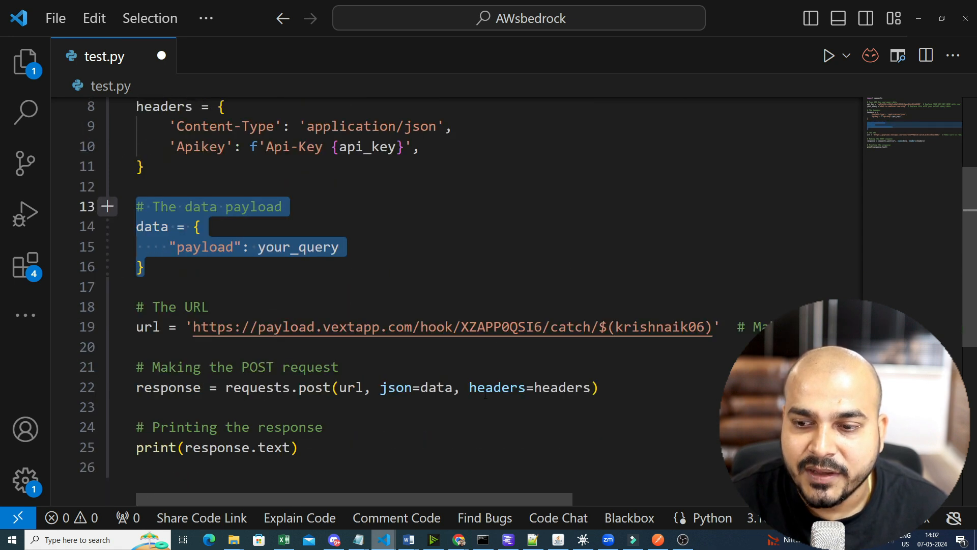
{"action": "left_click_drag", "start_coordinate": [470, 387], "coordinate": [591, 387]}
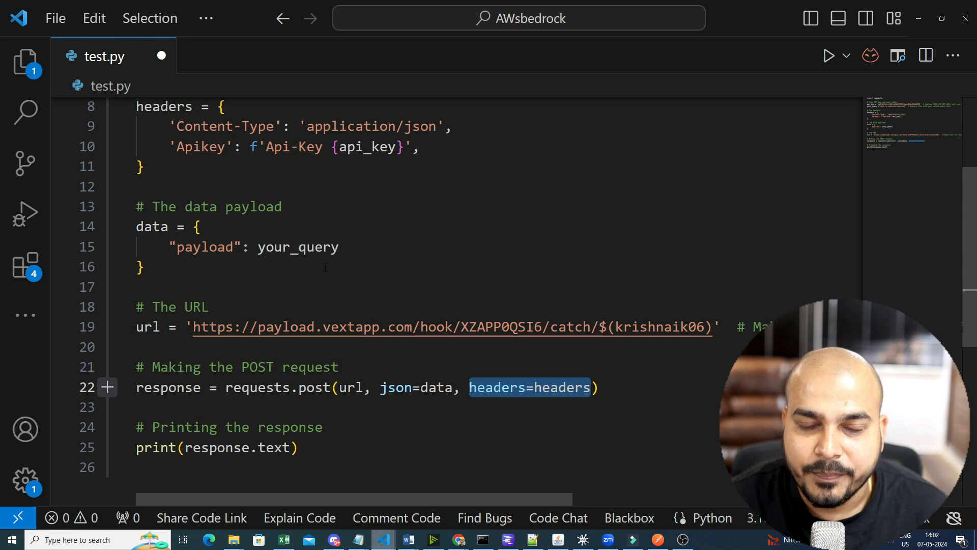
{"action": "scroll", "coordinate": [115, 333], "scroll_direction": "down", "scroll_amount": 2}
{"action": "left_click", "coordinate": [118, 361]}
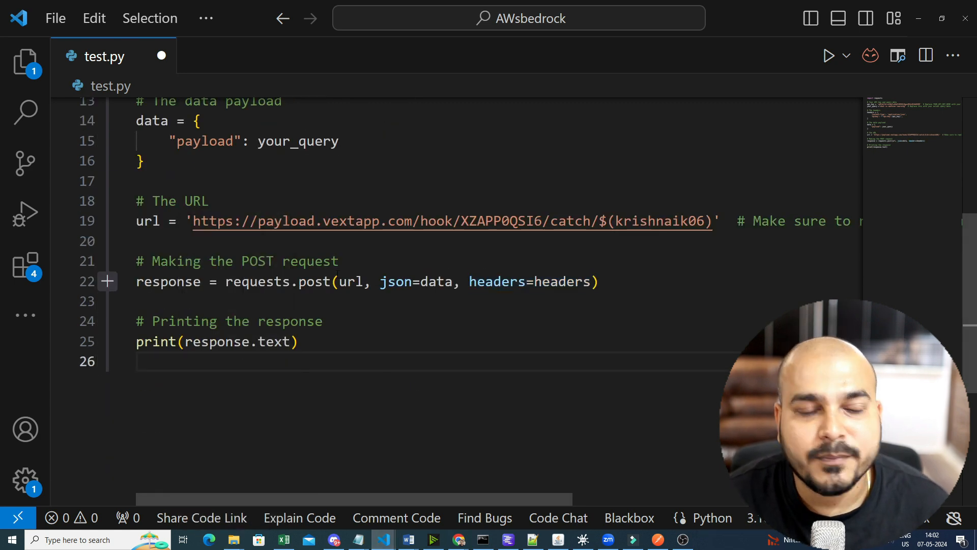
{"action": "scroll", "coordinate": [108, 200], "scroll_direction": "up", "scroll_amount": 4}
Save test.py and open a new terminal panel
{"action": "key", "text": "ctrl+s"}
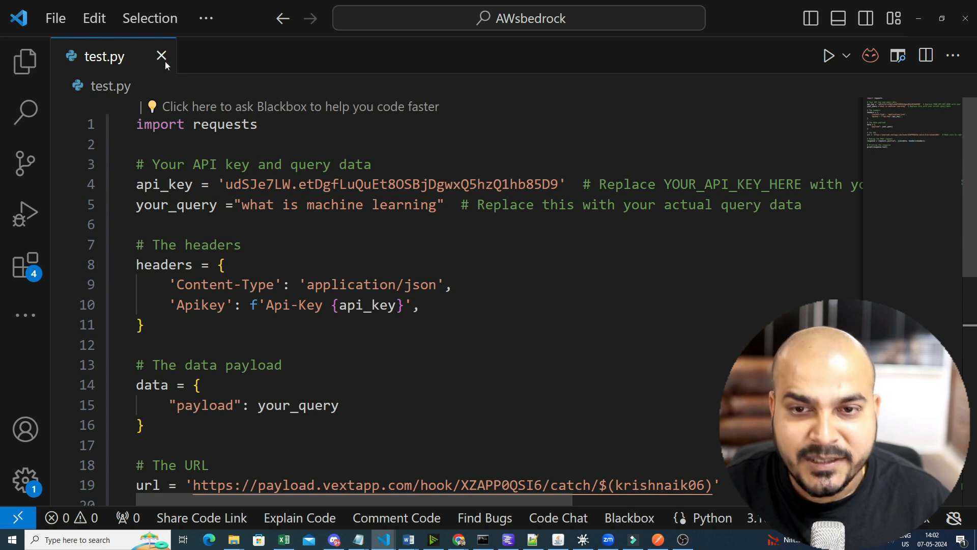
{"action": "left_click", "coordinate": [210, 17]}
{"action": "mouse_move", "coordinate": [258, 129]}
{"action": "left_click", "coordinate": [515, 138]}
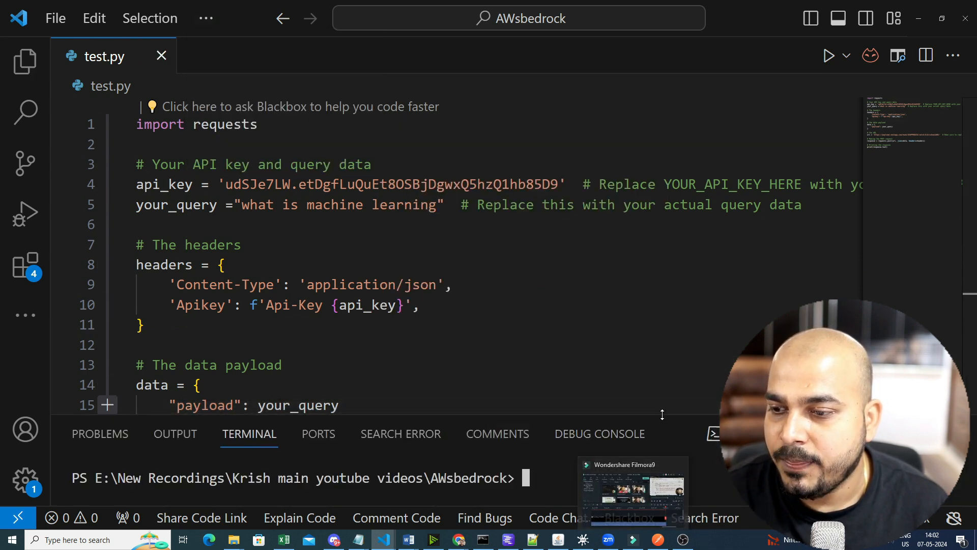
Switch to a Command Prompt terminal, remove PowerShell, and enter python test.py at the prompt
{"action": "left_click_drag", "start_coordinate": [713, 414], "coordinate": [723, 250]}
{"action": "left_click", "coordinate": [819, 274]}
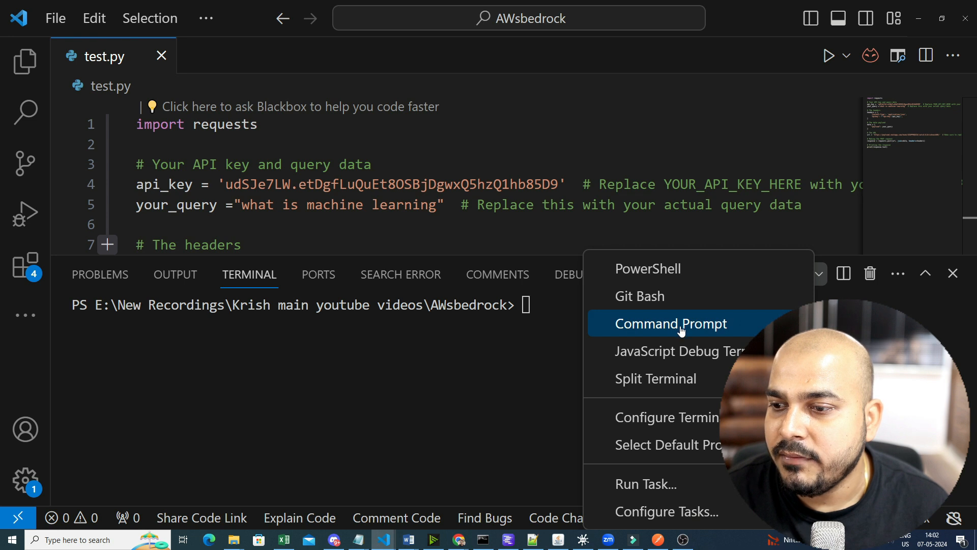
{"action": "left_click", "coordinate": [677, 324]}
{"action": "left_click_drag", "start_coordinate": [614, 254], "coordinate": [614, 201]}
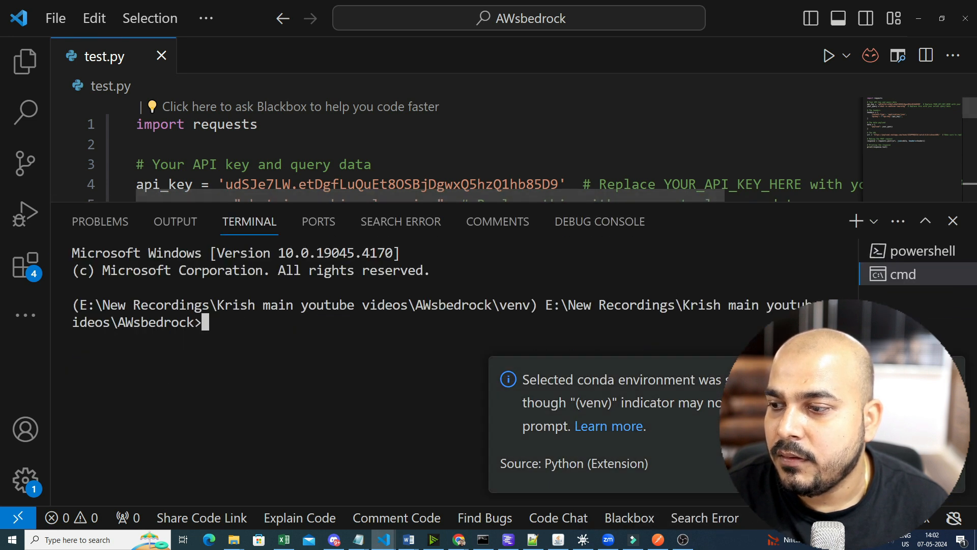
{"action": "left_click", "coordinate": [956, 251]}
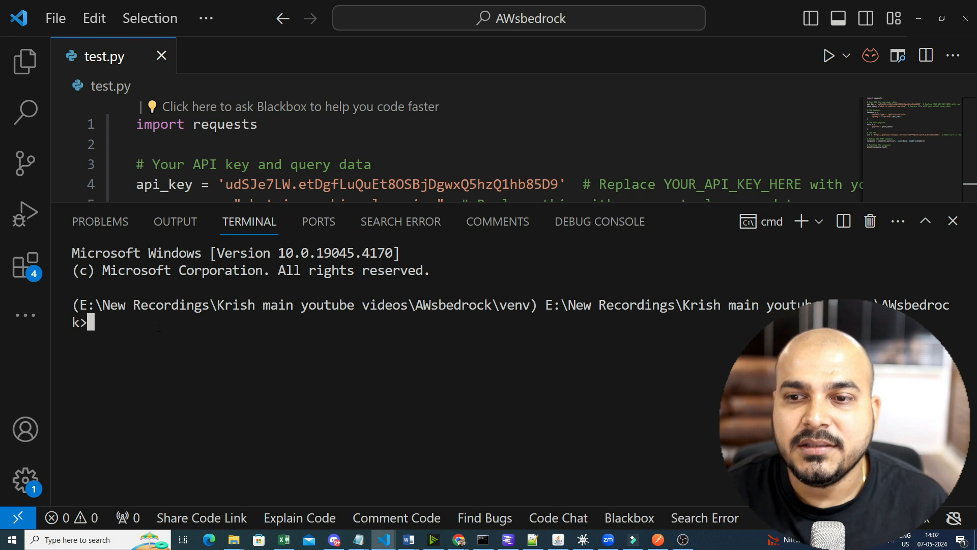
{"action": "type", "text": "python "}
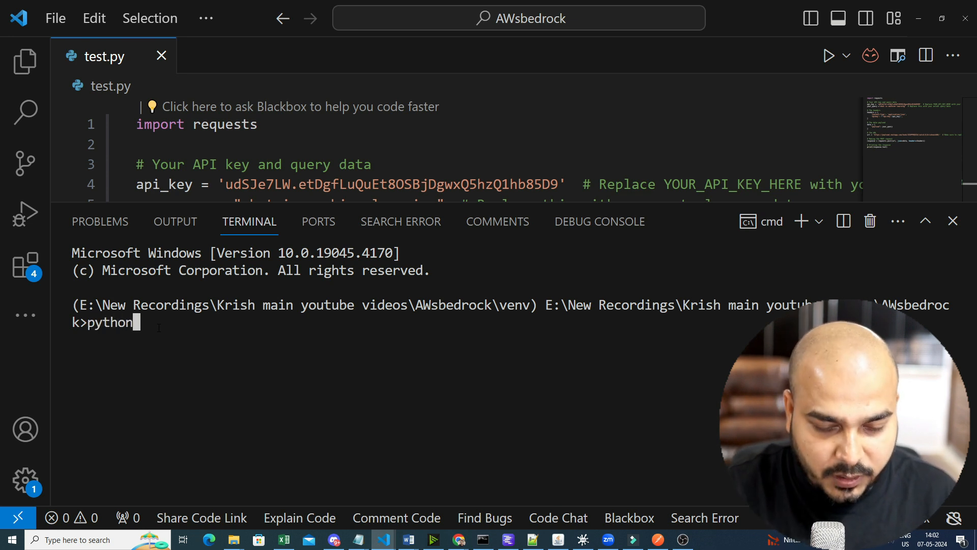
{"action": "type", "text": "test"}
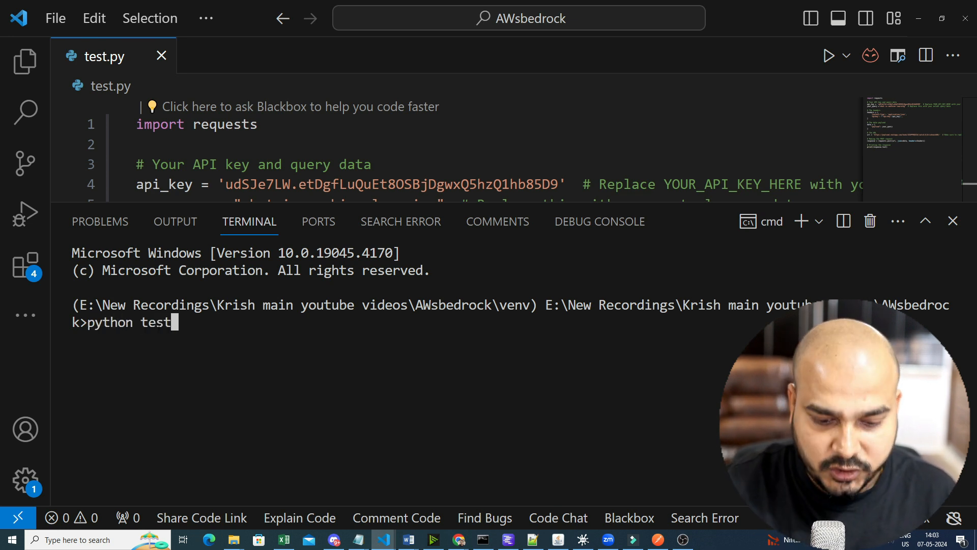
{"action": "type", "text": ".py"}
Run python test.py and read the returned JSON answer about machine learning
{"action": "key", "text": "Return"}
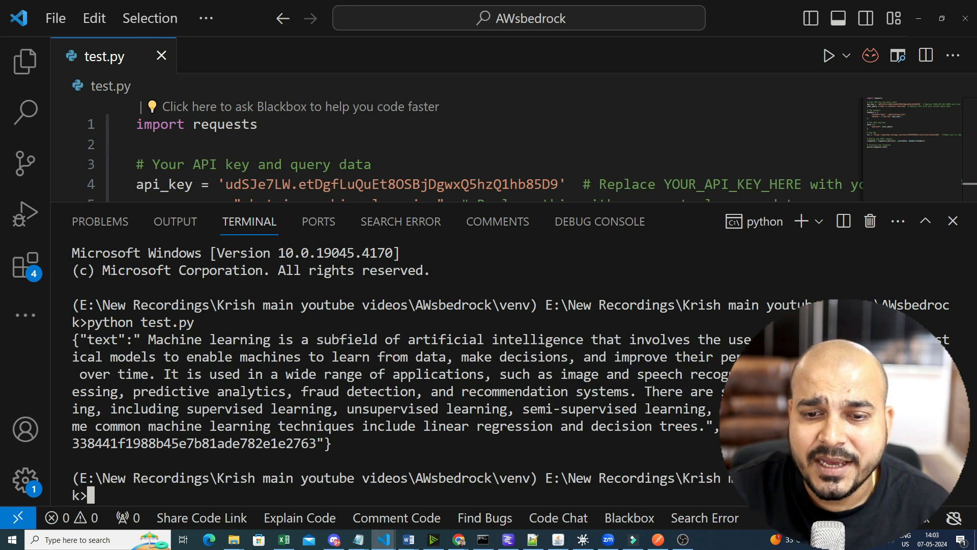
{"action": "left_click_drag", "start_coordinate": [148, 339], "coordinate": [546, 426]}
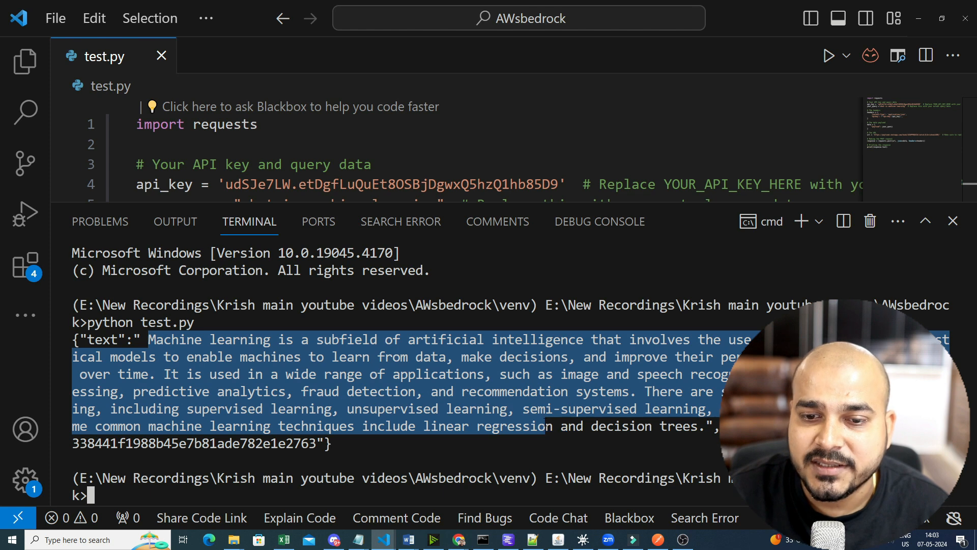
{"action": "scroll", "coordinate": [414, 145], "scroll_direction": "down", "scroll_amount": 8}
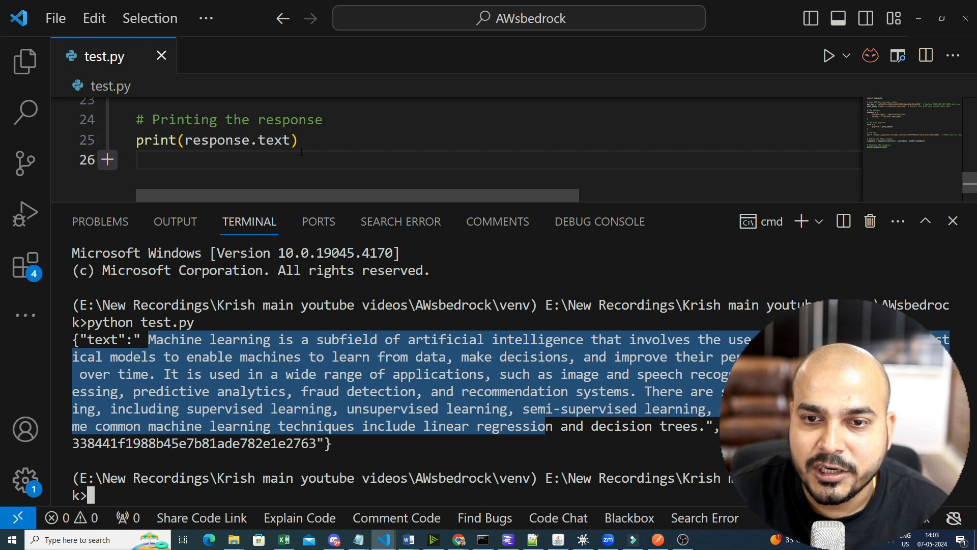
{"action": "left_click_drag", "start_coordinate": [346, 444], "coordinate": [68, 340]}
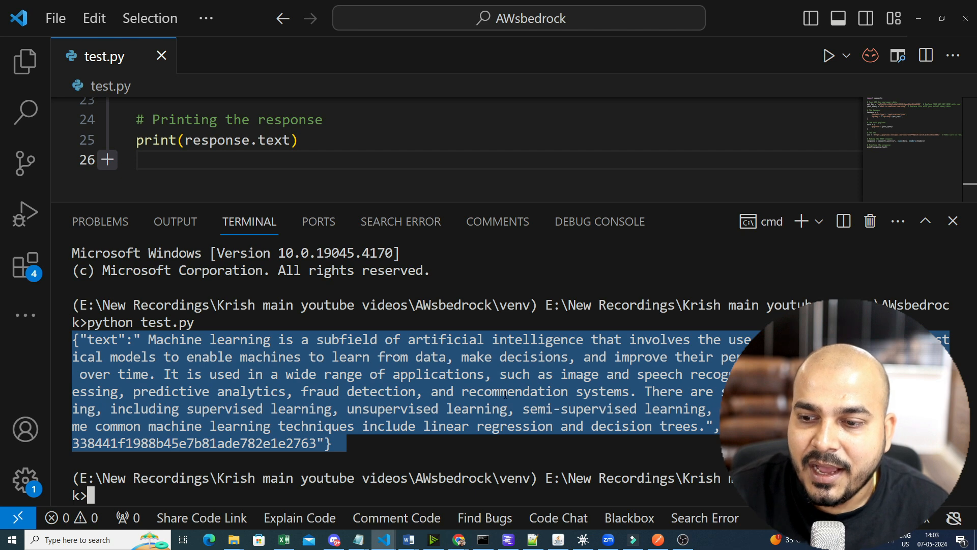
{"action": "left_click", "coordinate": [473, 423]}
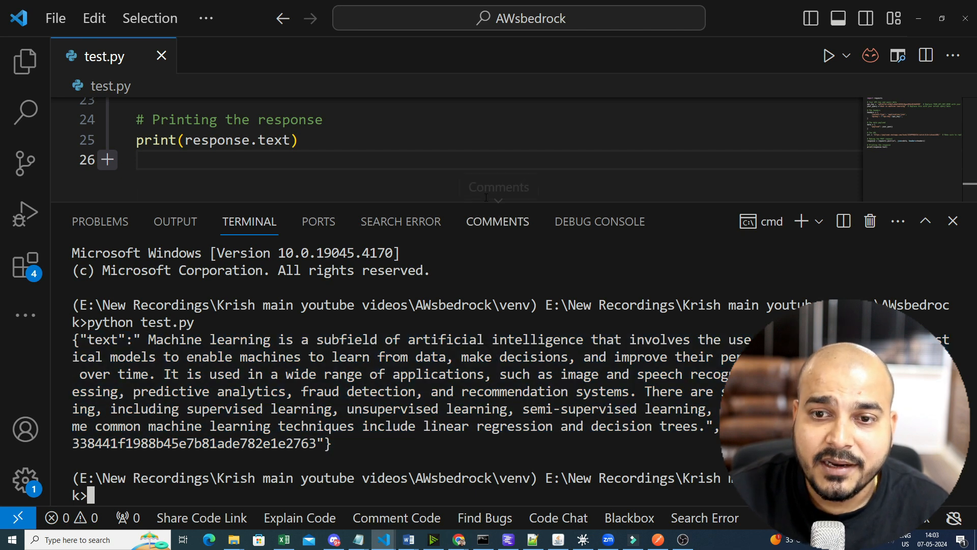
Shrink the terminal panel and minimise VS Code to show the Vext page
{"action": "left_click_drag", "start_coordinate": [502, 203], "coordinate": [511, 368]}
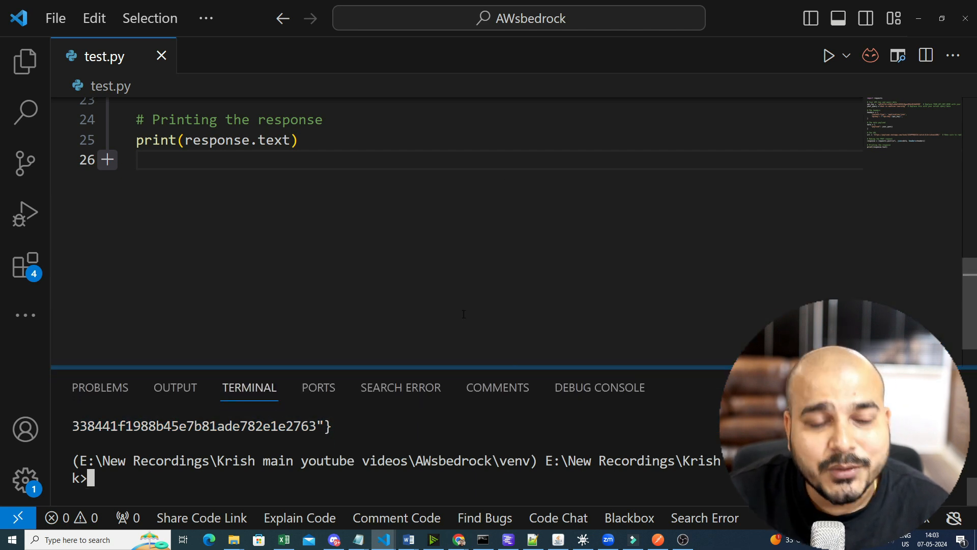
{"action": "scroll", "coordinate": [509, 224], "scroll_direction": "up", "scroll_amount": 8}
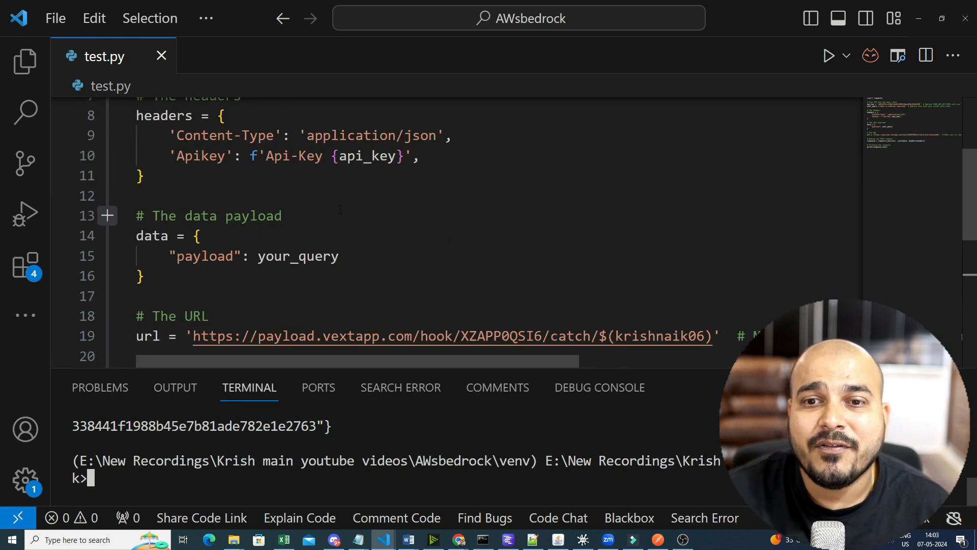
{"action": "left_click", "coordinate": [919, 18]}
Close the Output panel, pan across the pipeline flow, and go to App Directory
{"action": "left_click", "coordinate": [643, 65]}
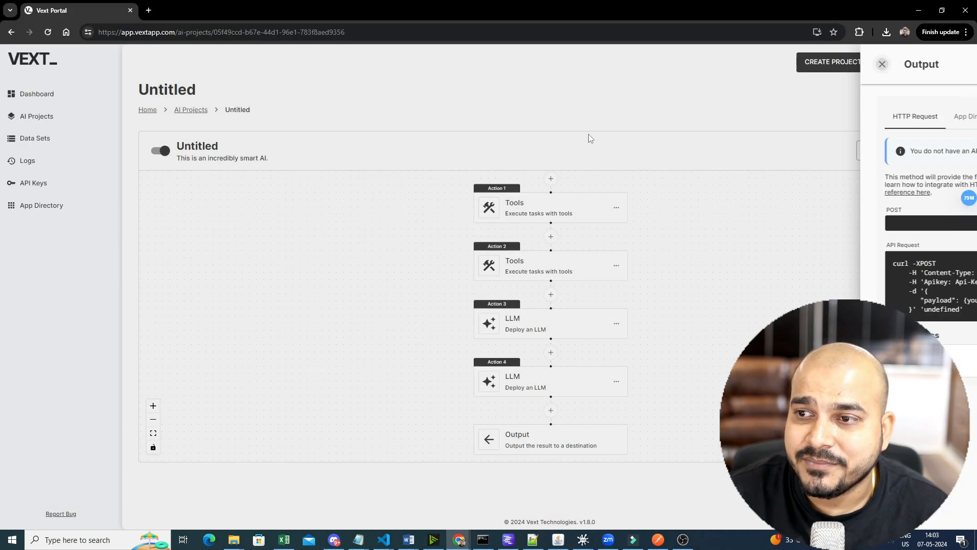
{"action": "scroll", "coordinate": [781, 288], "scroll_direction": "up", "scroll_amount": 2}
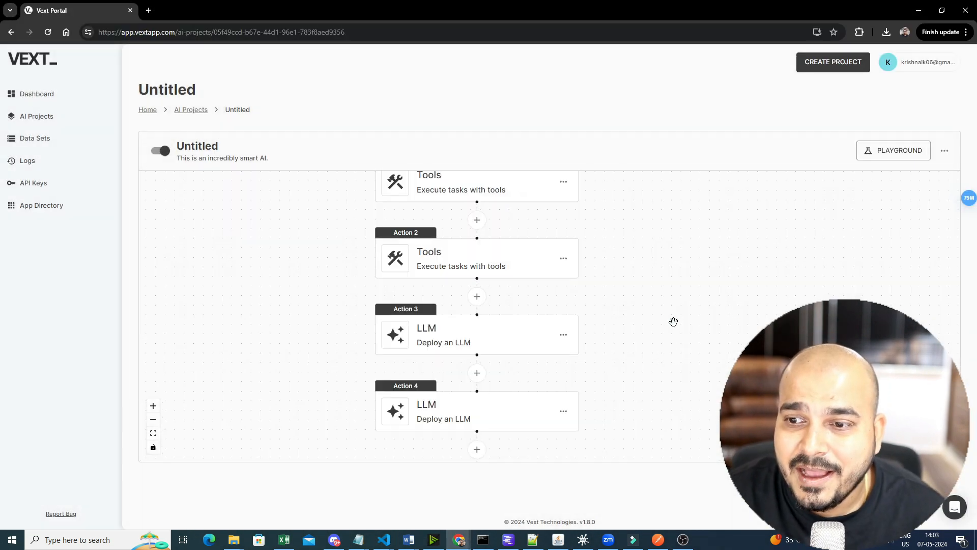
{"action": "left_click_drag", "start_coordinate": [674, 321], "coordinate": [754, 415]}
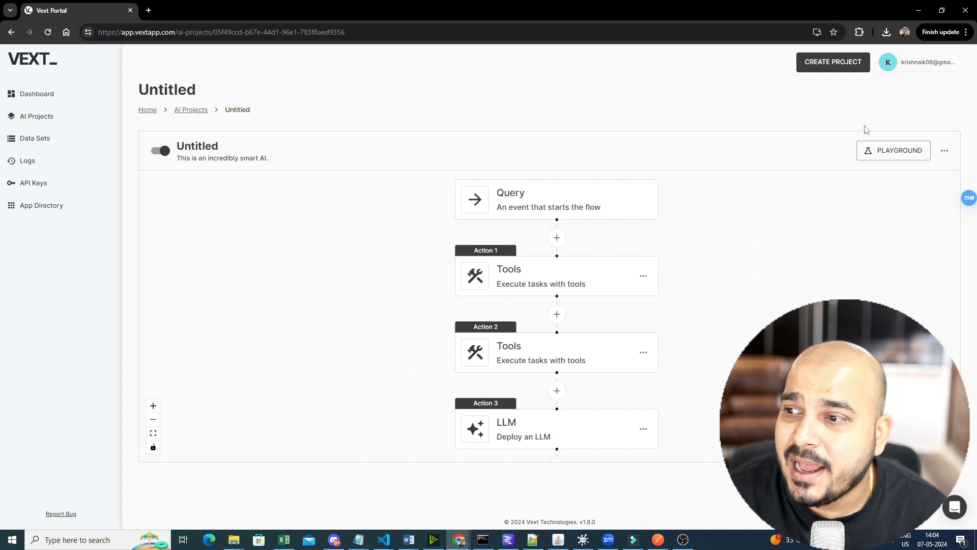
{"action": "left_click", "coordinate": [45, 208]}
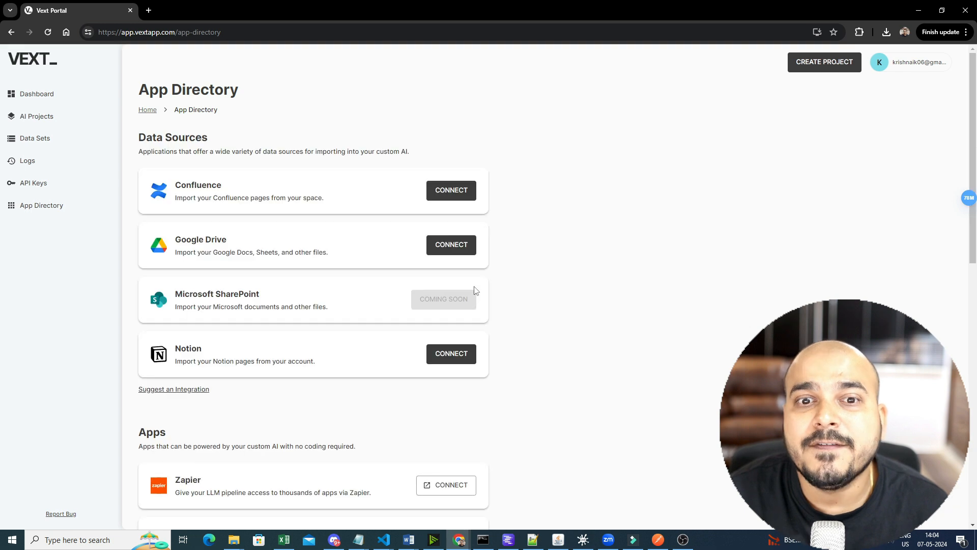
{"action": "scroll", "coordinate": [202, 249], "scroll_direction": "down", "scroll_amount": 12}
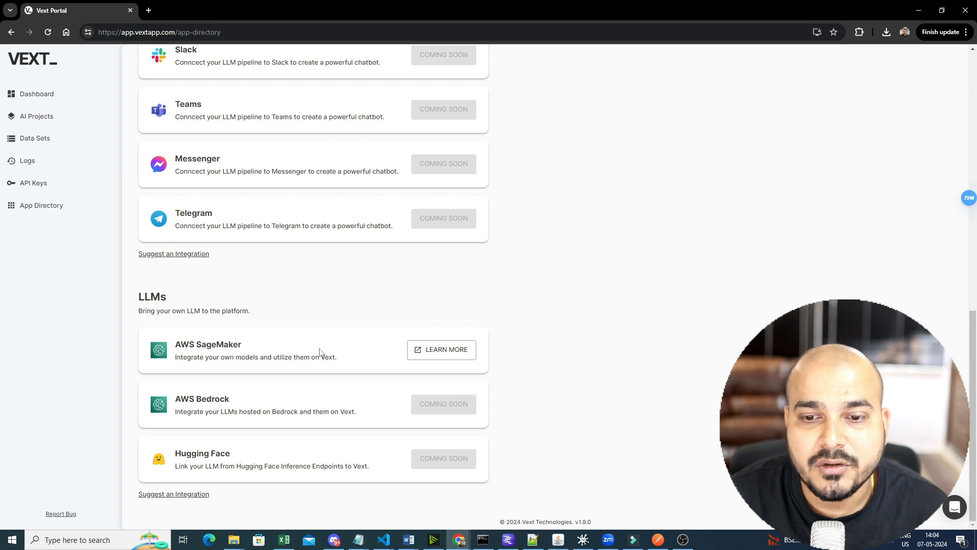
{"action": "left_click_drag", "start_coordinate": [176, 359], "coordinate": [345, 366]}
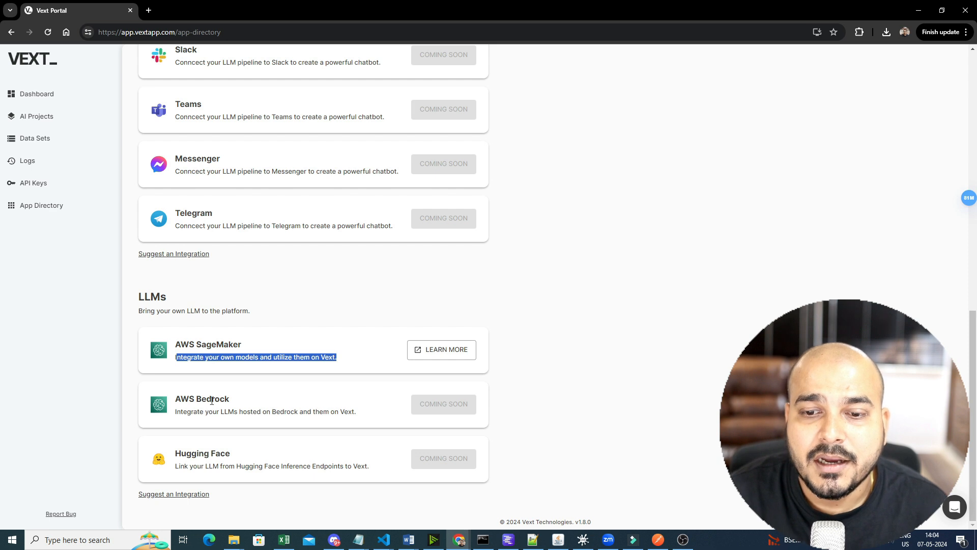
{"action": "left_click", "coordinate": [176, 397]}
{"action": "left_click_drag", "start_coordinate": [176, 397], "coordinate": [382, 471]}
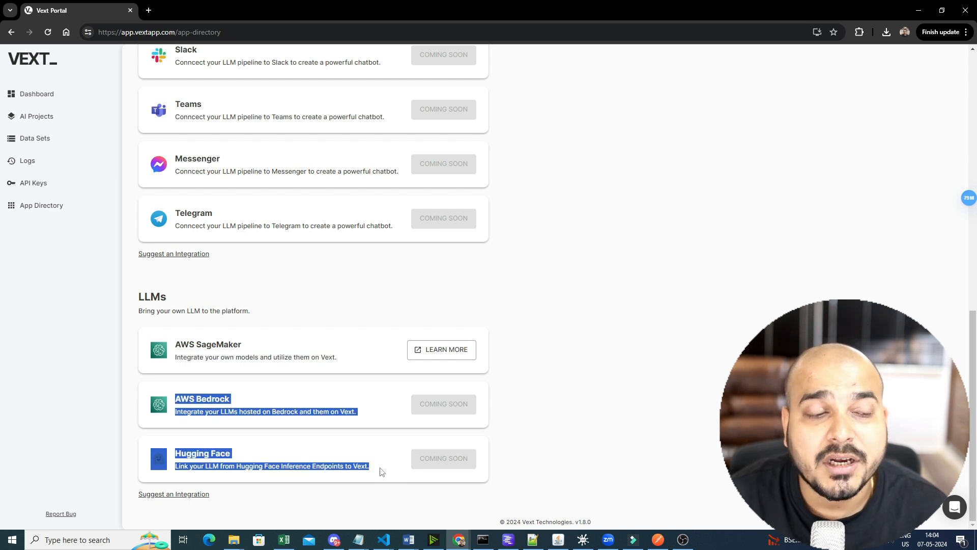
{"action": "left_click", "coordinate": [300, 459]}
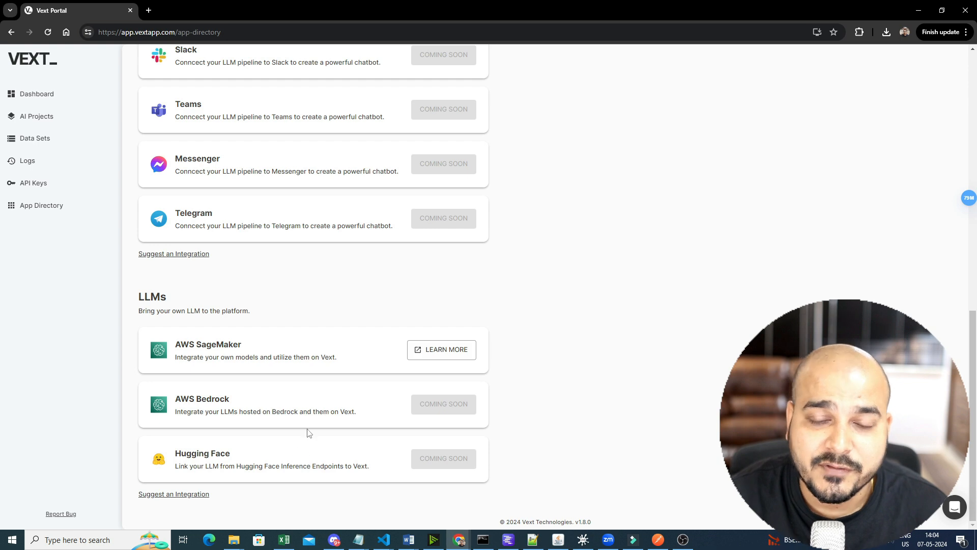
{"action": "scroll", "coordinate": [308, 432], "scroll_direction": "up", "scroll_amount": 10}
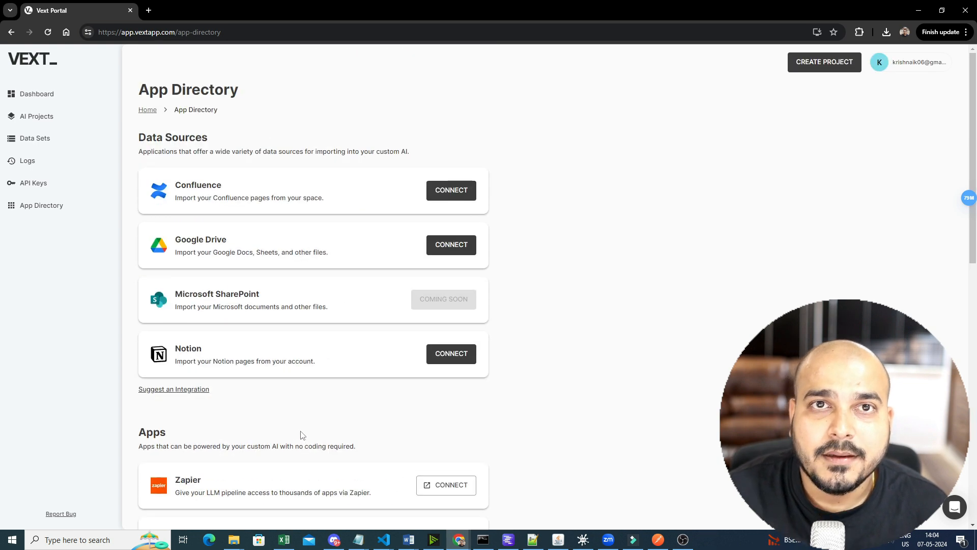
{"action": "scroll", "coordinate": [302, 436], "scroll_direction": "down", "scroll_amount": 10}
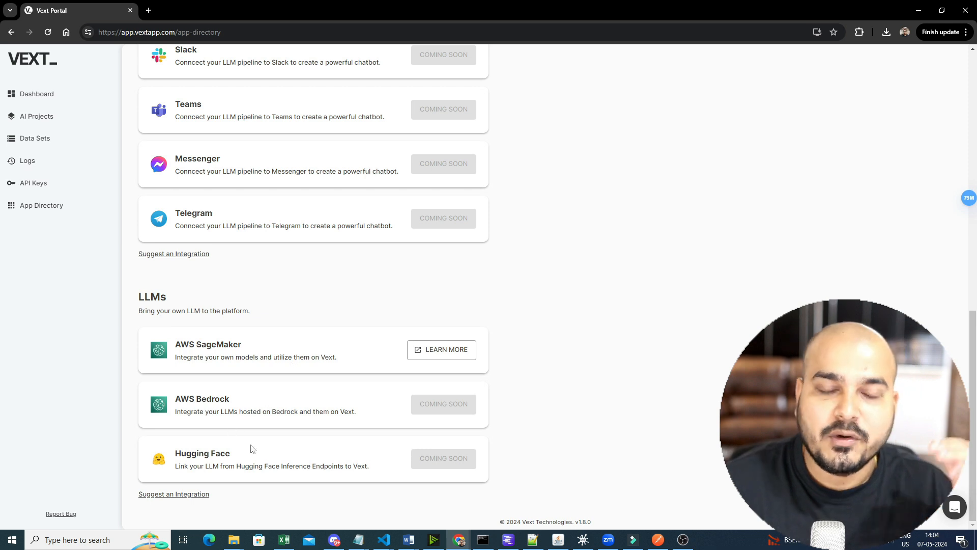
{"action": "scroll", "coordinate": [253, 449], "scroll_direction": "up", "scroll_amount": 10}
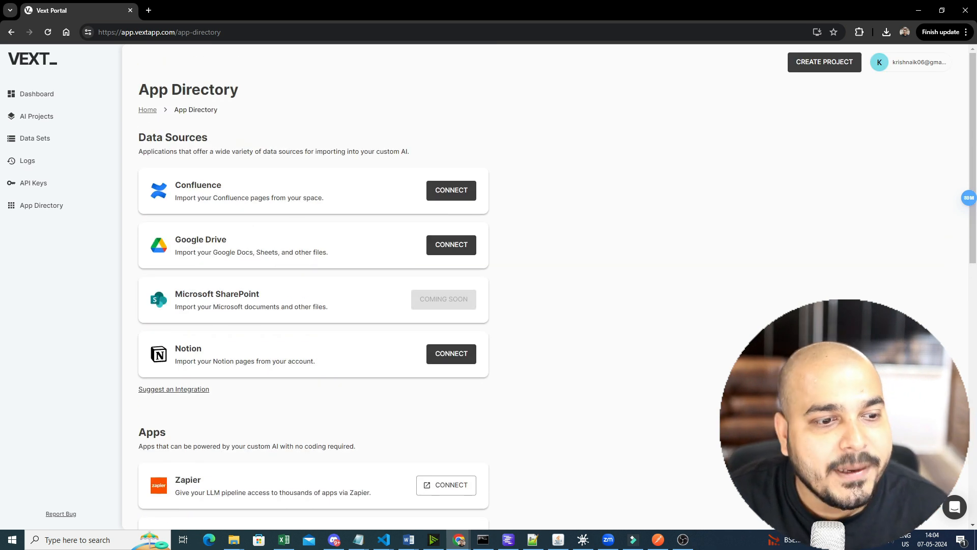